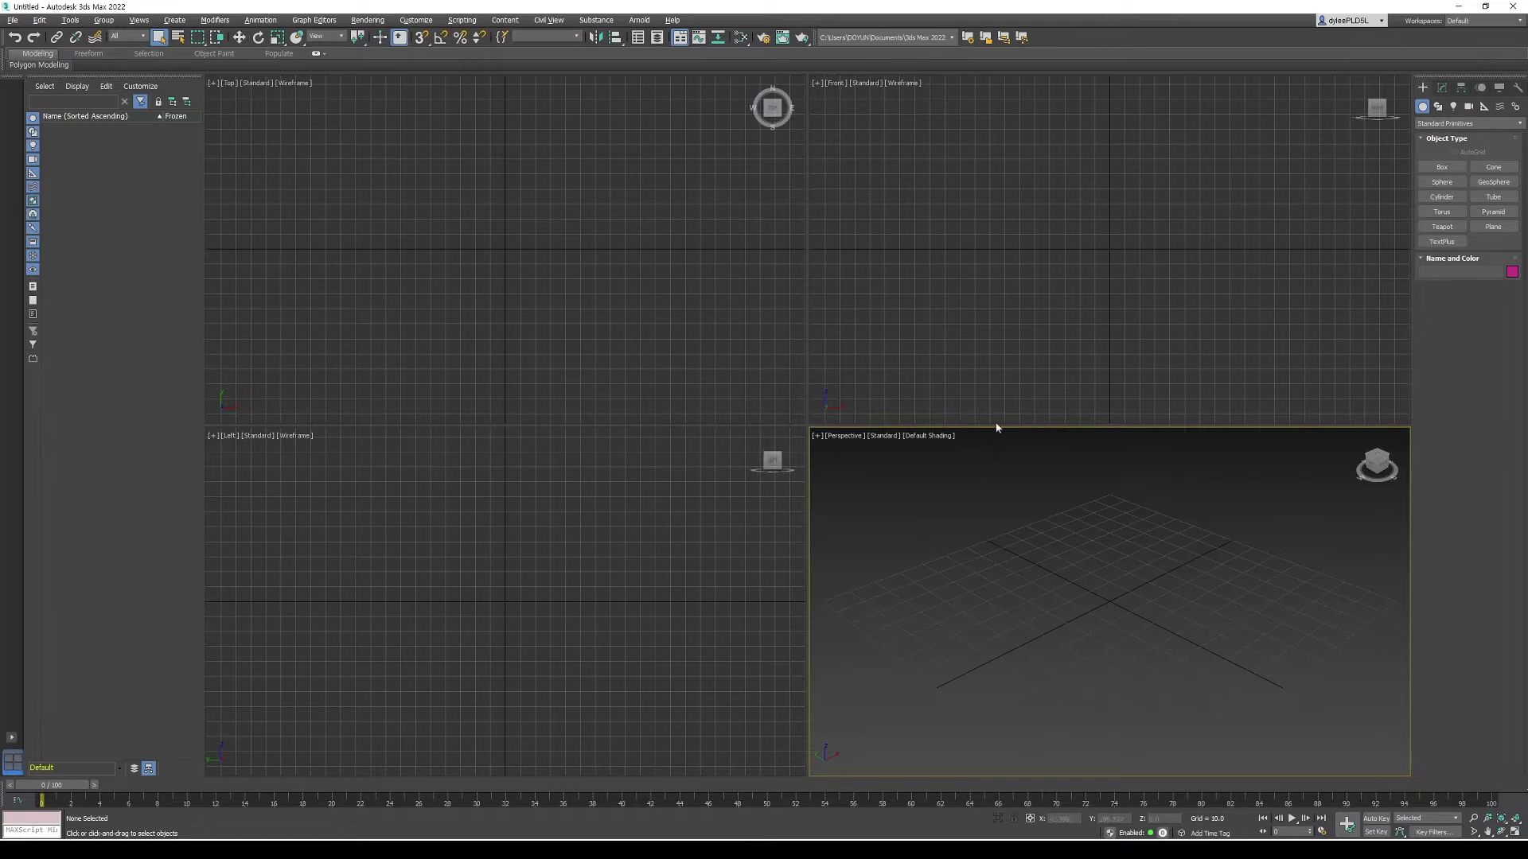
Step: Create a standard primitive box about 44 long and 31 high near the grid centre in the Perspective view
left_click(1442, 169)
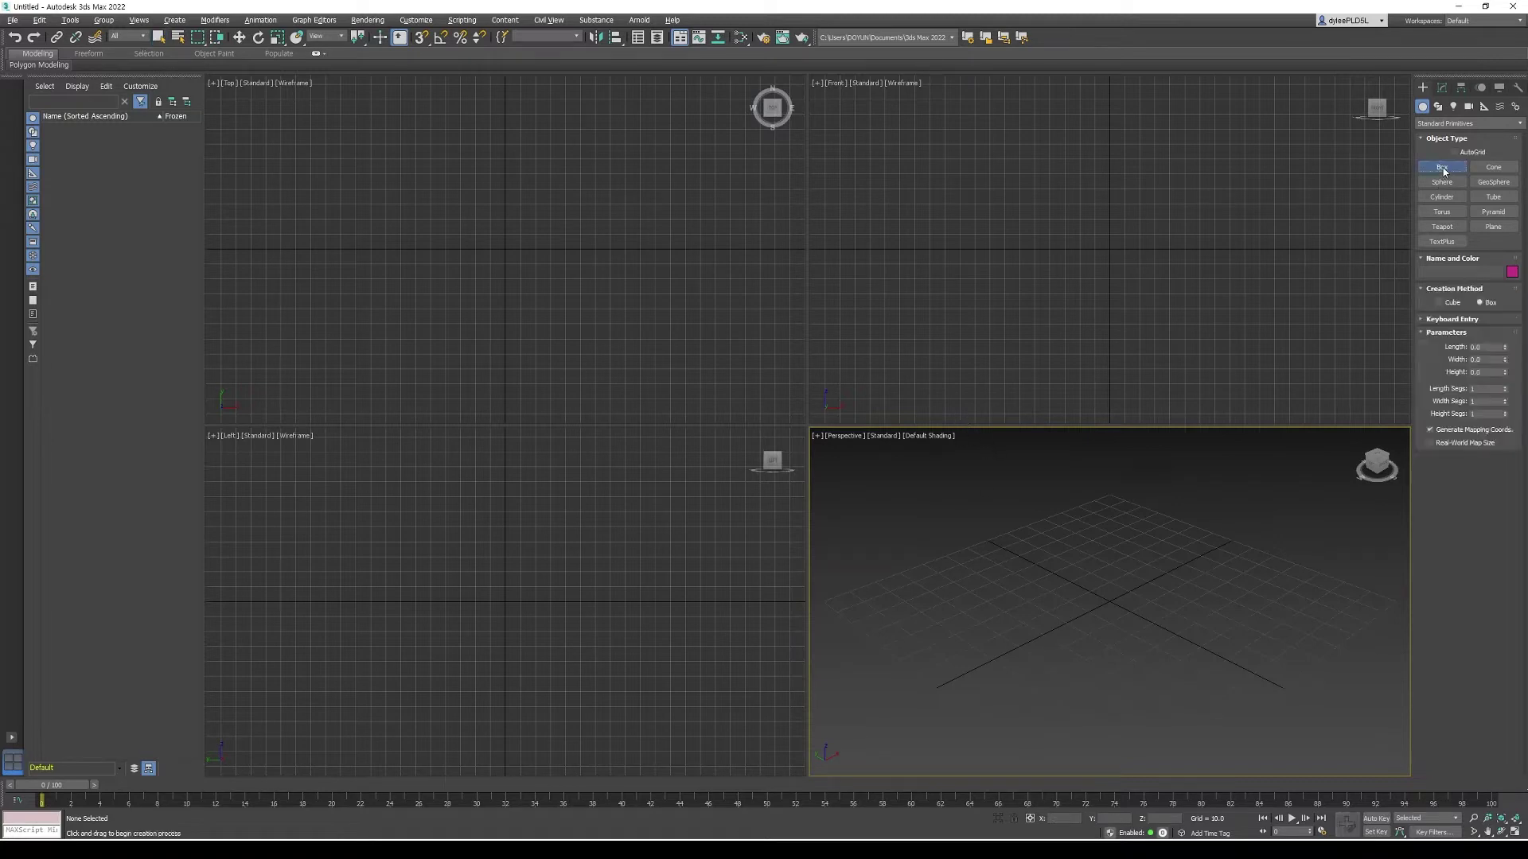
left_click_drag(1009, 615, 1182, 620)
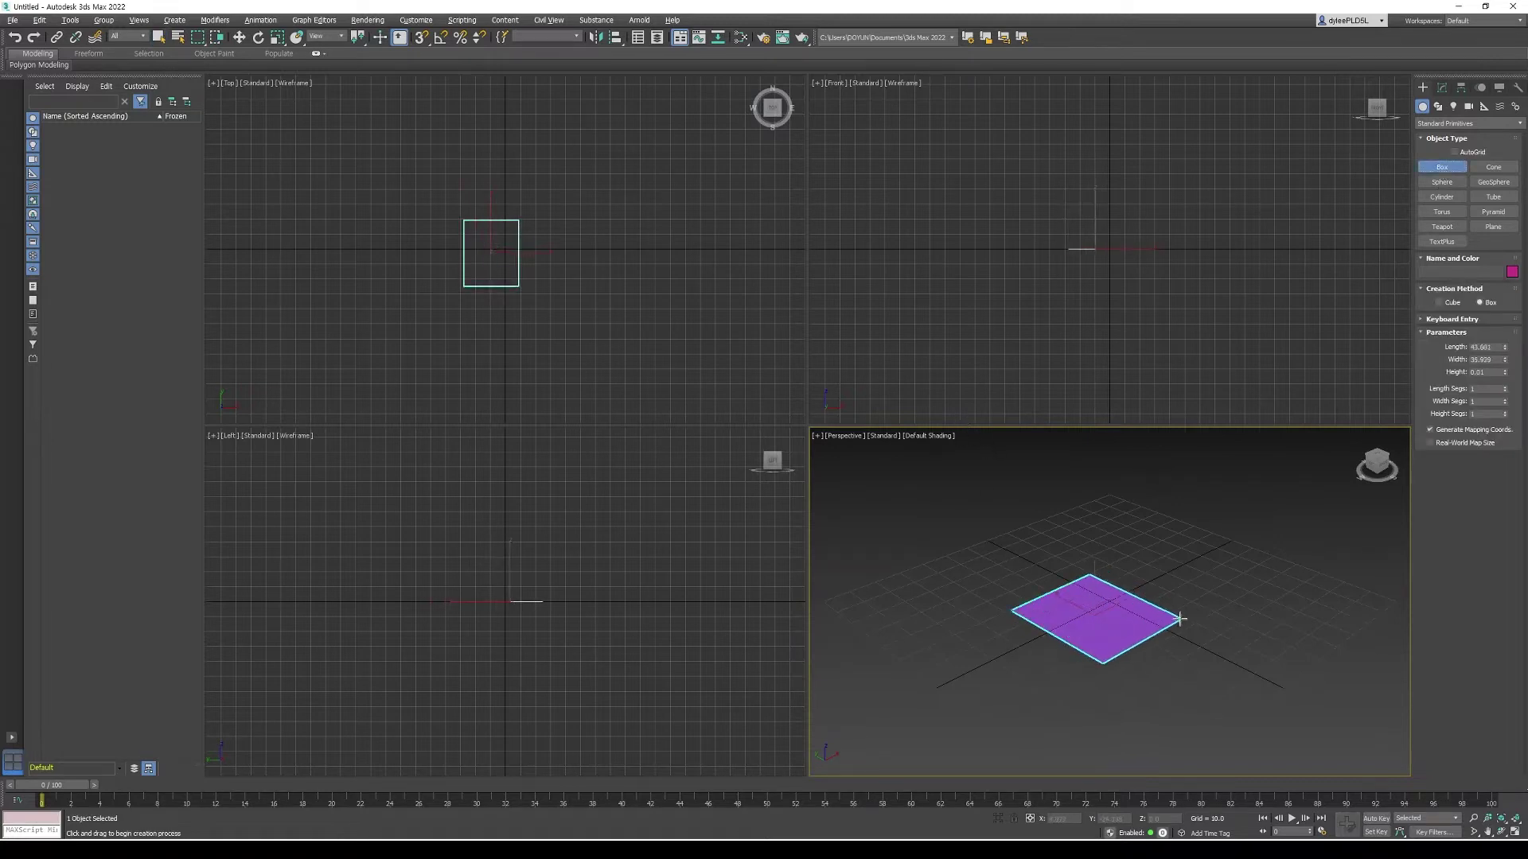
left_click(1181, 529)
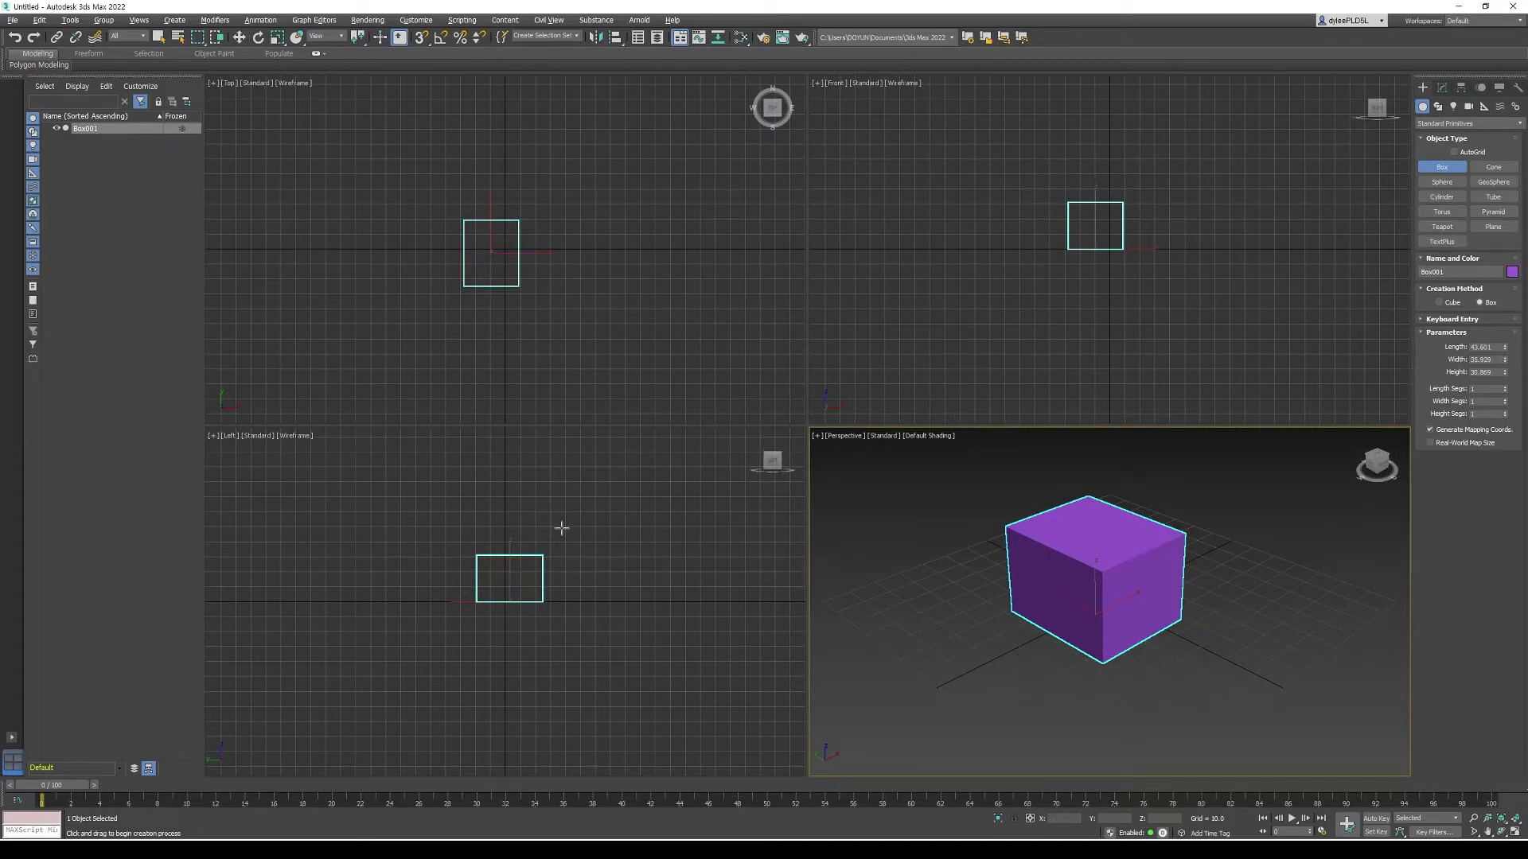
Step: Create a cylinder with a radius of about 41 and a height of about 80 beside the box
scroll(1067, 527, "down", 5)
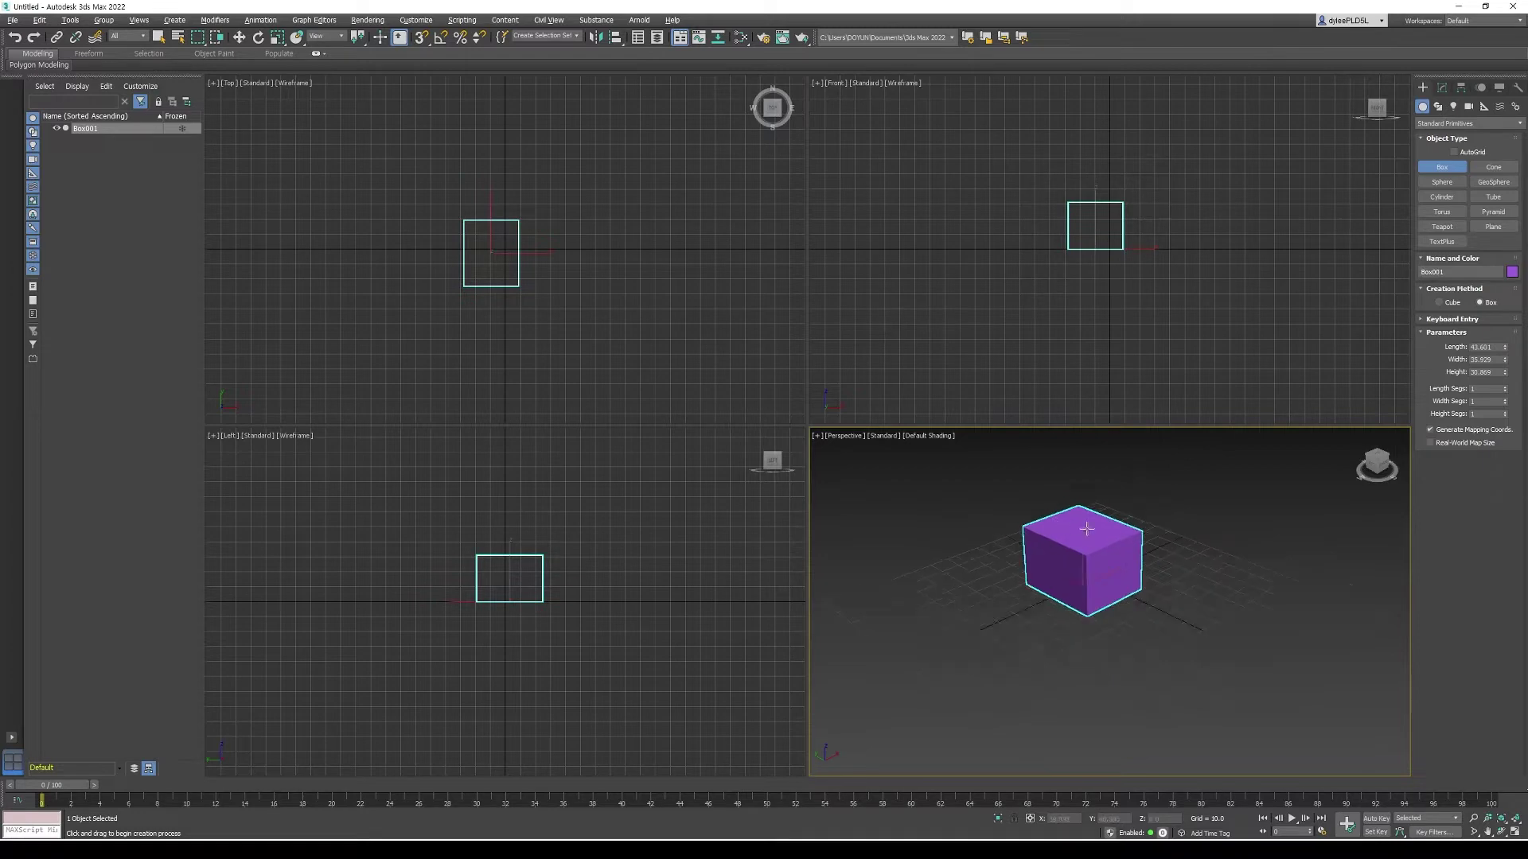
middle_click_drag(1193, 536, 1132, 588, "alt")
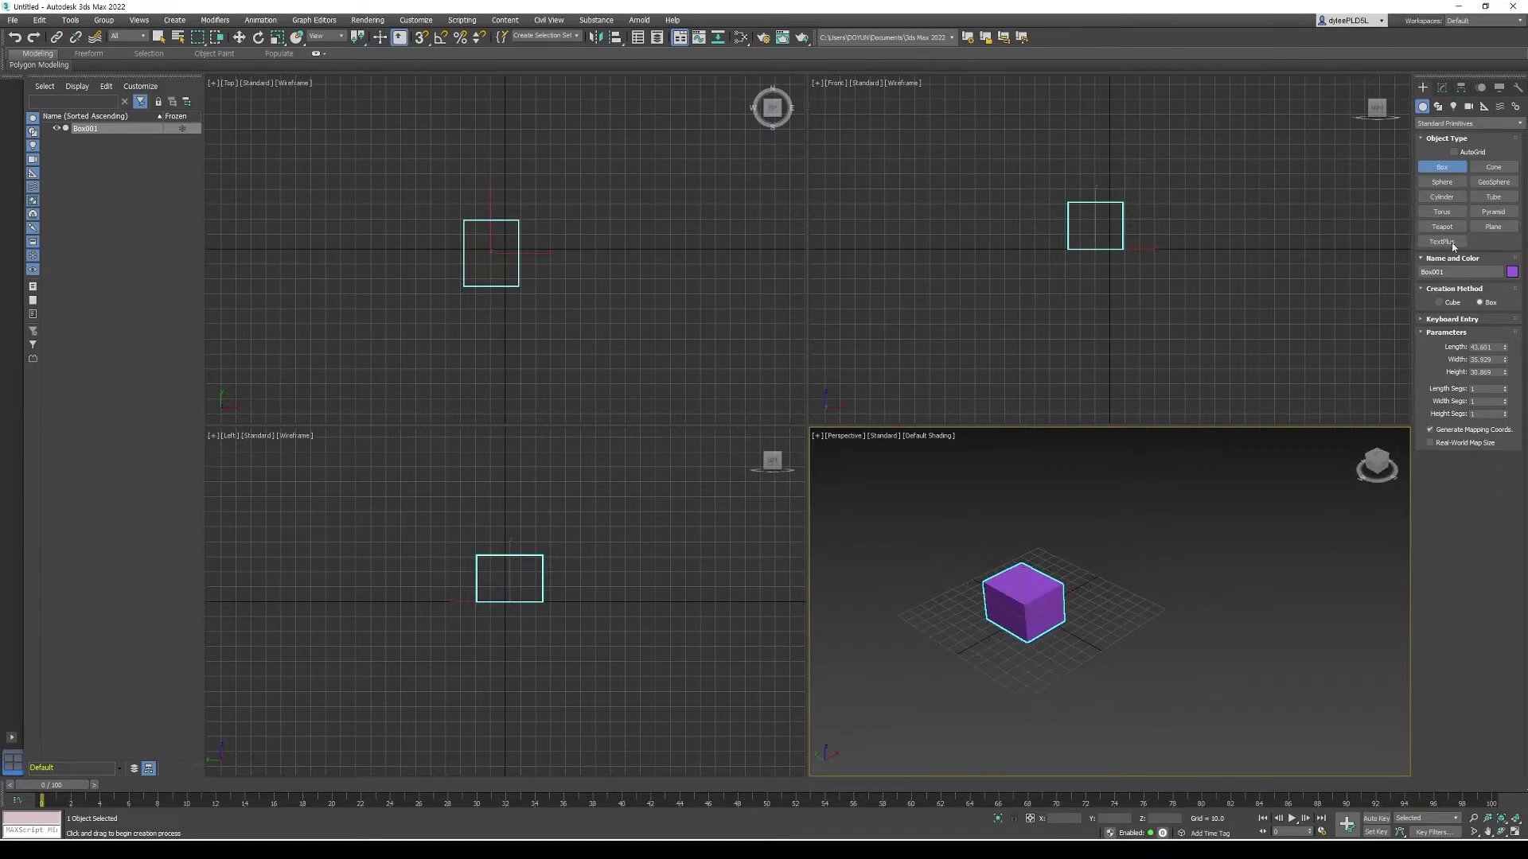
left_click(1442, 197)
left_click_drag(1124, 614, 1180, 633)
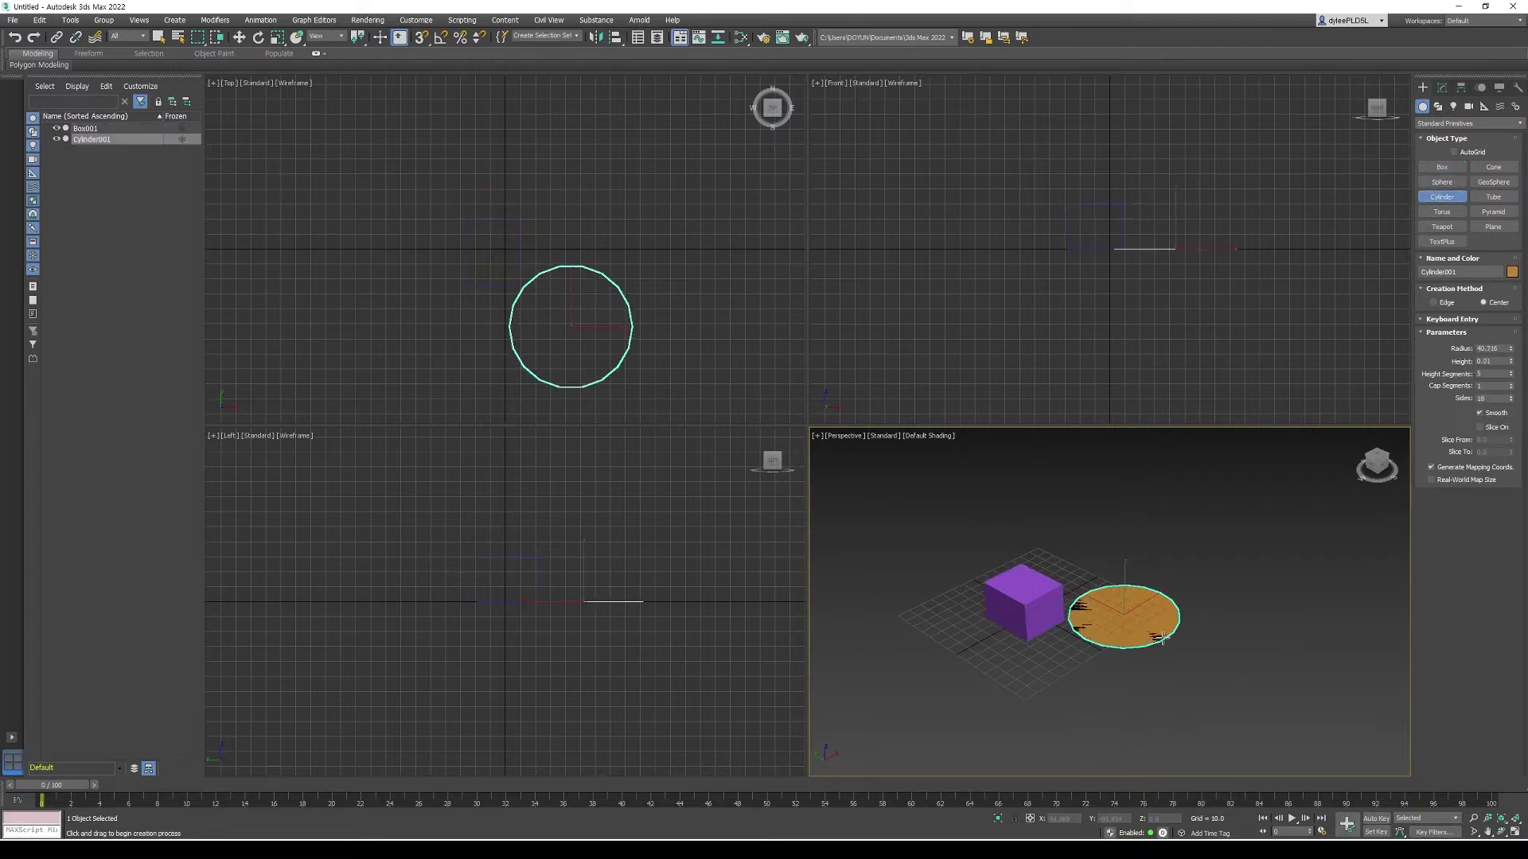
middle_click_drag(1258, 552, 1262, 570)
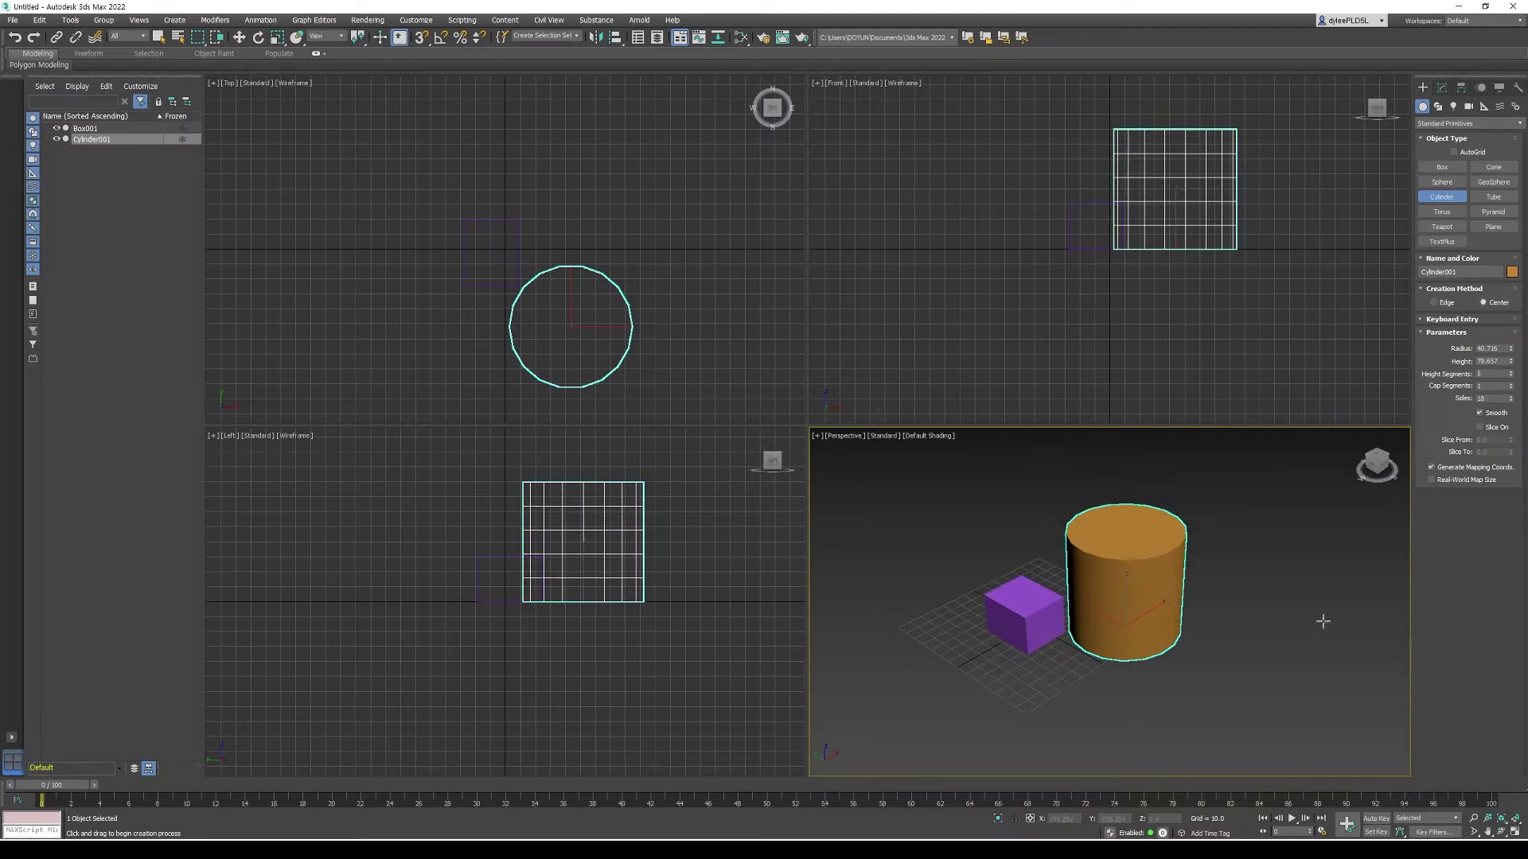
Step: Examine the box and cylinder by repeatedly panning and zooming the Perspective view
middle_click_drag(1248, 639, 1268, 631)
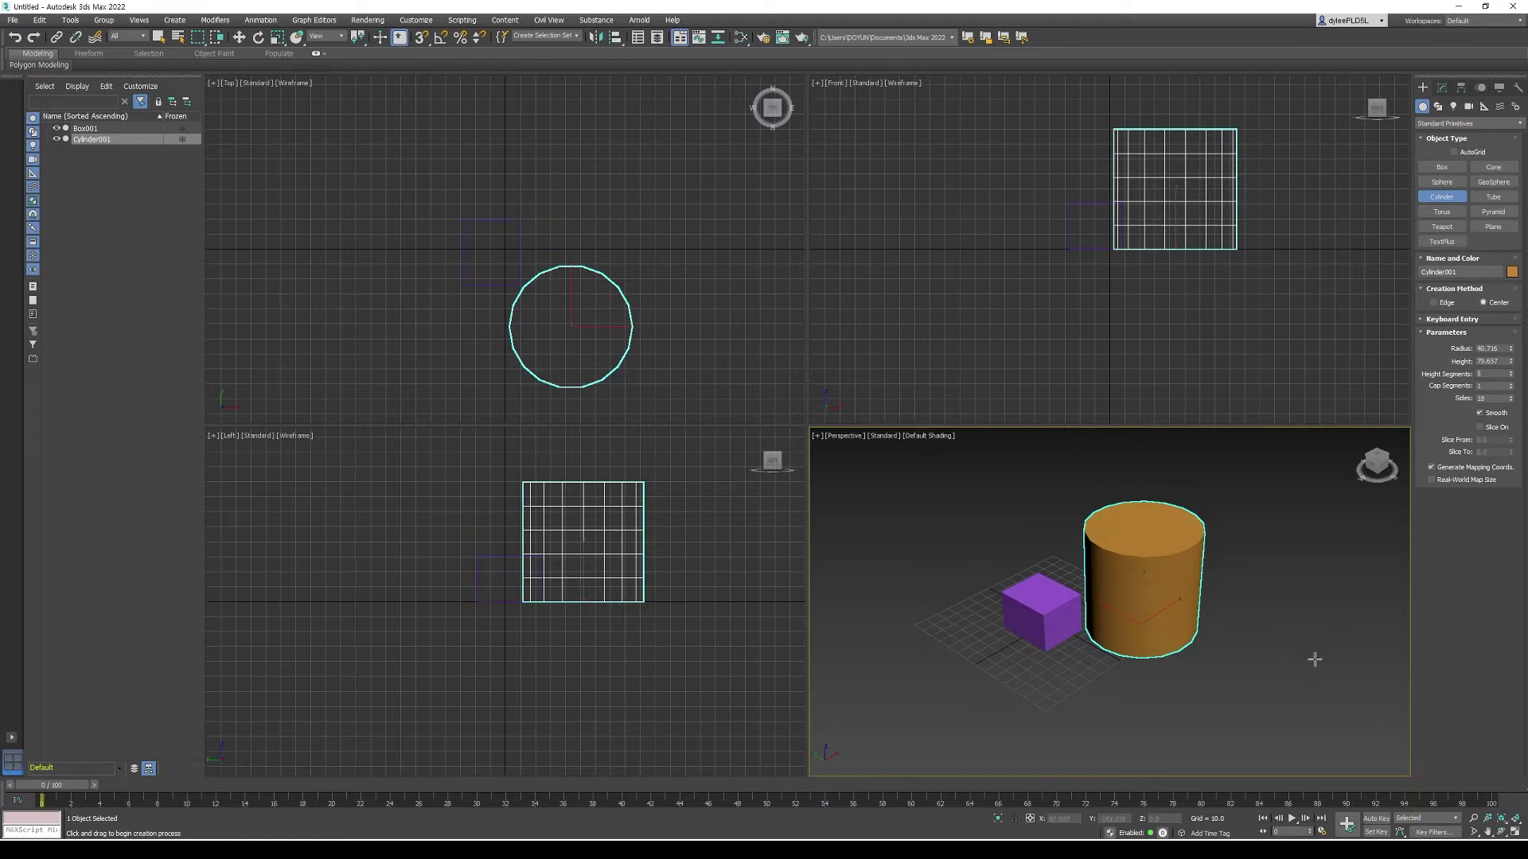
middle_click_drag(1315, 659, 1309, 659)
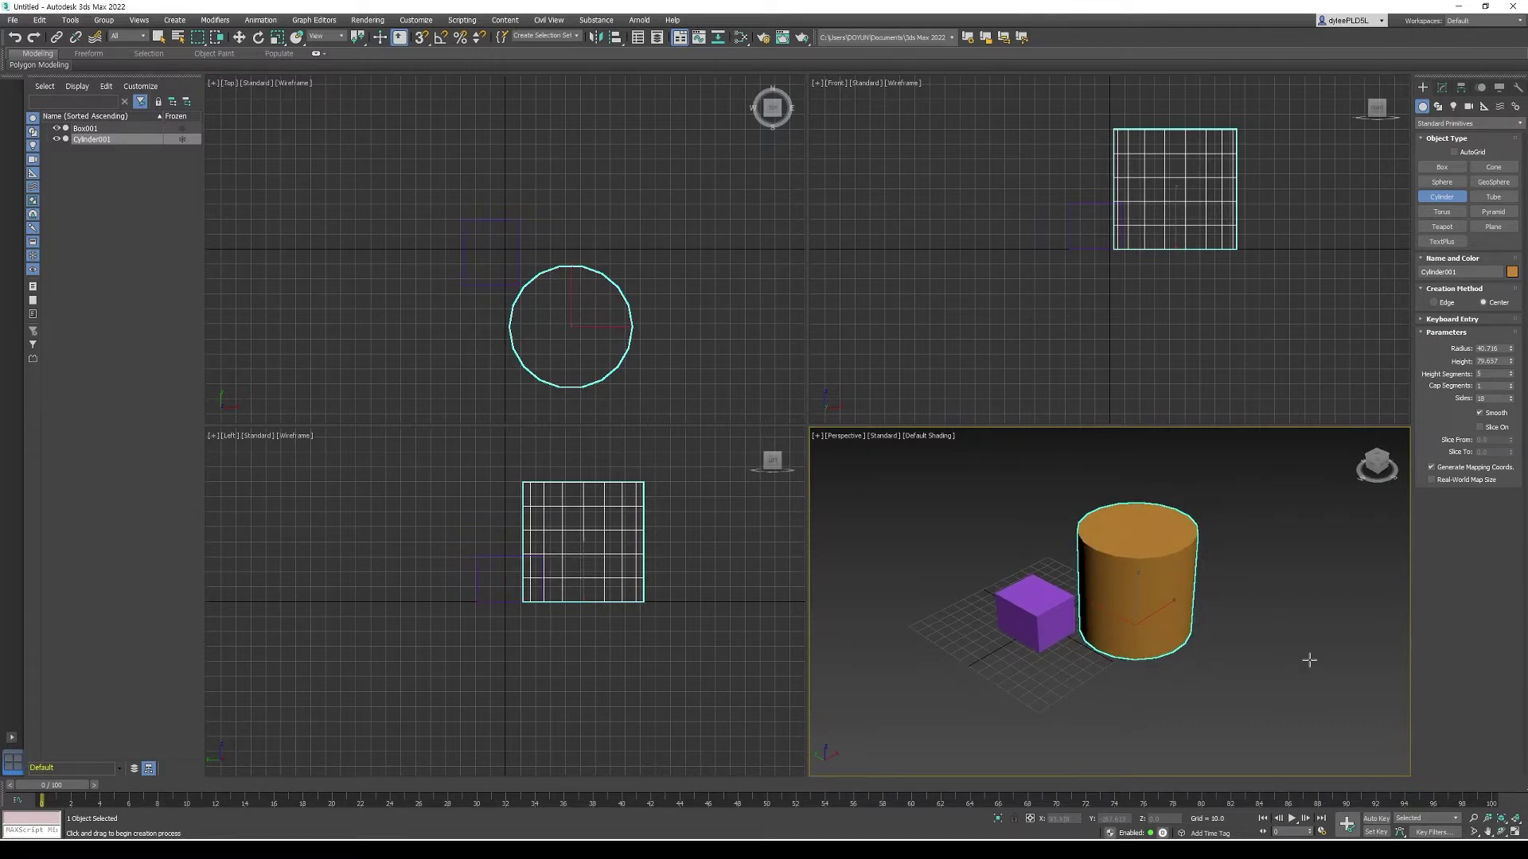
scroll(1255, 650, "down", 4)
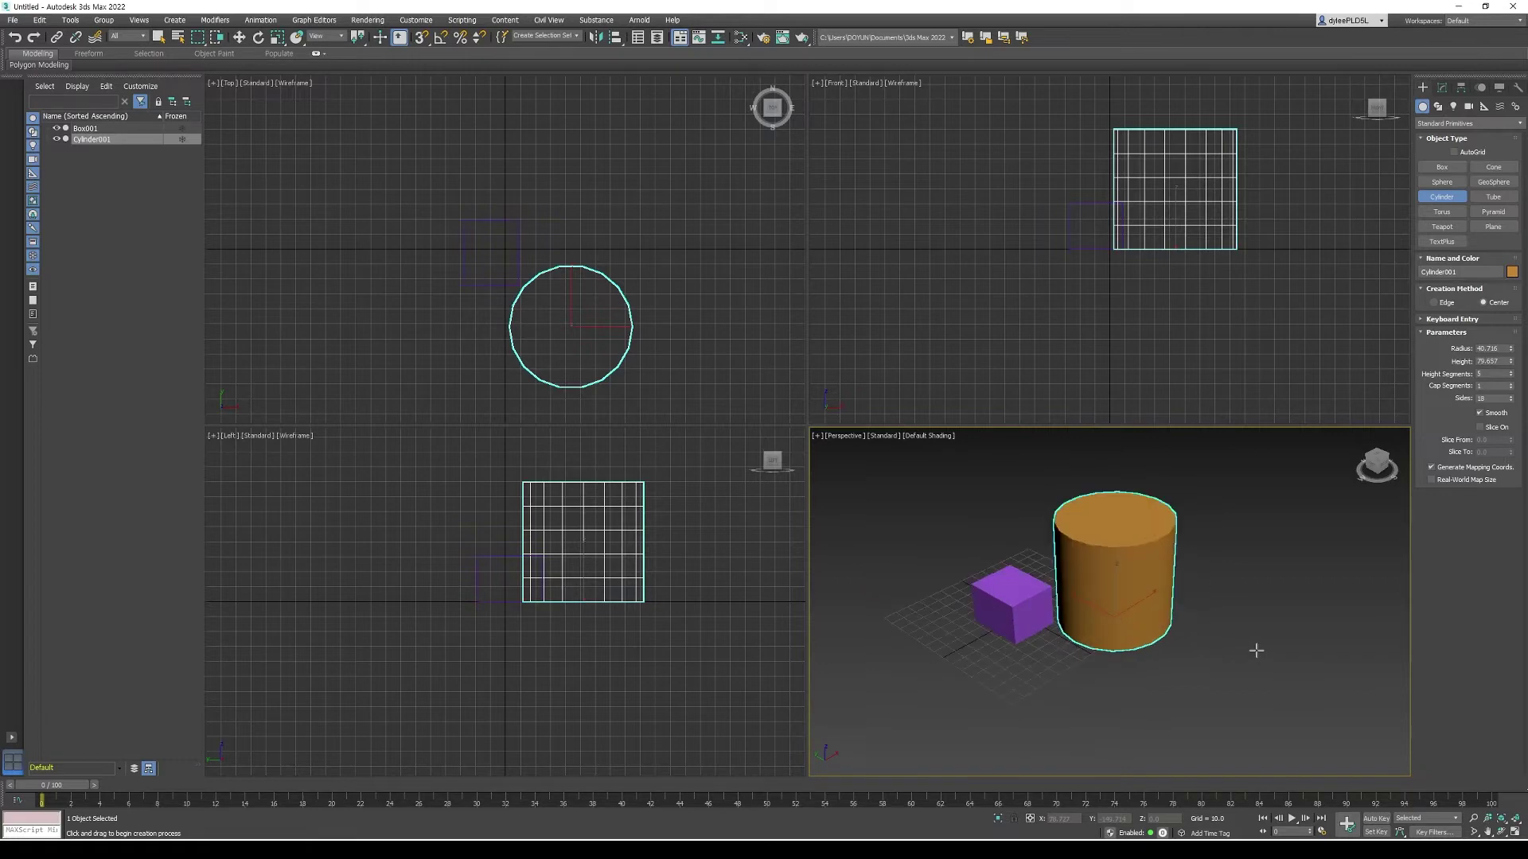
scroll(1255, 651, "down", 2)
scroll(1268, 655, "up", 5)
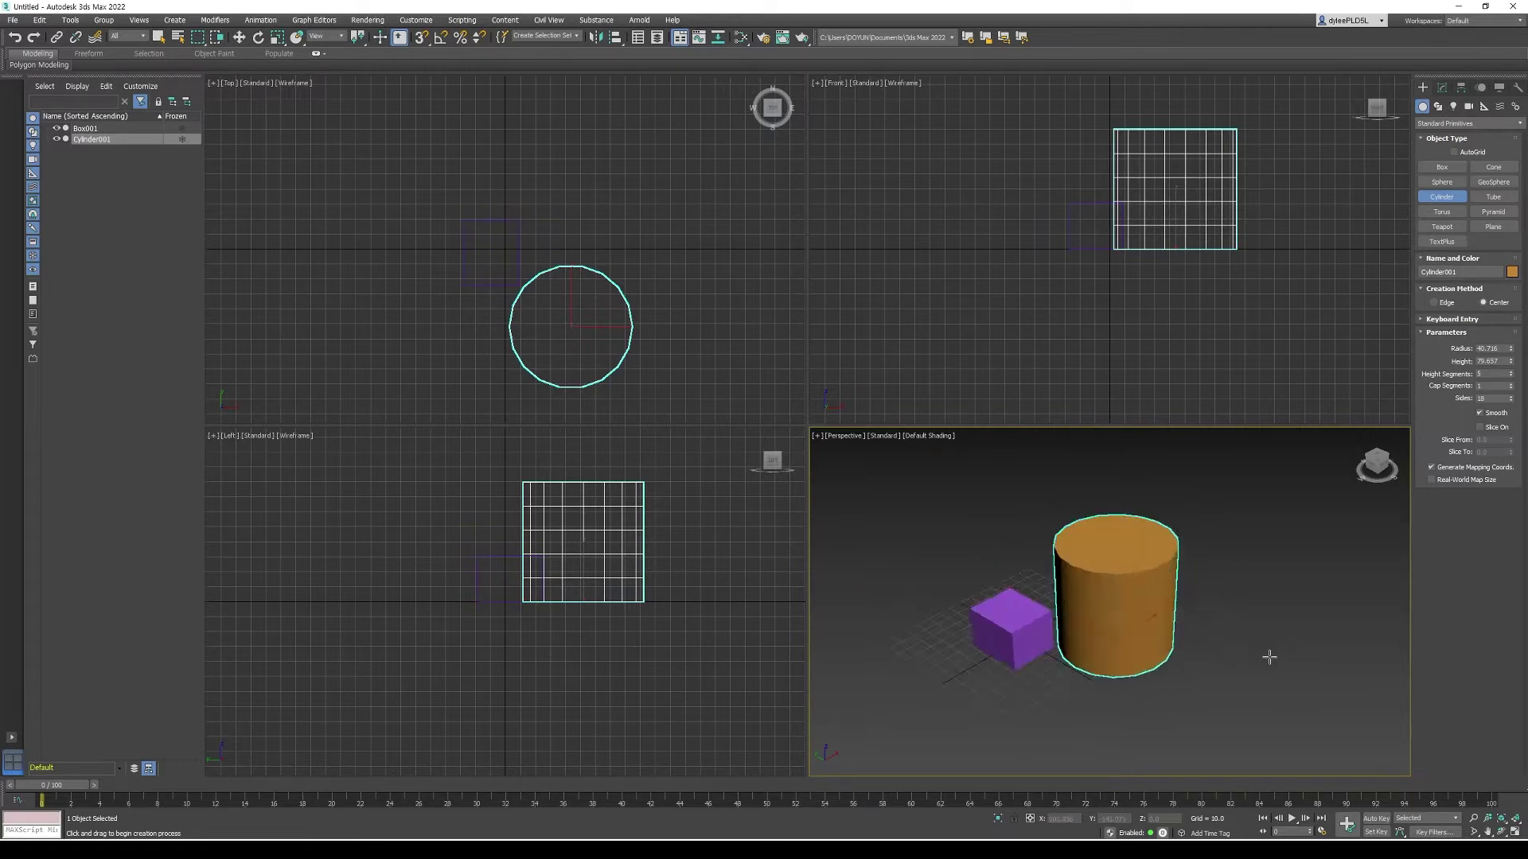
middle_click_drag(1268, 655, 1274, 678)
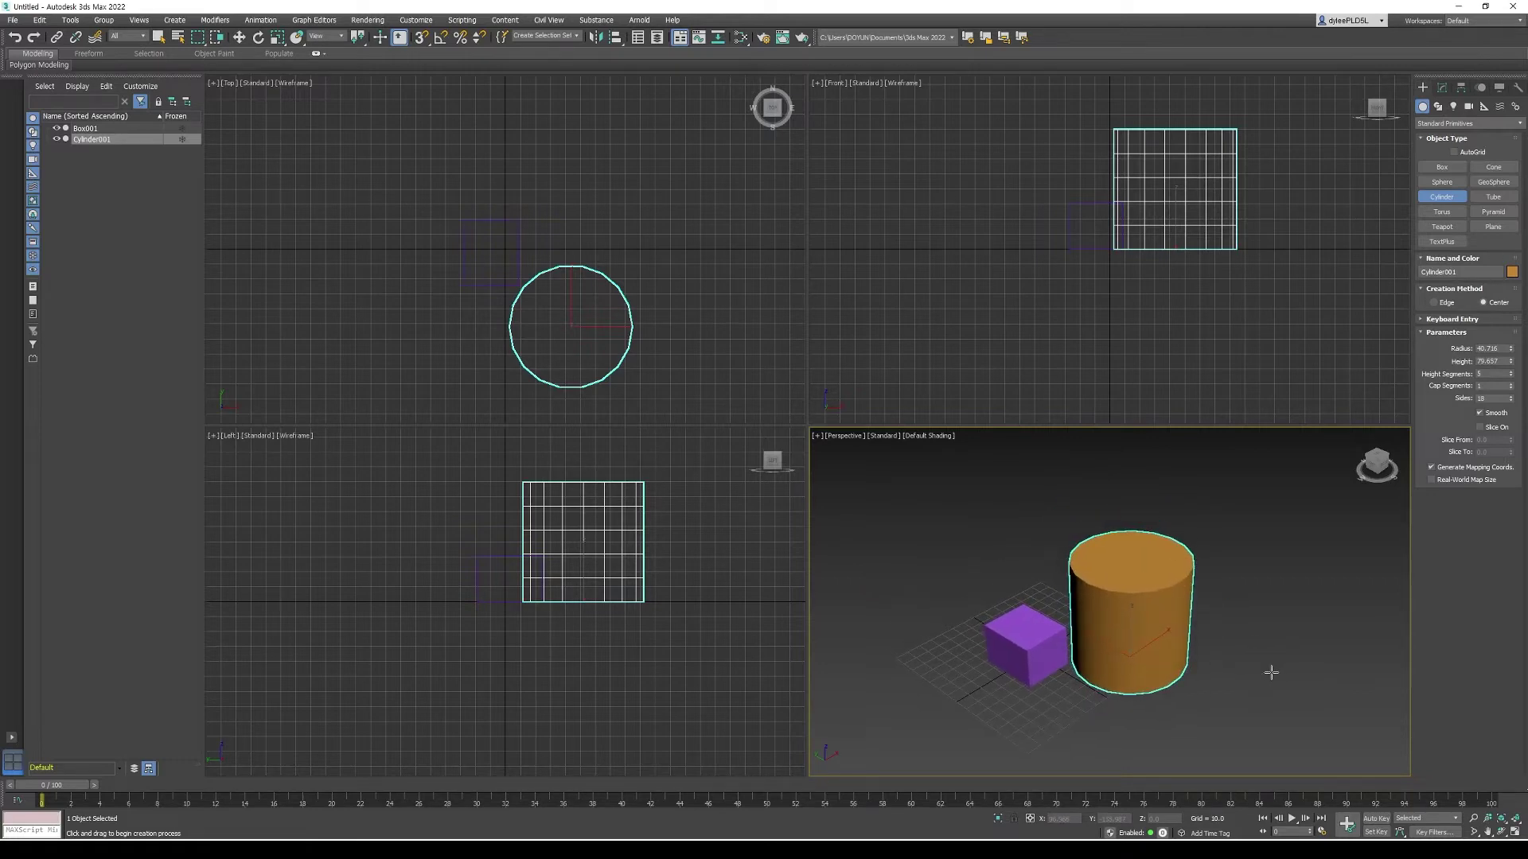
scroll(1289, 671, "down", 2)
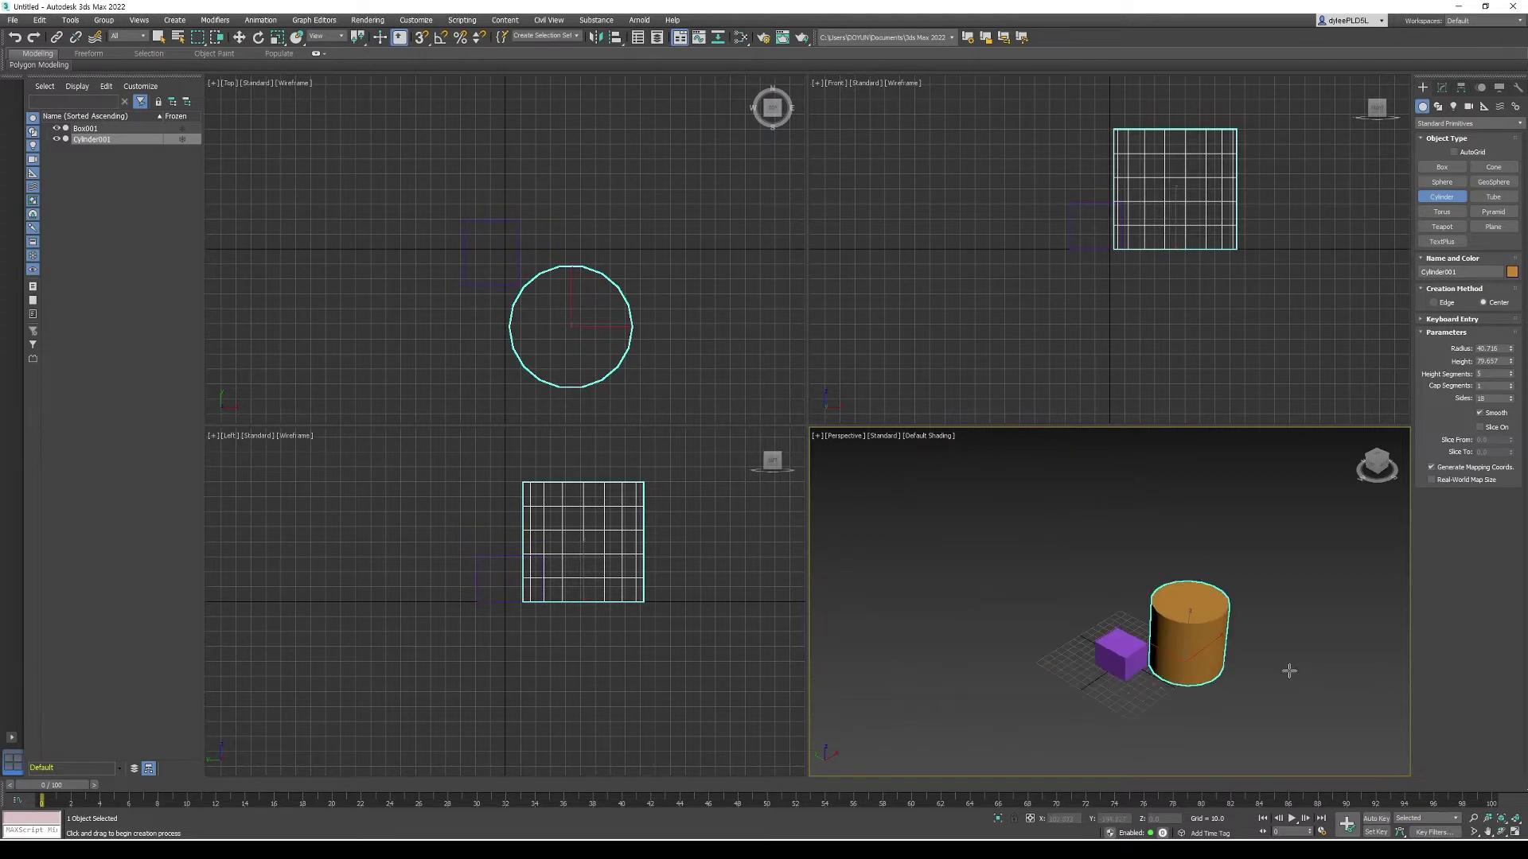
scroll(1289, 671, "up", 4)
scroll(1286, 669, "down", 2)
middle_click_drag(1280, 674, 1299, 672)
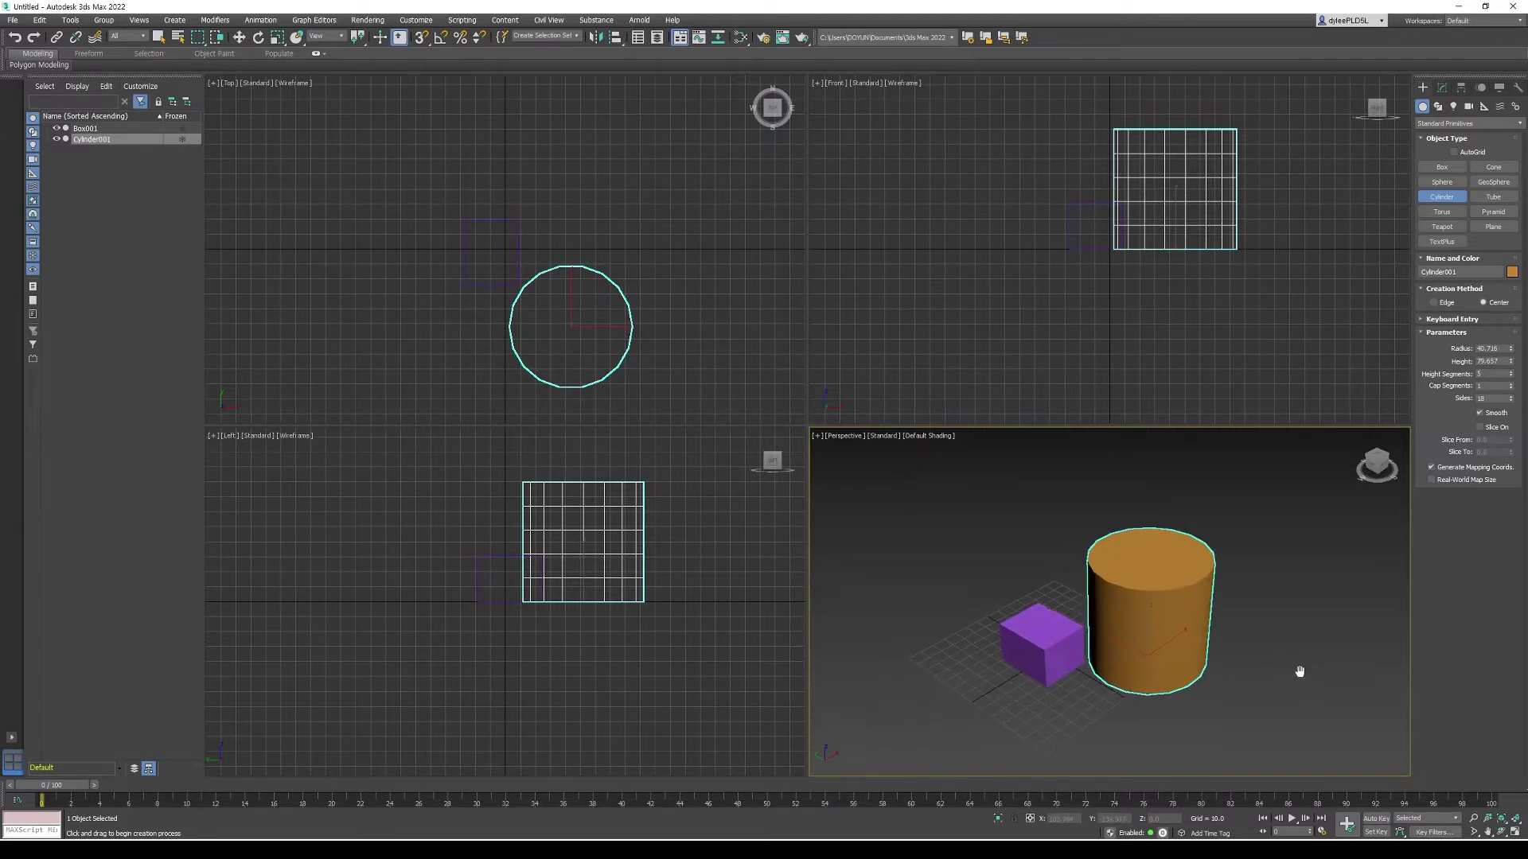
scroll(1282, 648, "down", 2)
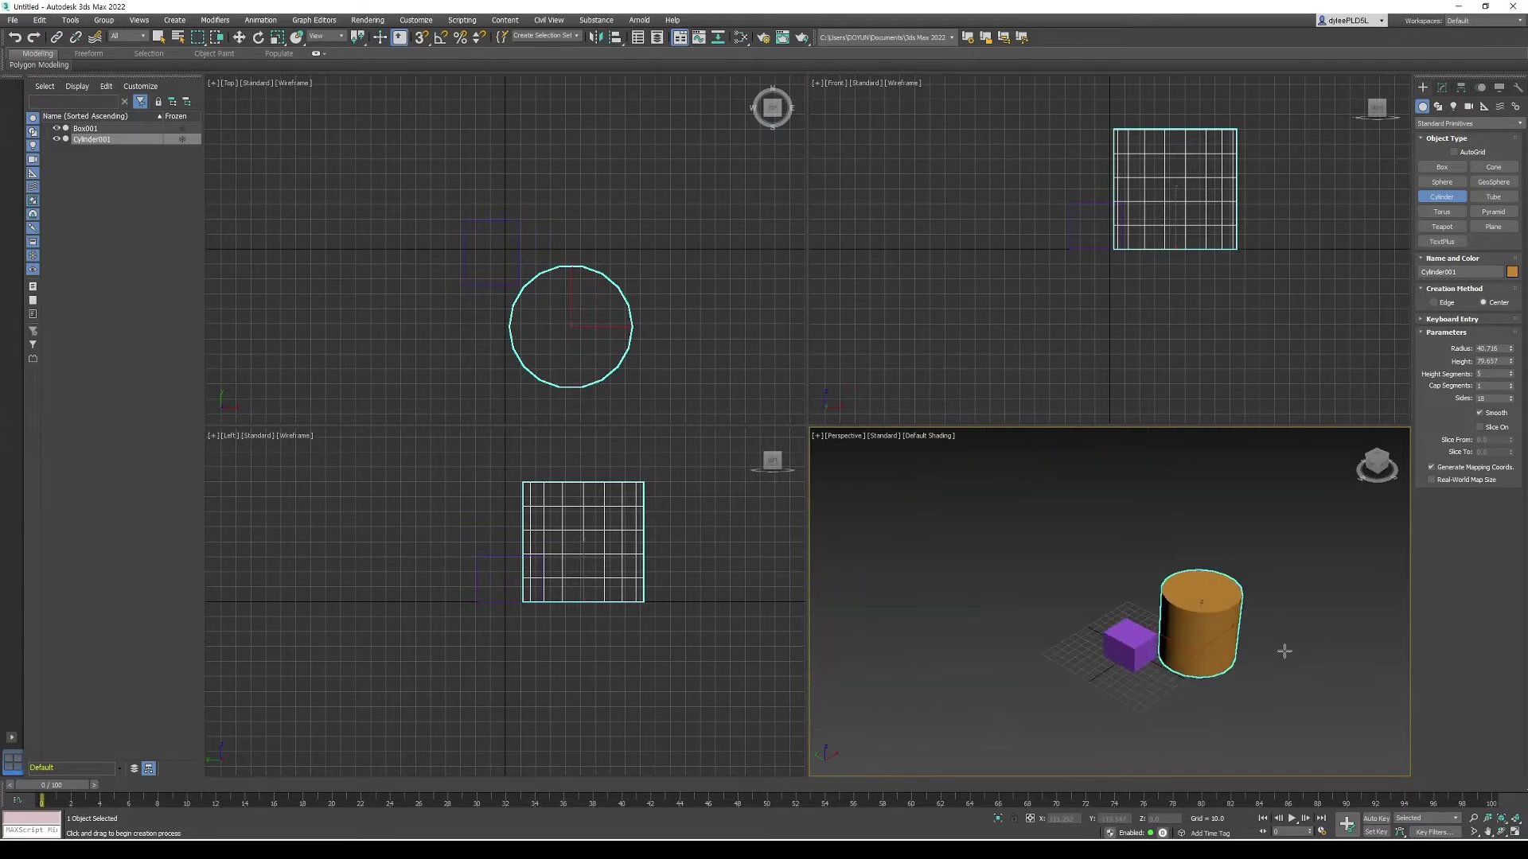
scroll(1285, 651, "up", 4)
scroll(1284, 651, "down", 4)
scroll(1286, 652, "up", 2)
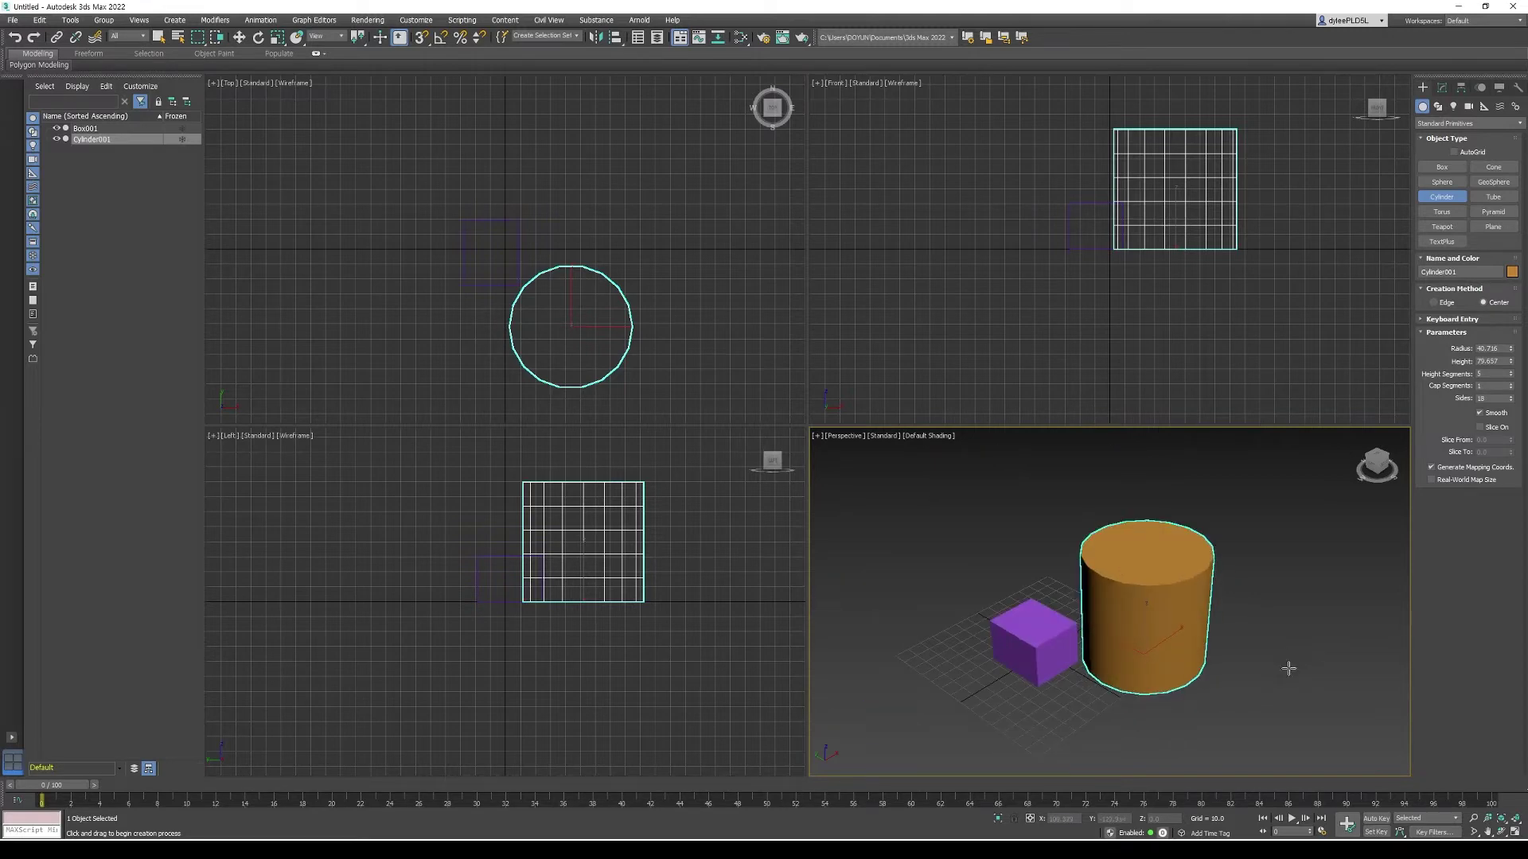
Step: Create a second, smaller cylinder beside the large one, extending about 52 units below the grid
left_click(1245, 699)
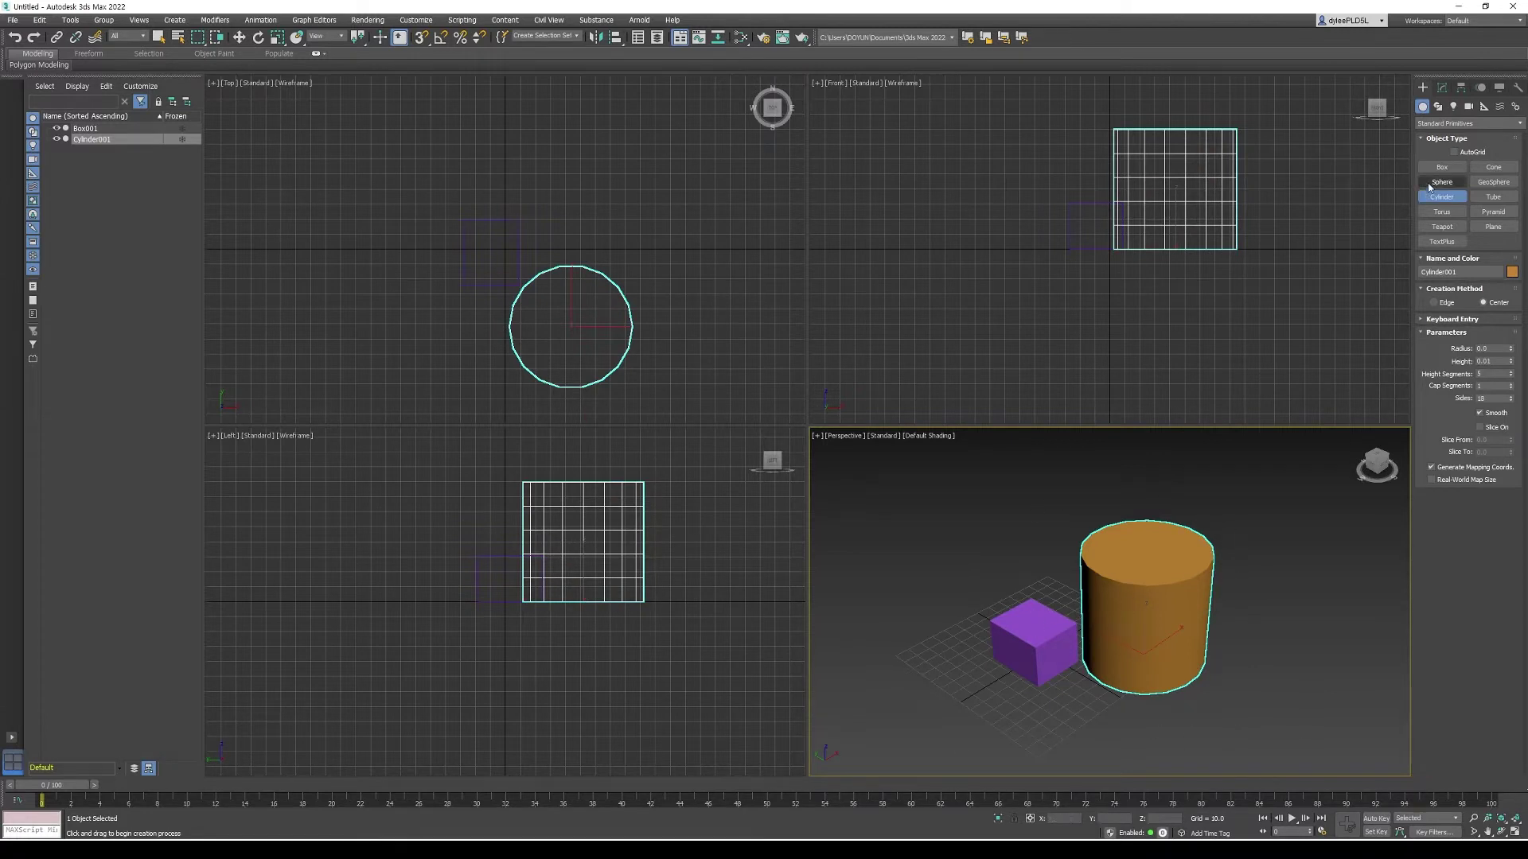
mouse_move(1282, 599)
left_mouse_down()
mouse_move(1120, 494)
mouse_move(1305, 598)
left_mouse_up()
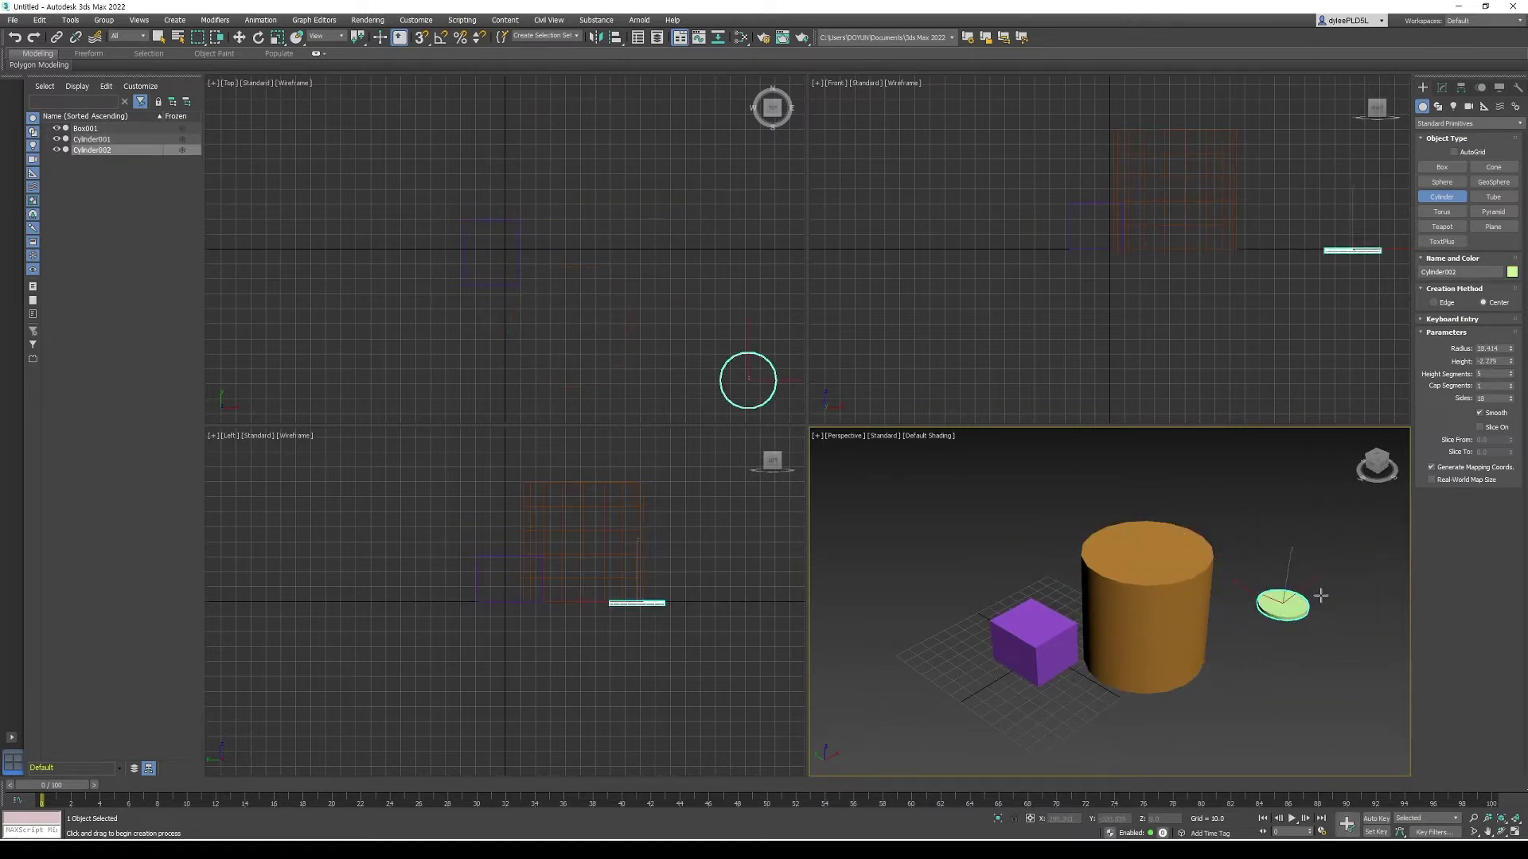
left_click(1336, 663)
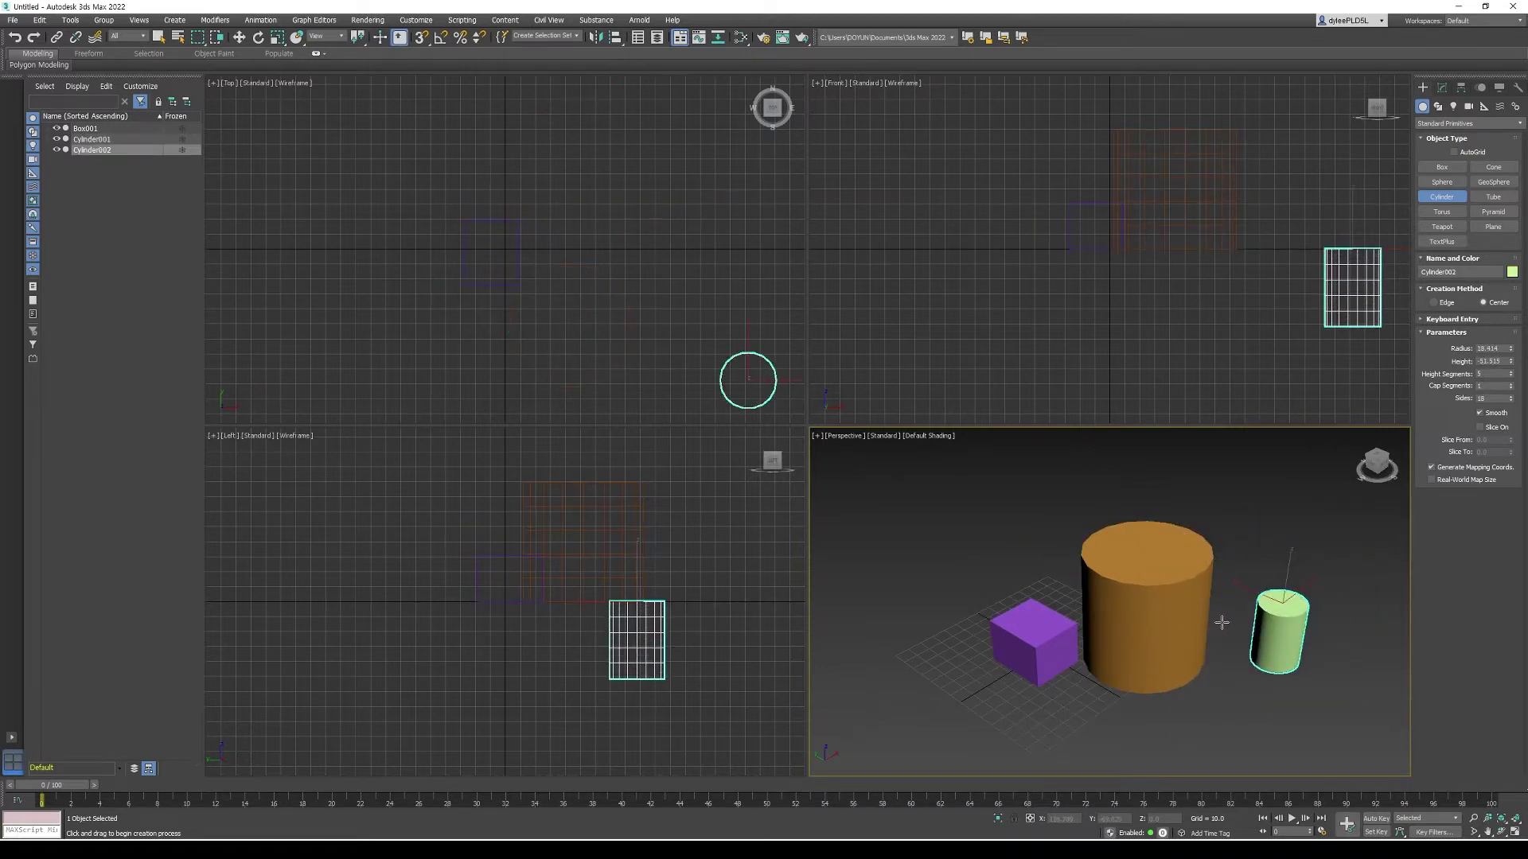
Step: View the scene alternately in a maximized Perspective viewport and the four-viewport layout, ending with four viewports
mouse_move(1235, 739)
middle_mouse_down()
mouse_move(1139, 729)
mouse_move(1249, 730)
mouse_move(1230, 745)
middle_mouse_up()
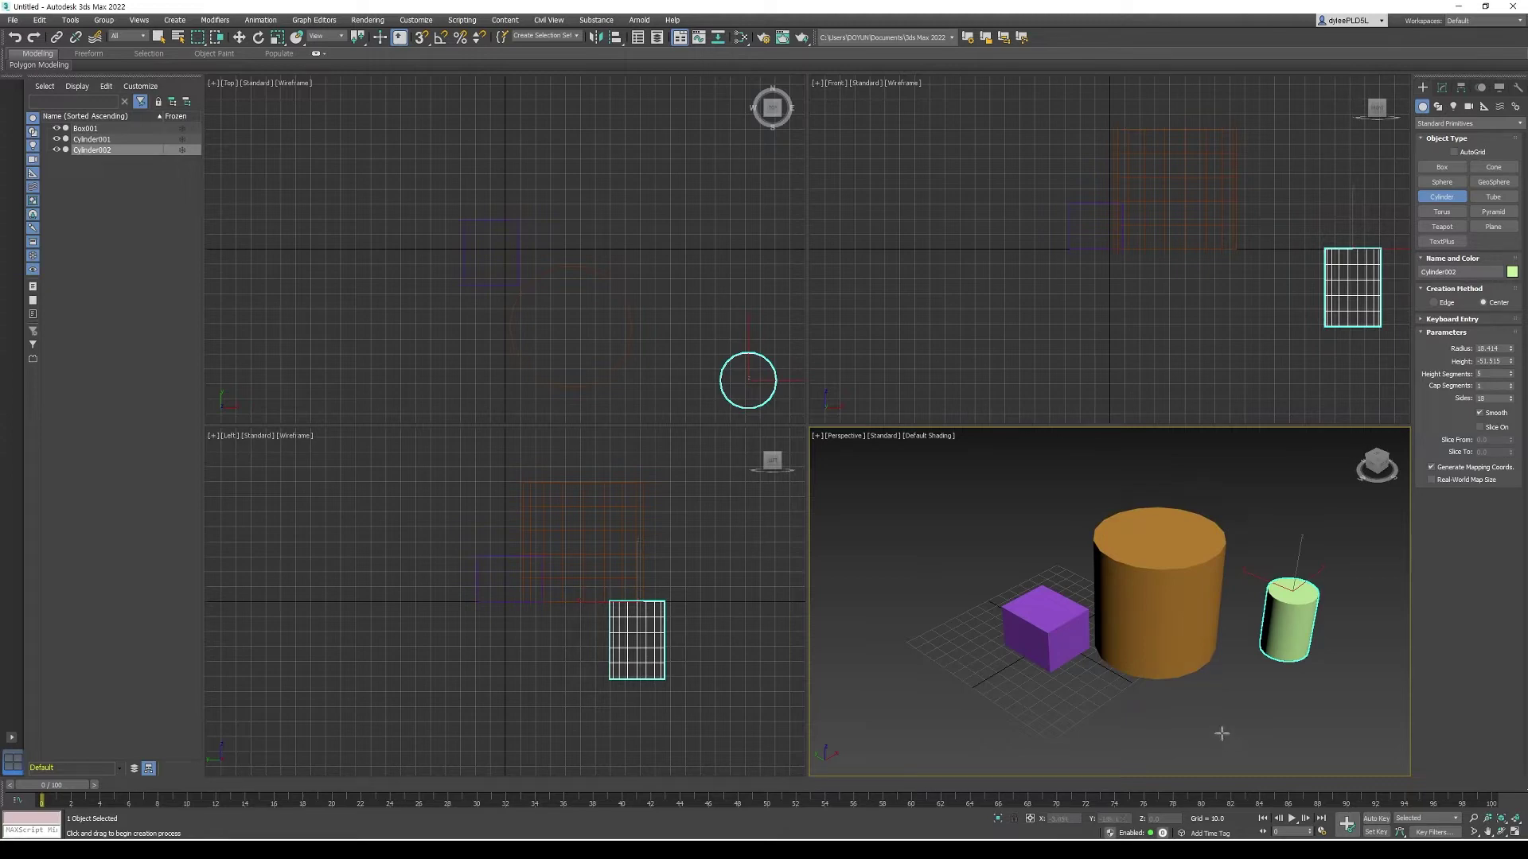
mouse_move(1232, 716)
middle_mouse_down()
mouse_move(1084, 716)
mouse_move(1296, 689)
mouse_move(1101, 716)
mouse_move(1272, 706)
mouse_move(1139, 709)
mouse_move(1234, 716)
mouse_move(1183, 719)
mouse_move(1221, 706)
middle_mouse_up()
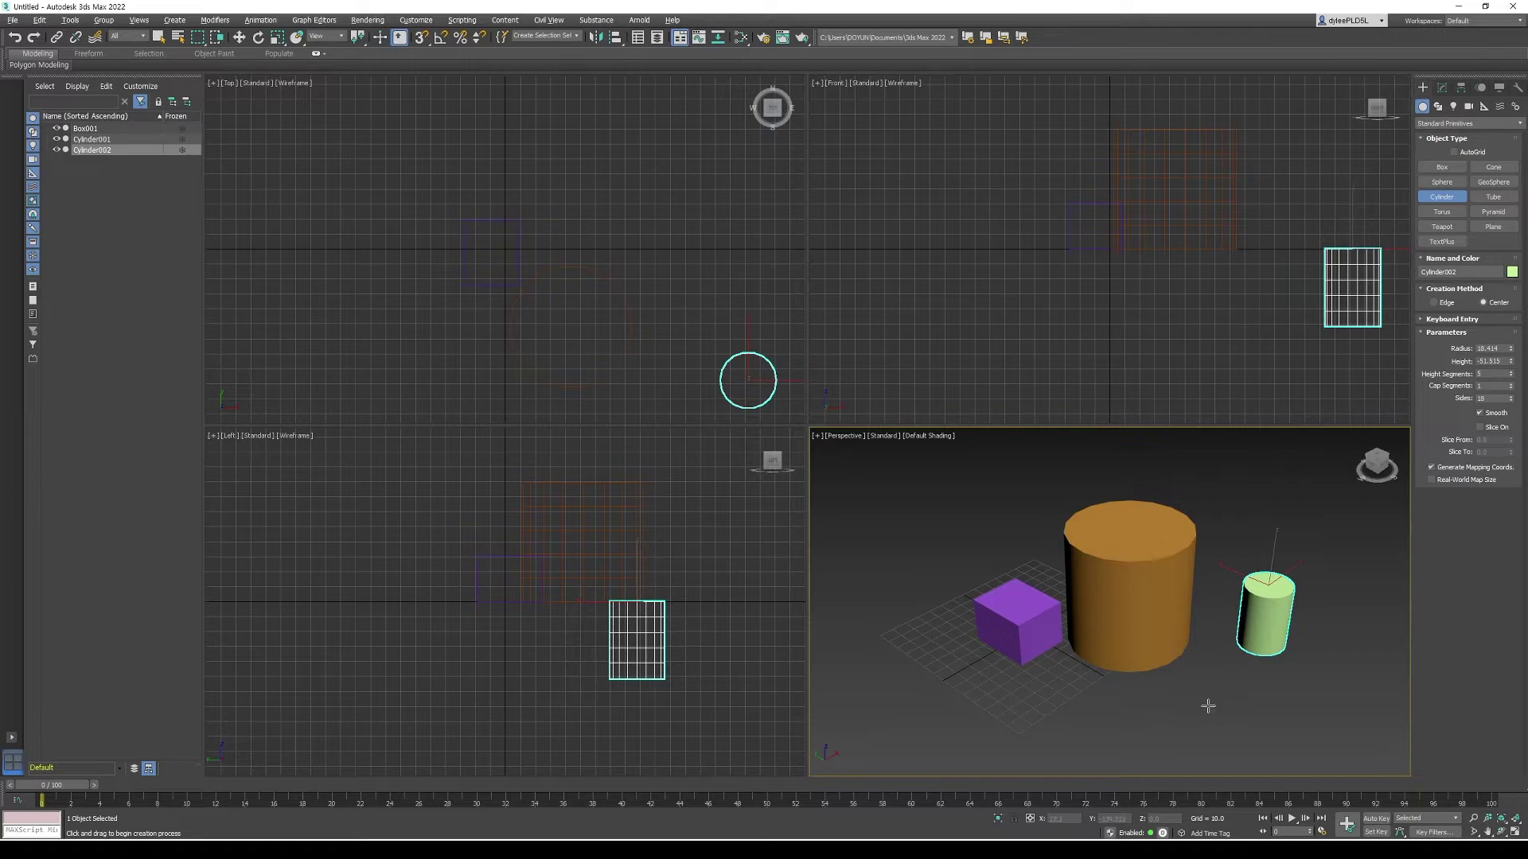
mouse_move(1267, 694)
middle_mouse_down("alt")
mouse_move(1231, 706)
mouse_move(1289, 706)
mouse_move(1274, 650)
mouse_move(1221, 709)
mouse_move(1226, 776)
mouse_move(1203, 710)
mouse_move(1206, 748)
mouse_move(1210, 685)
mouse_move(1275, 702)
middle_mouse_up("alt")
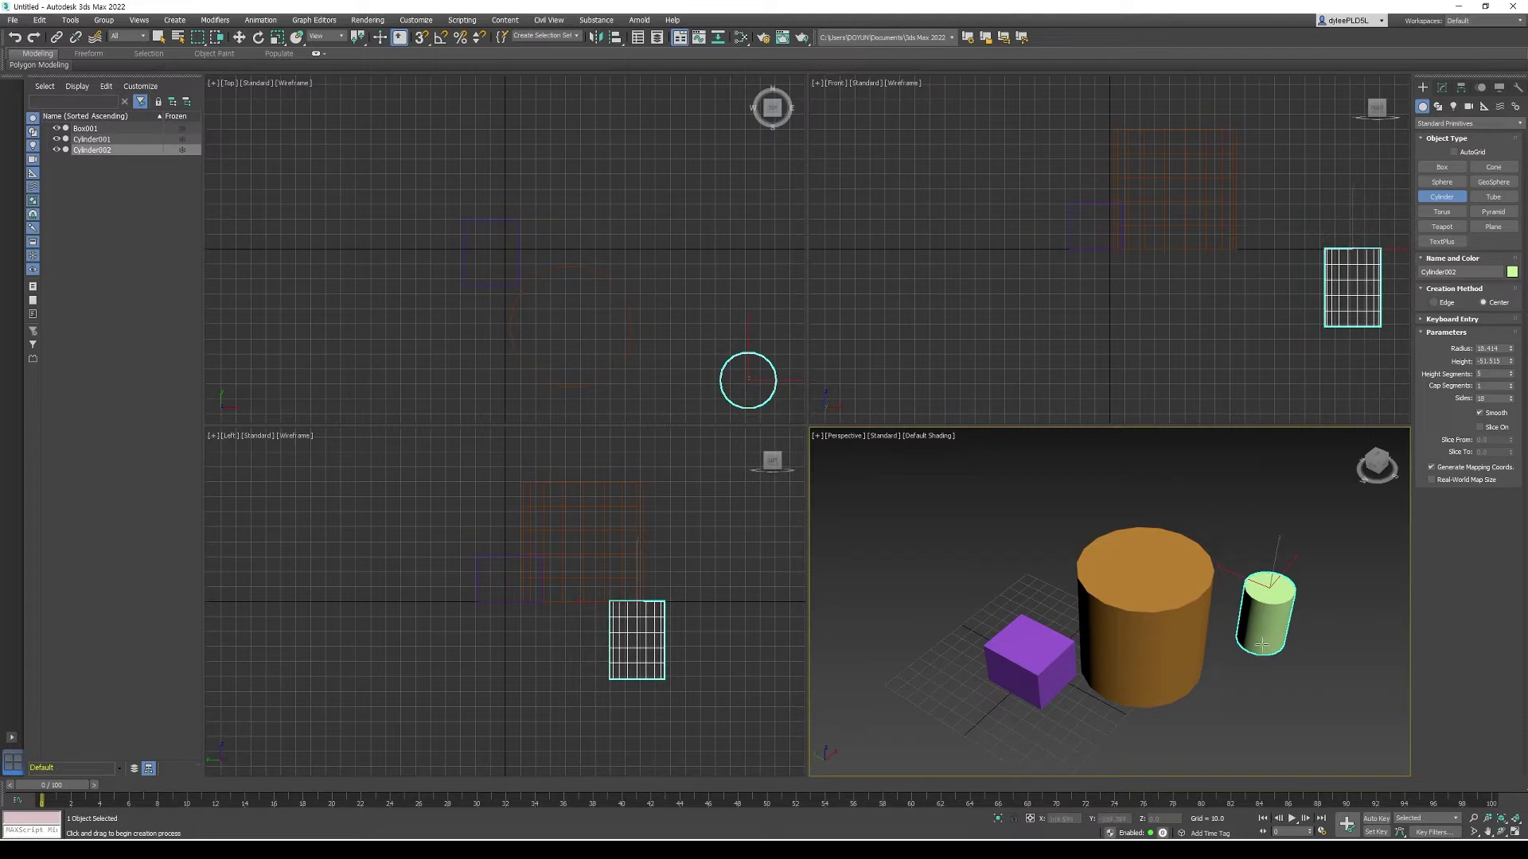
key("alt+w")
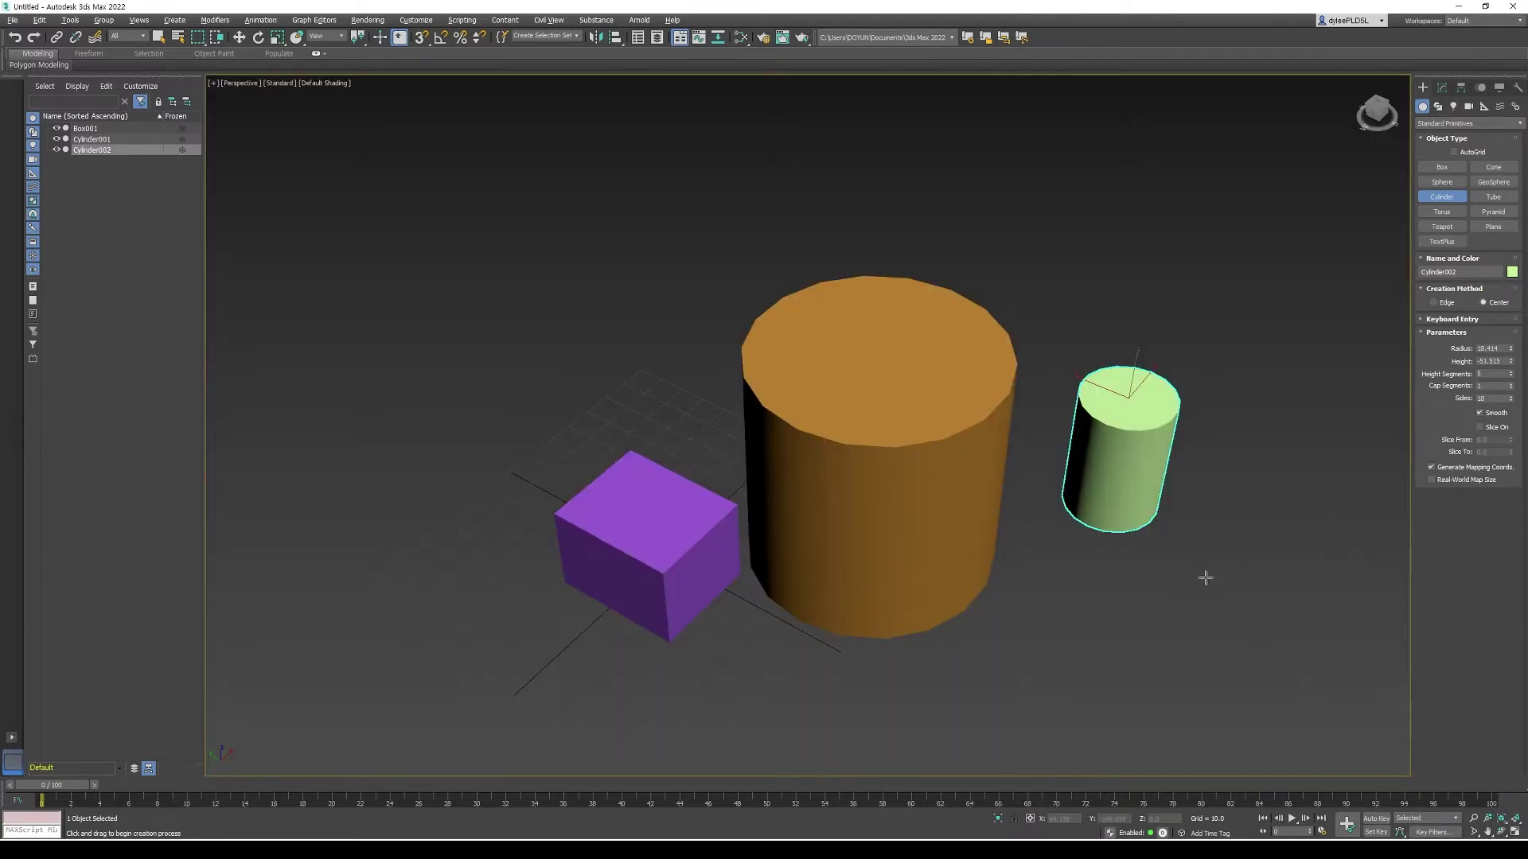
key("alt+w")
key("alt+w")
key("alt+w")
key("alt+w")
key("alt+w")
key("alt+w")
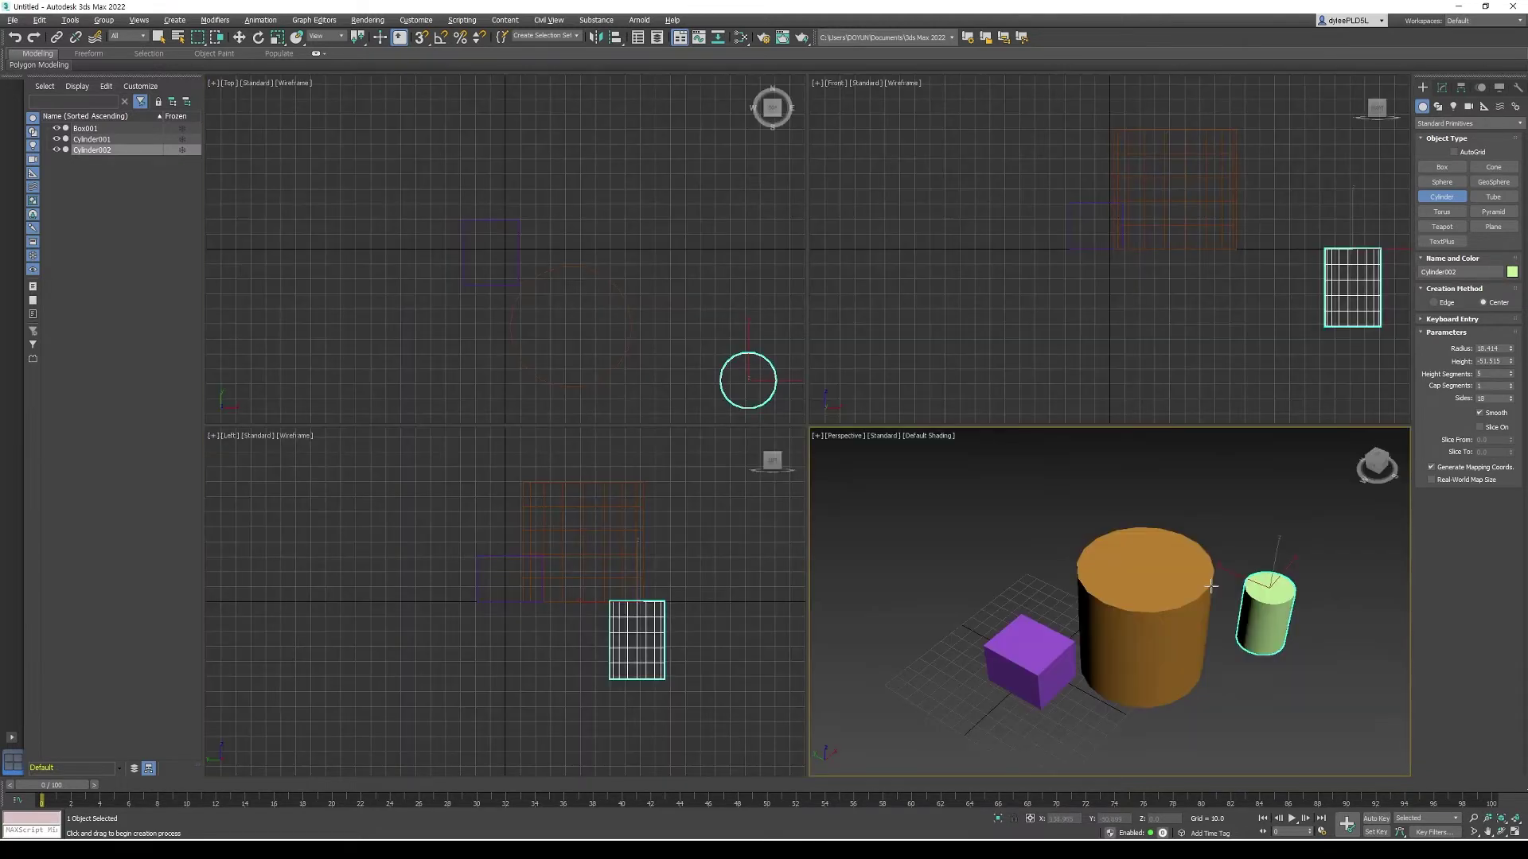
key("alt+w")
key("alt+w")
key("alt+w")
key("alt+w")
key("alt+w")
key("alt+w")
key("alt+w")
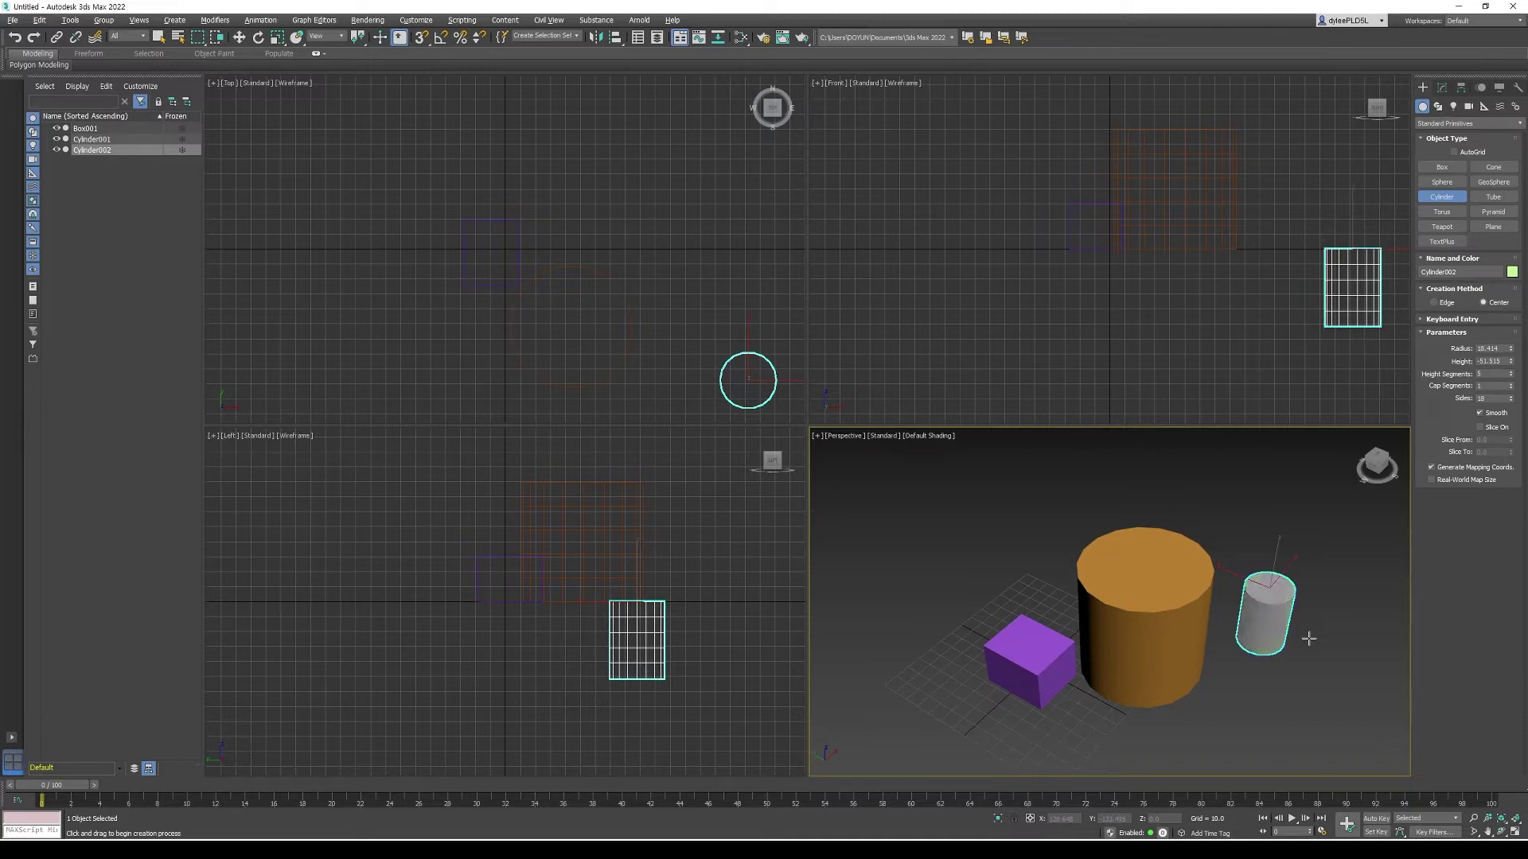
Step: Turn off the see-through display of the selected small cylinder
scroll(1331, 677, "up", 4)
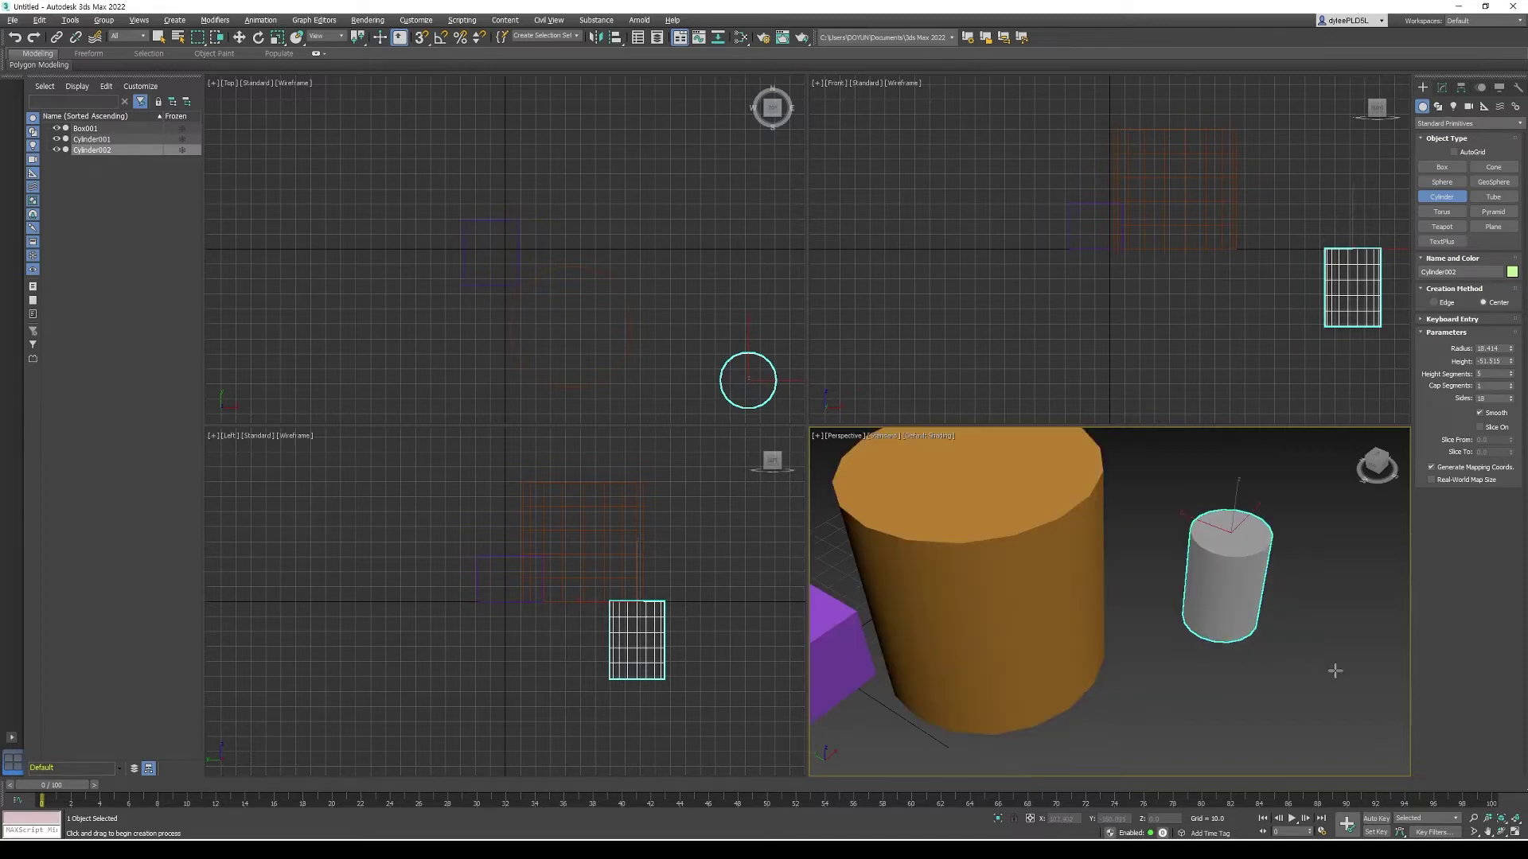
key("x")
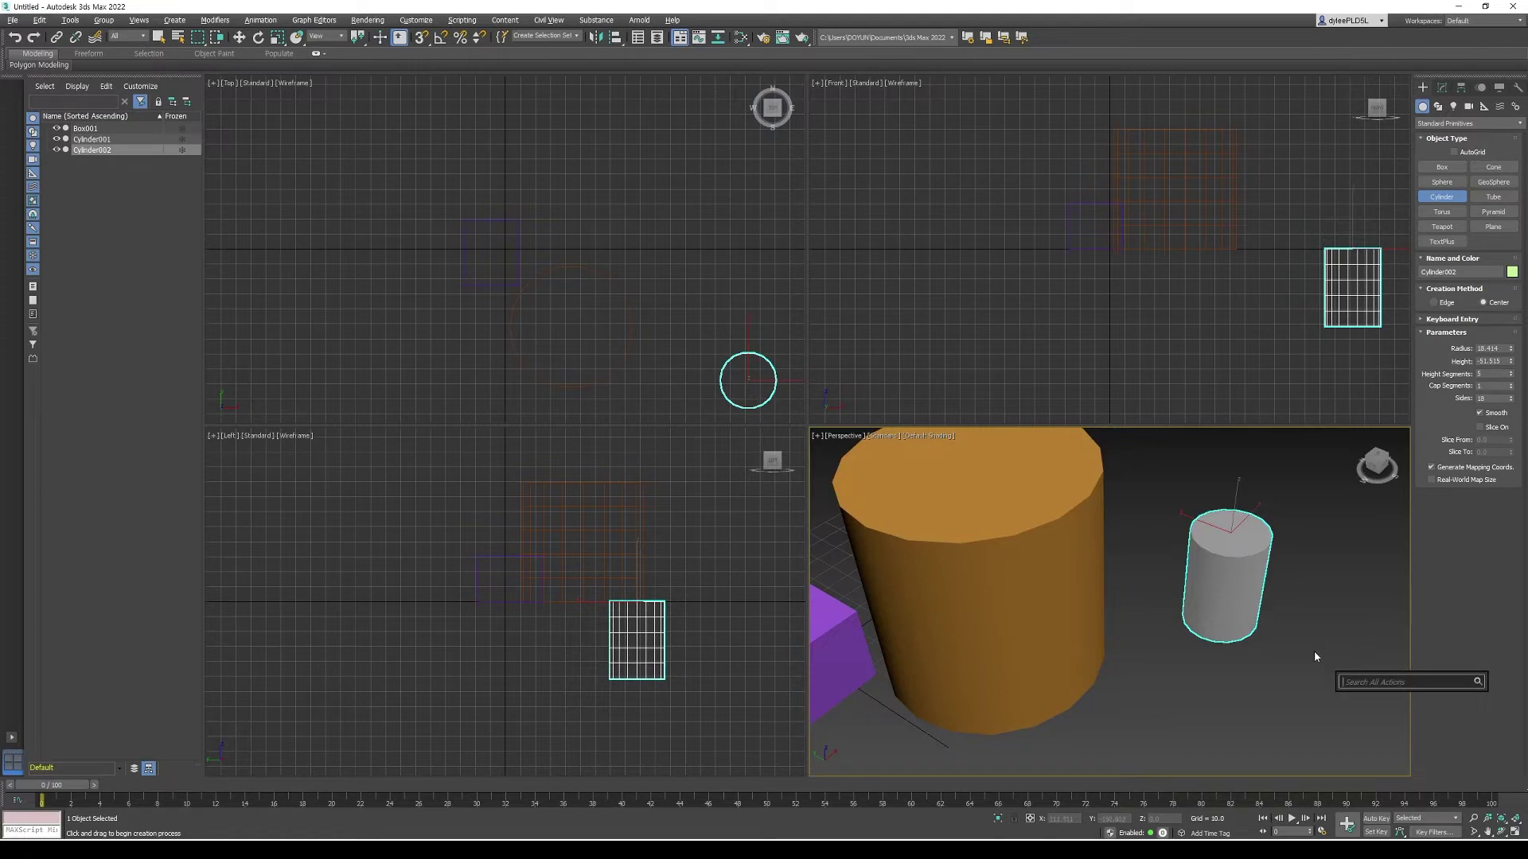
key("Escape")
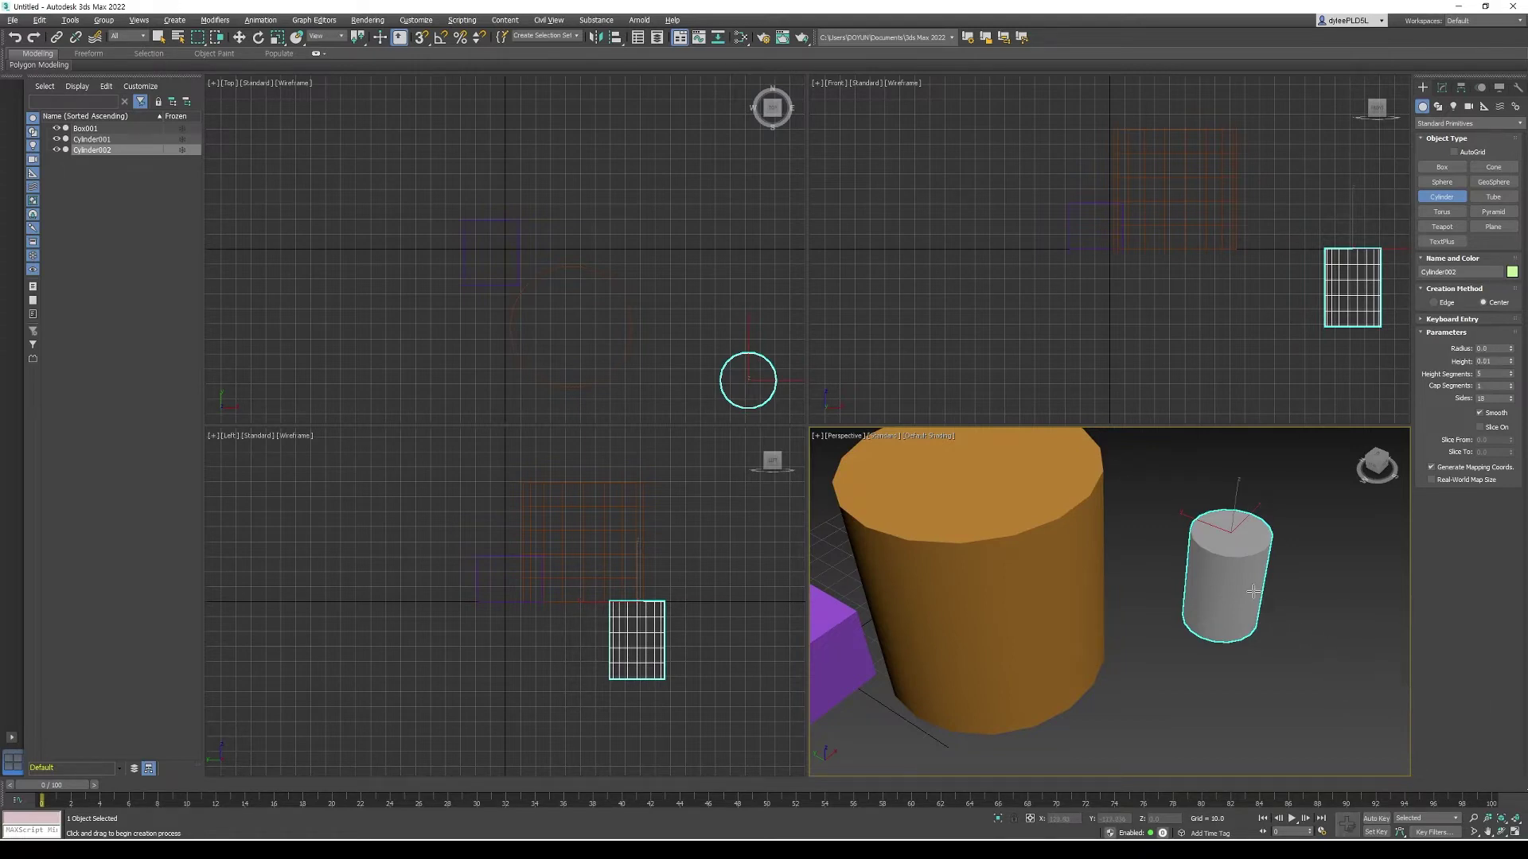
left_click(1361, 628)
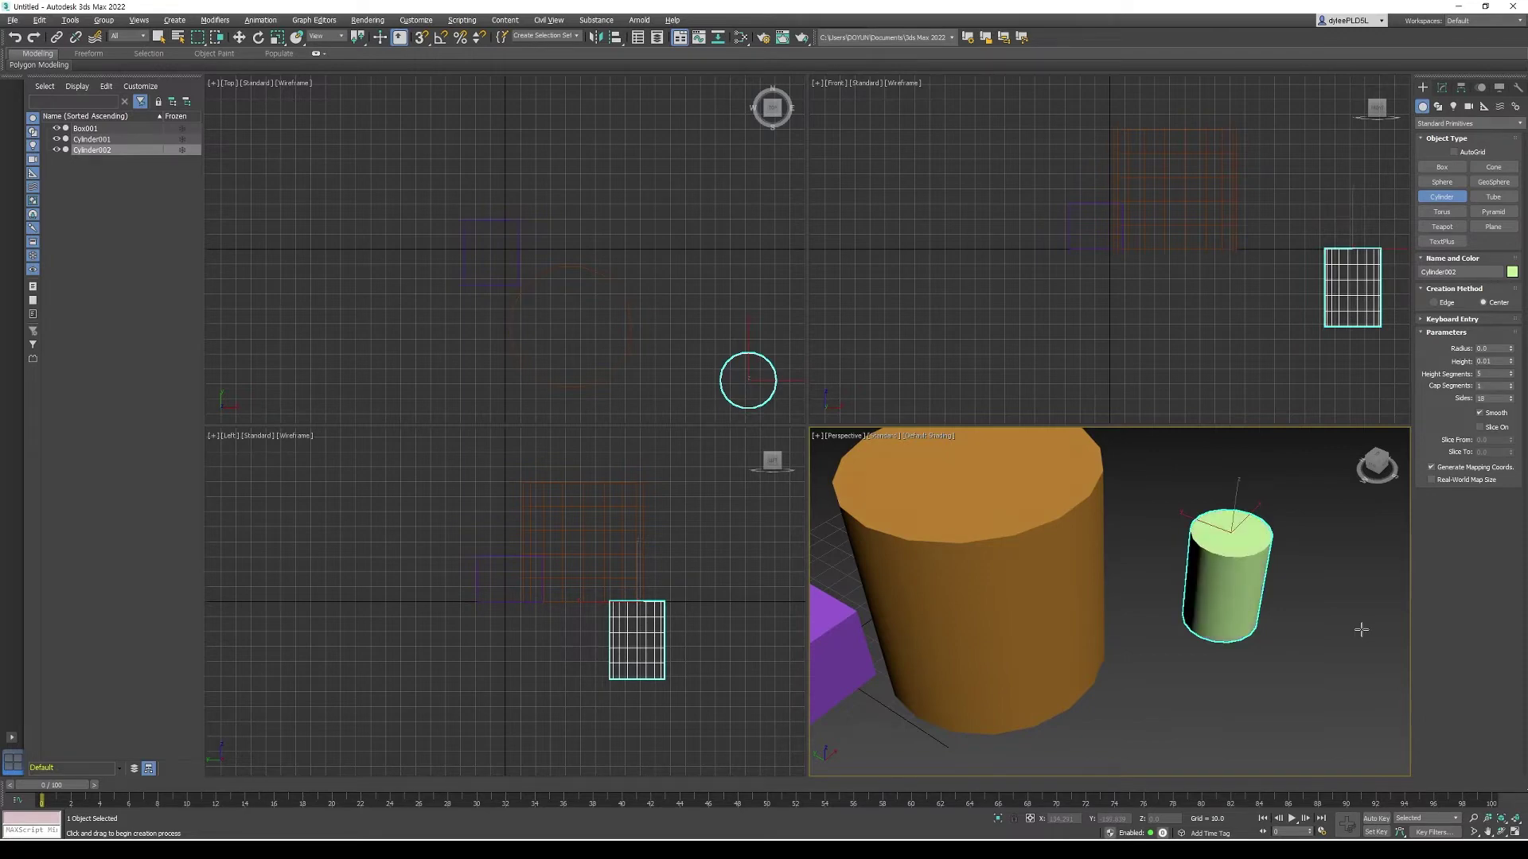
Step: Turn on edged faces in the Perspective view and switch repeatedly between wireframe and shaded display, ending with shaded
key("F4")
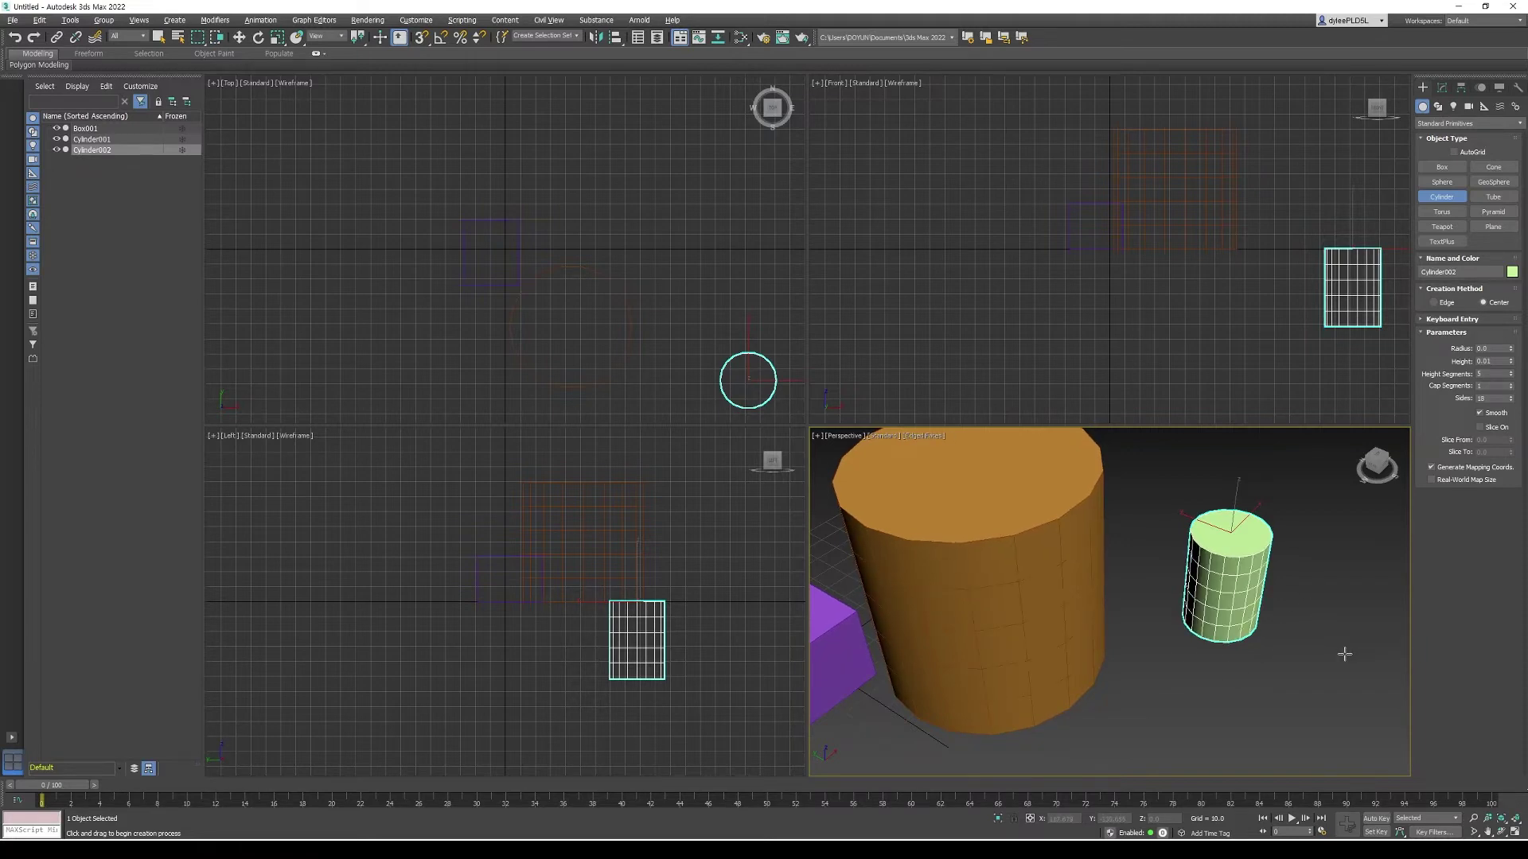
key("F3")
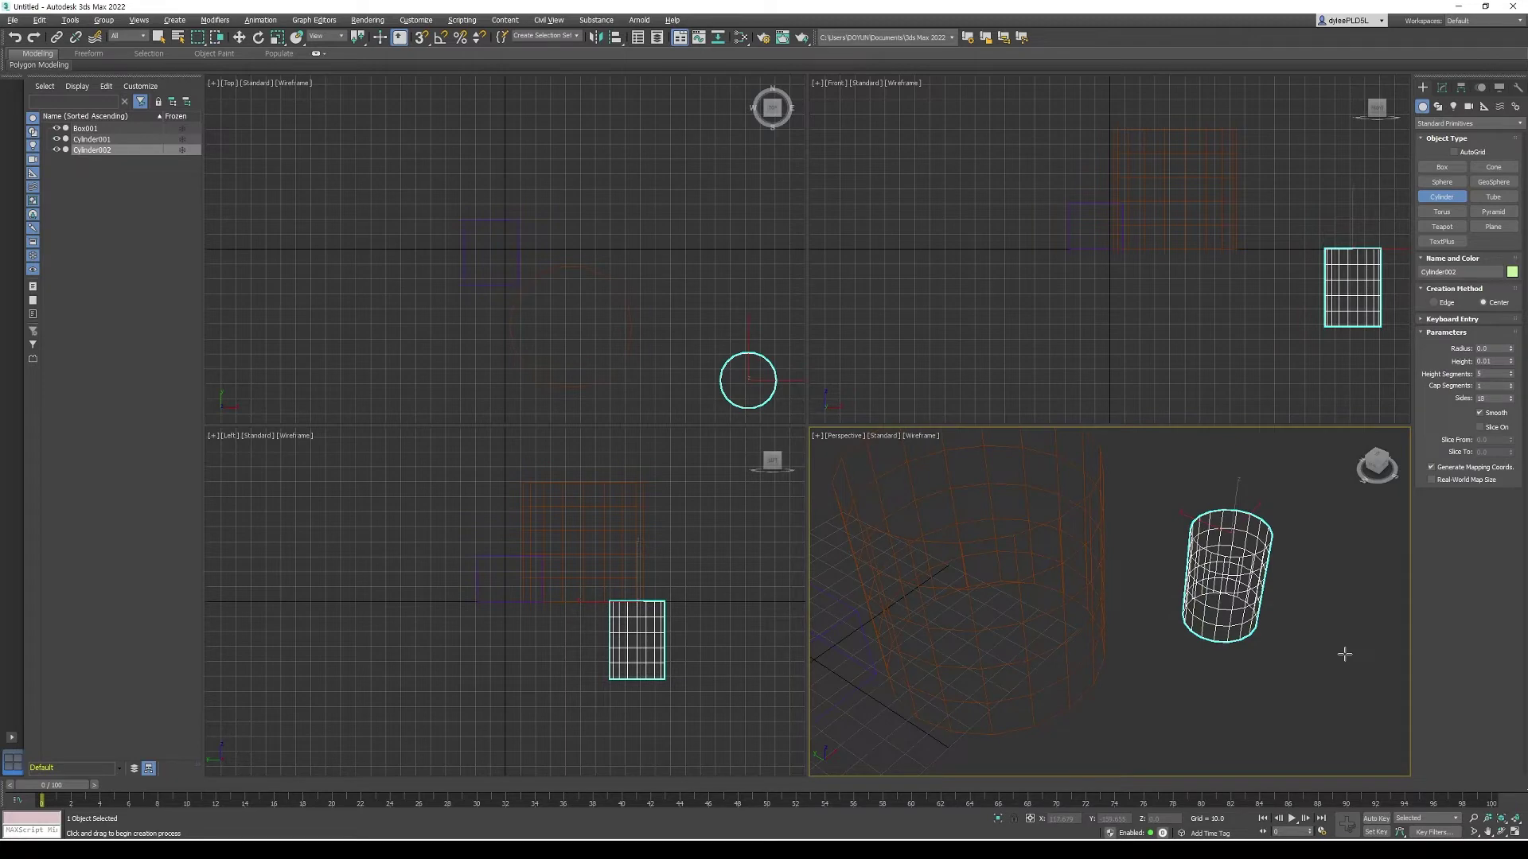
key("F3")
key("F3")
key("F3")
key("F3")
key("F3")
key("F3")
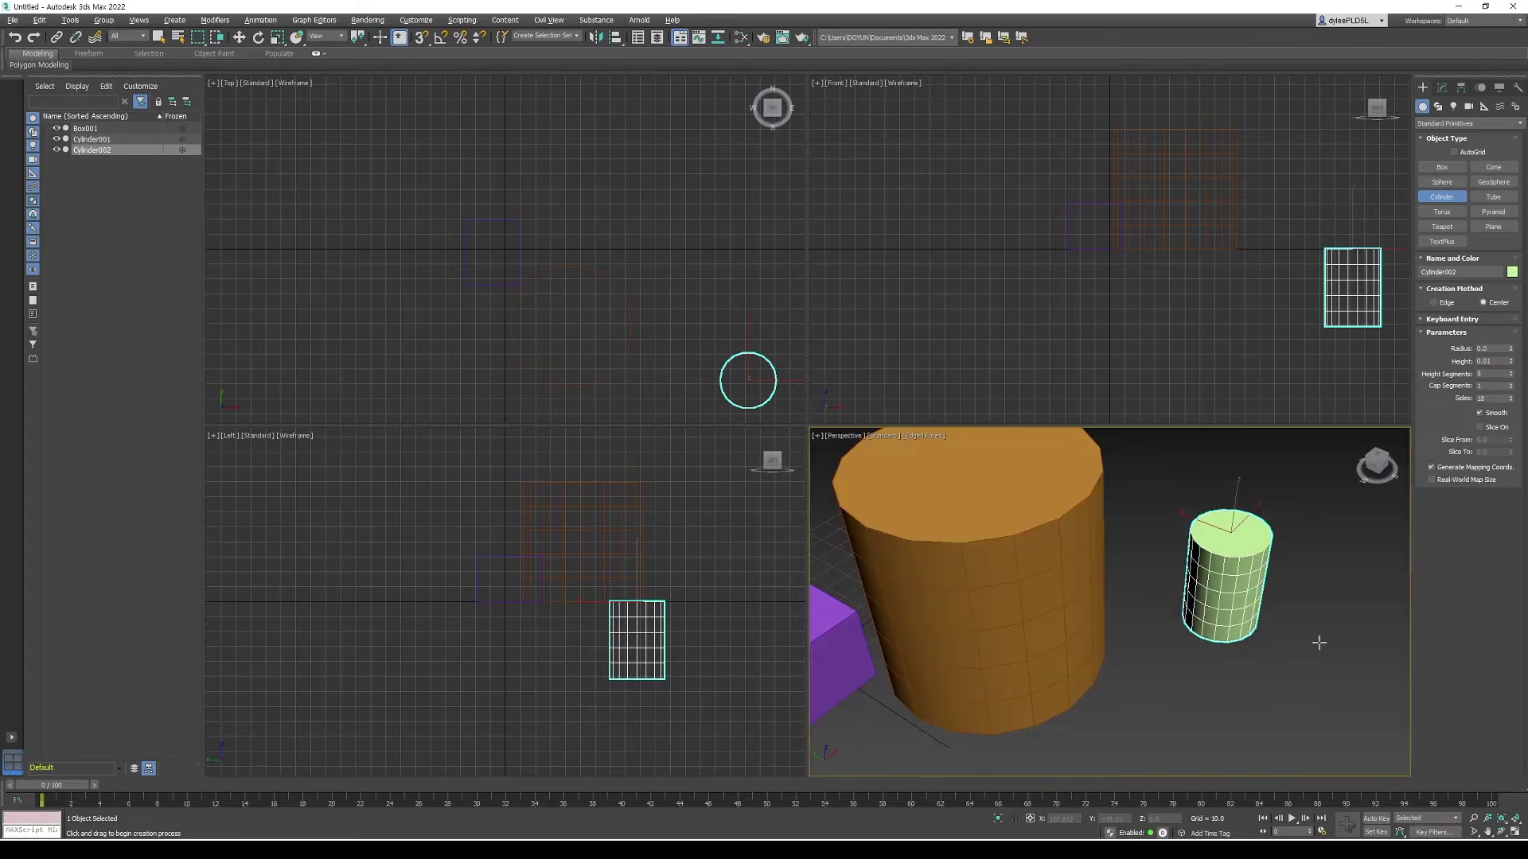
key("F3")
key("F3")
key("F3")
Step: Turn the small cylinder's see-through display on and back off
key("alt+x")
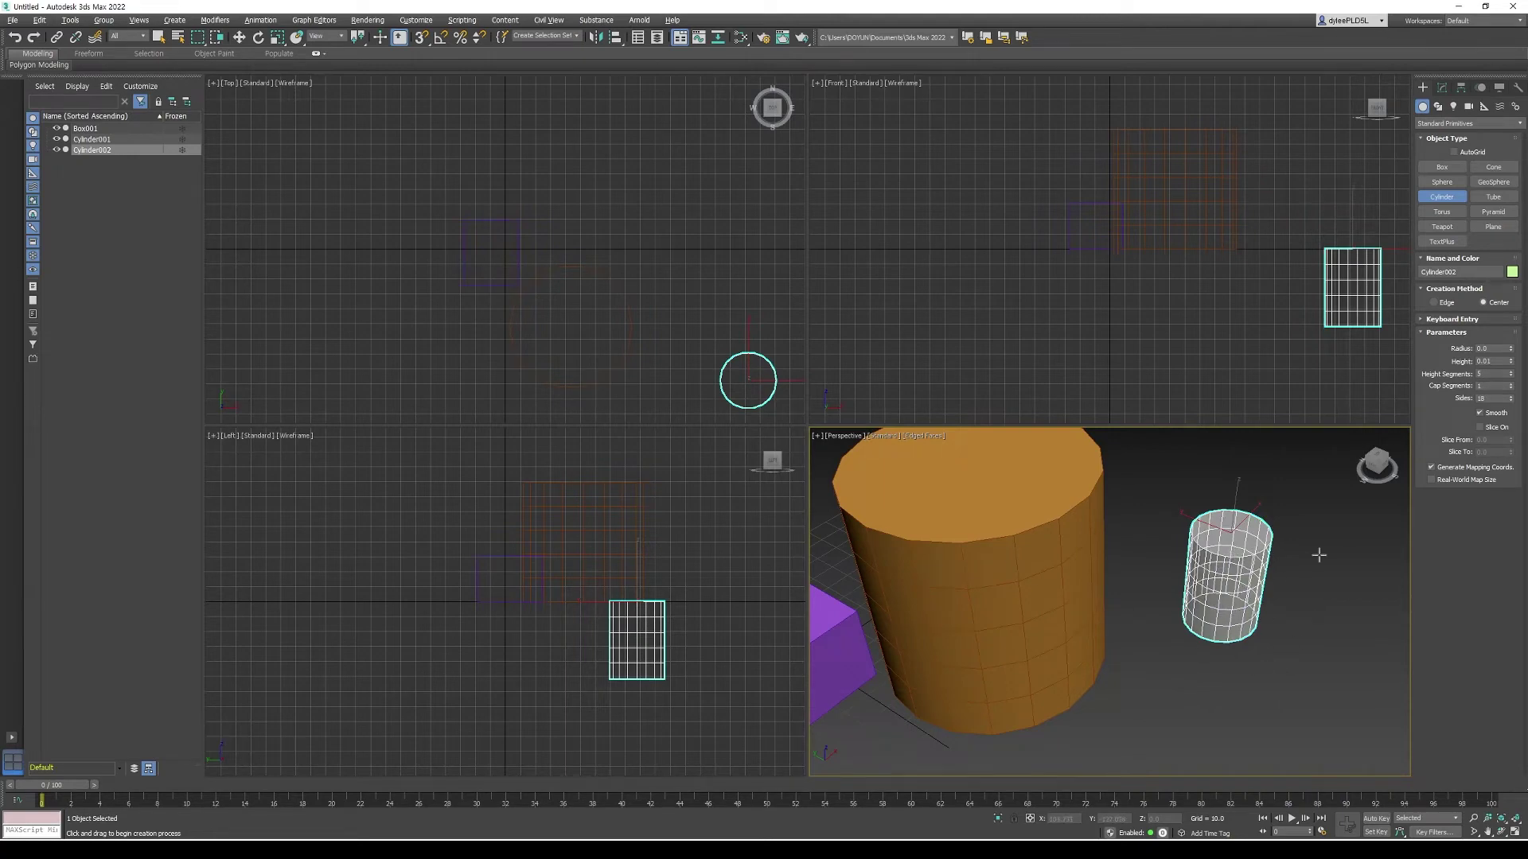
key("alt+x")
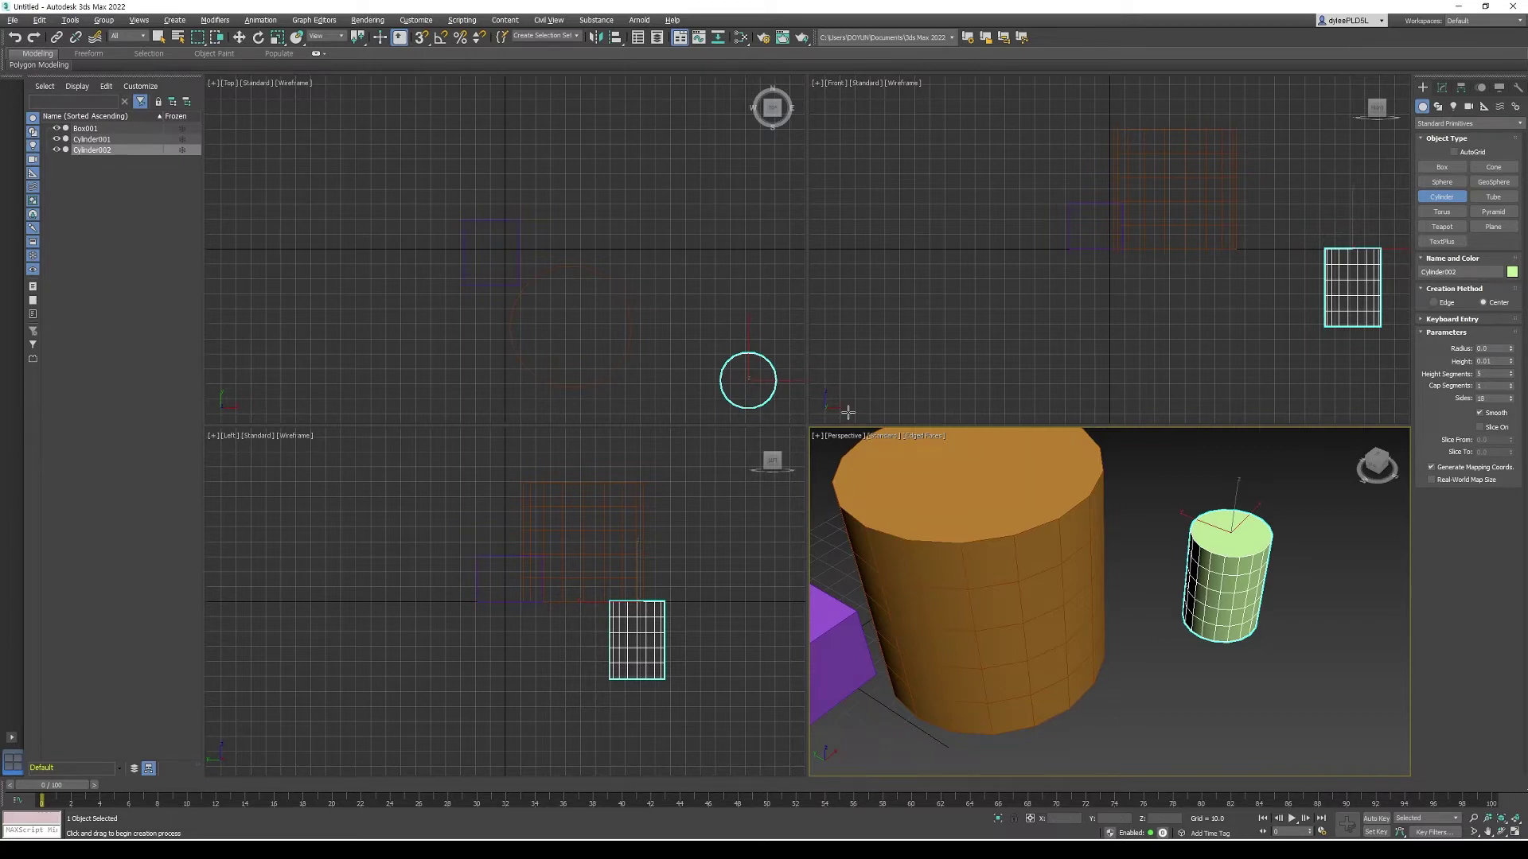
Step: Set the viewport layout to three views, two stacked beside one tall view
left_click(138, 20)
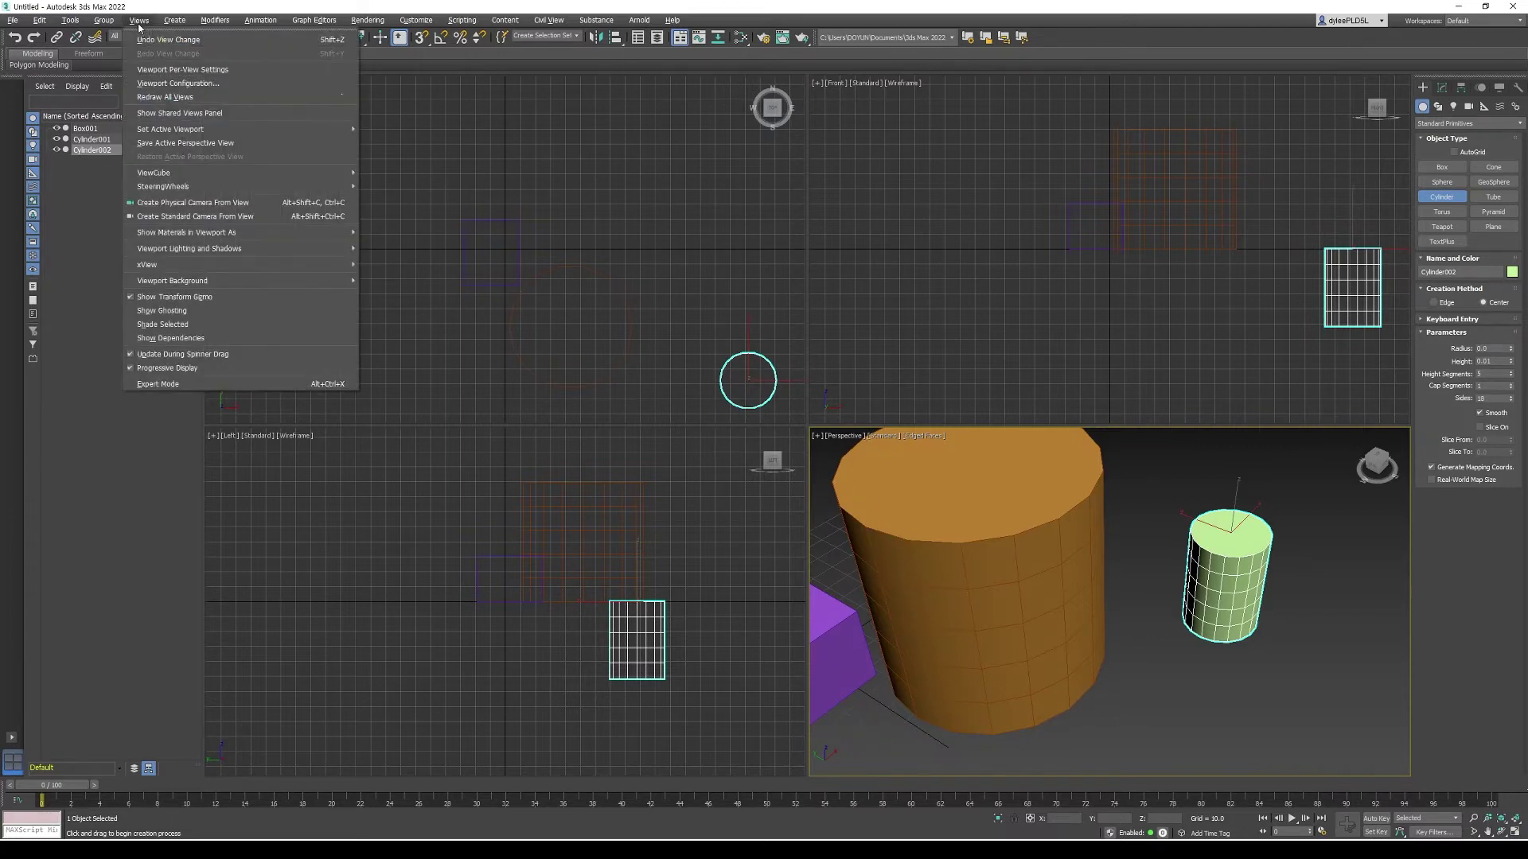
left_click(197, 86)
left_click(711, 283)
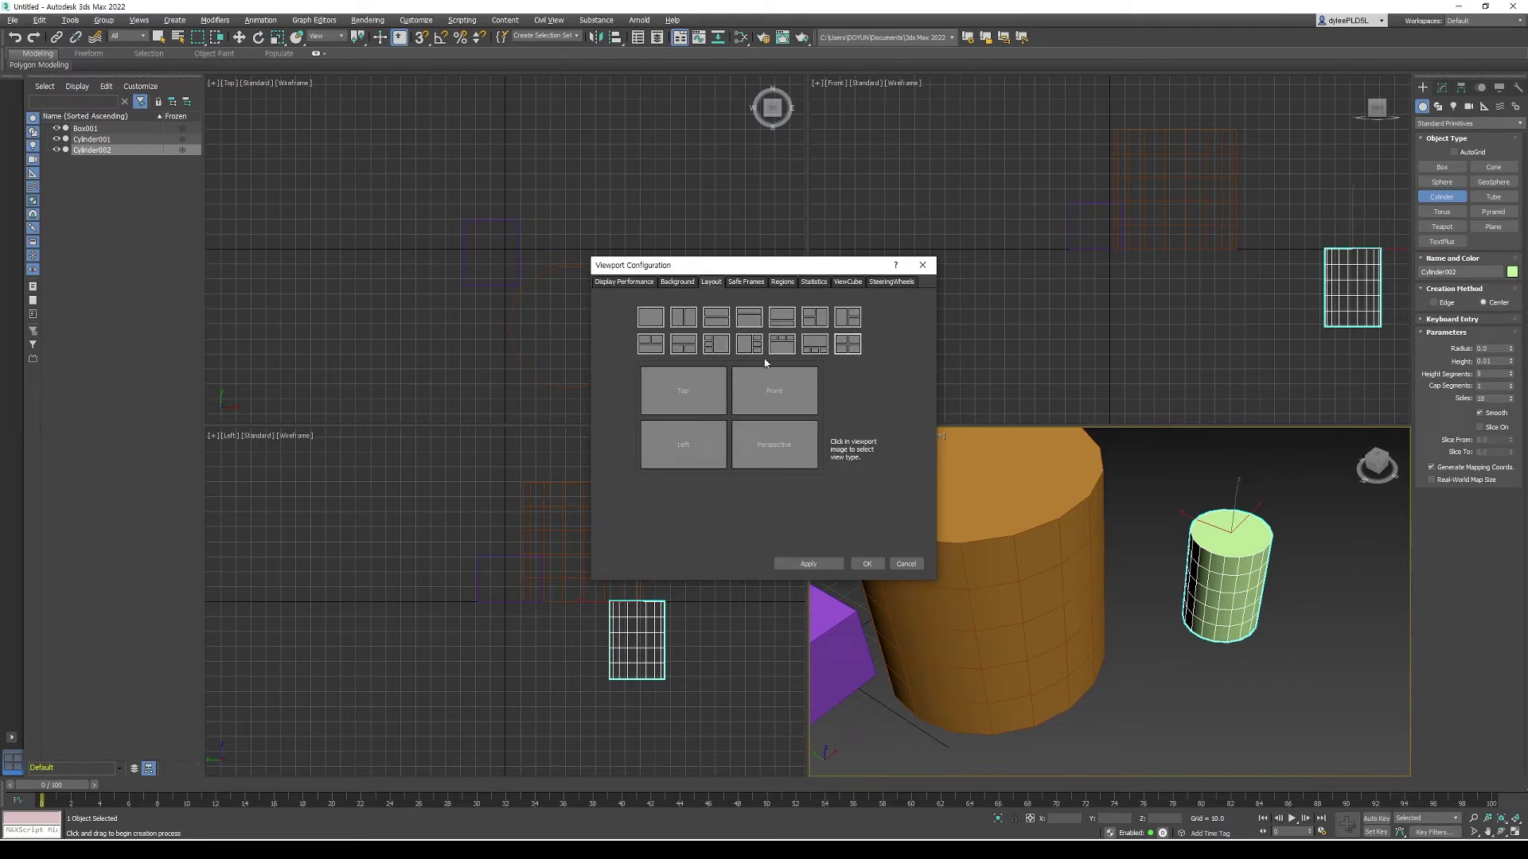
left_click(811, 318)
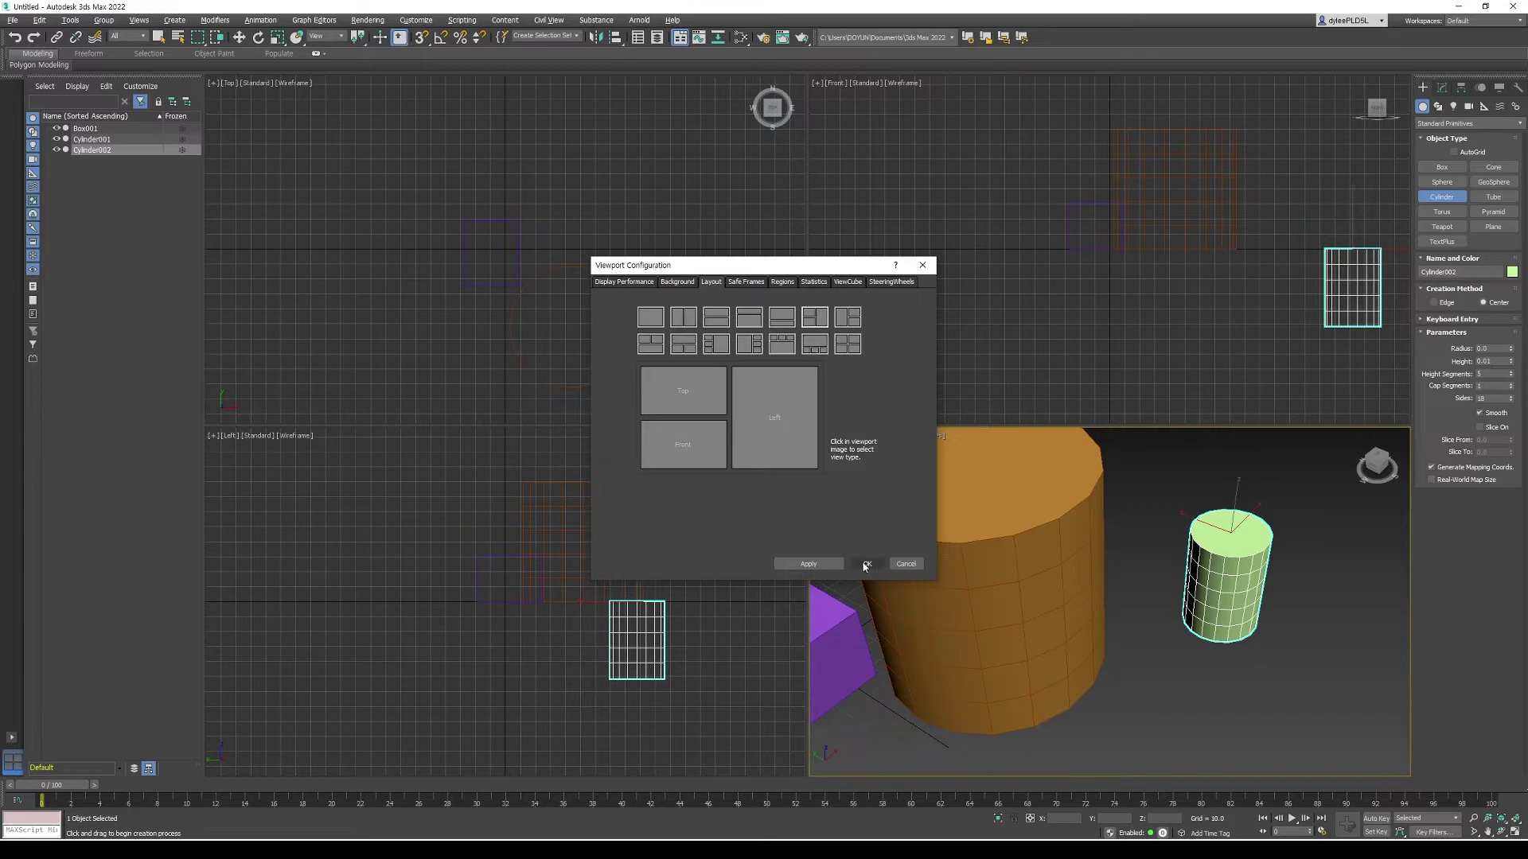
left_click(867, 563)
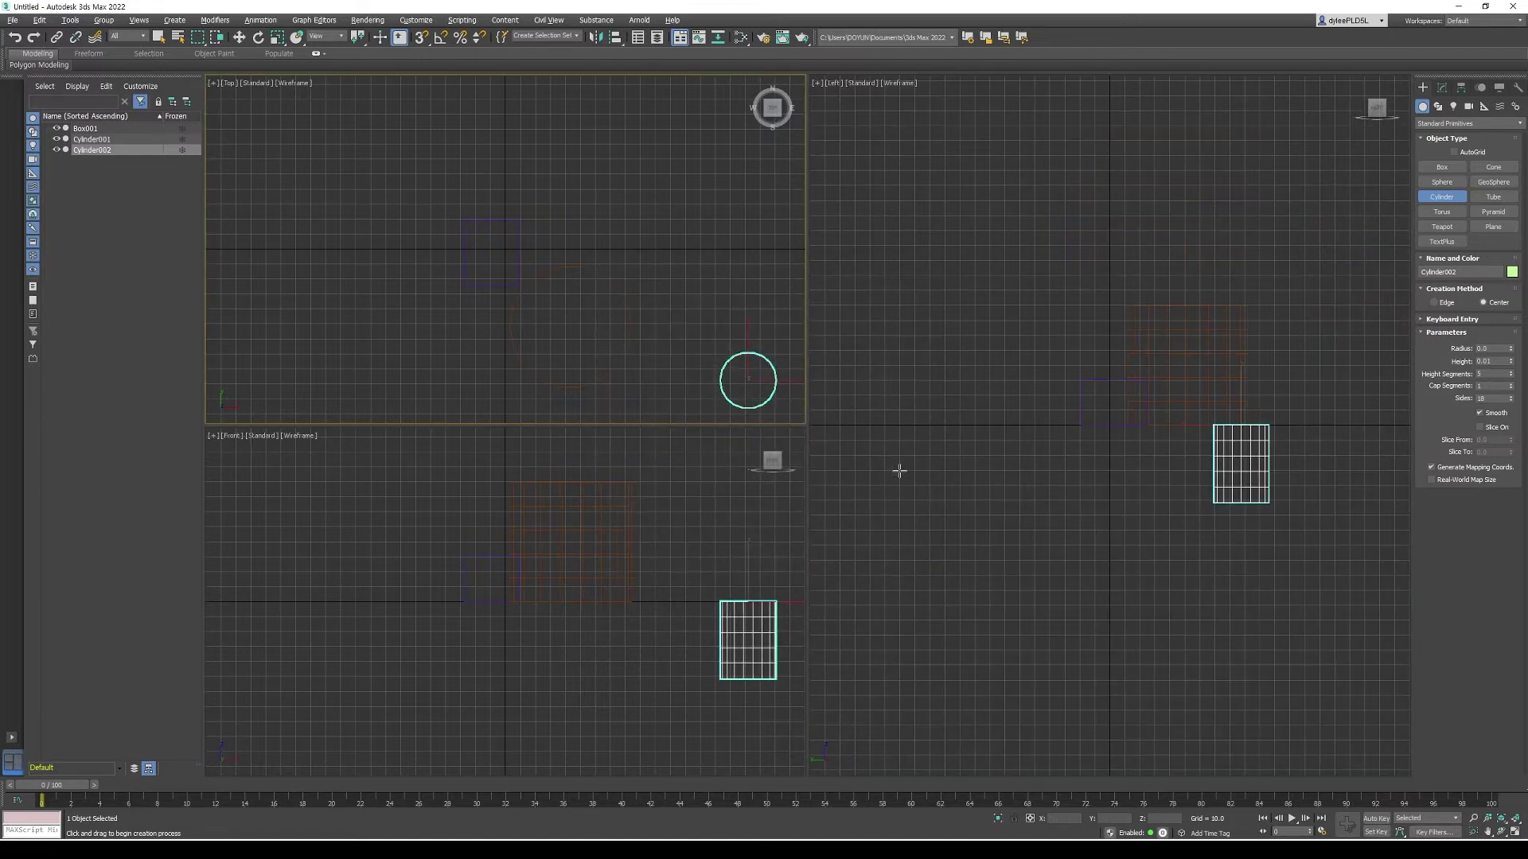
Step: Change the tall Left viewport to a Perspective view at an angle from above, and show it shaded instead of wireframe
middle_click_drag(899, 471, 907, 512)
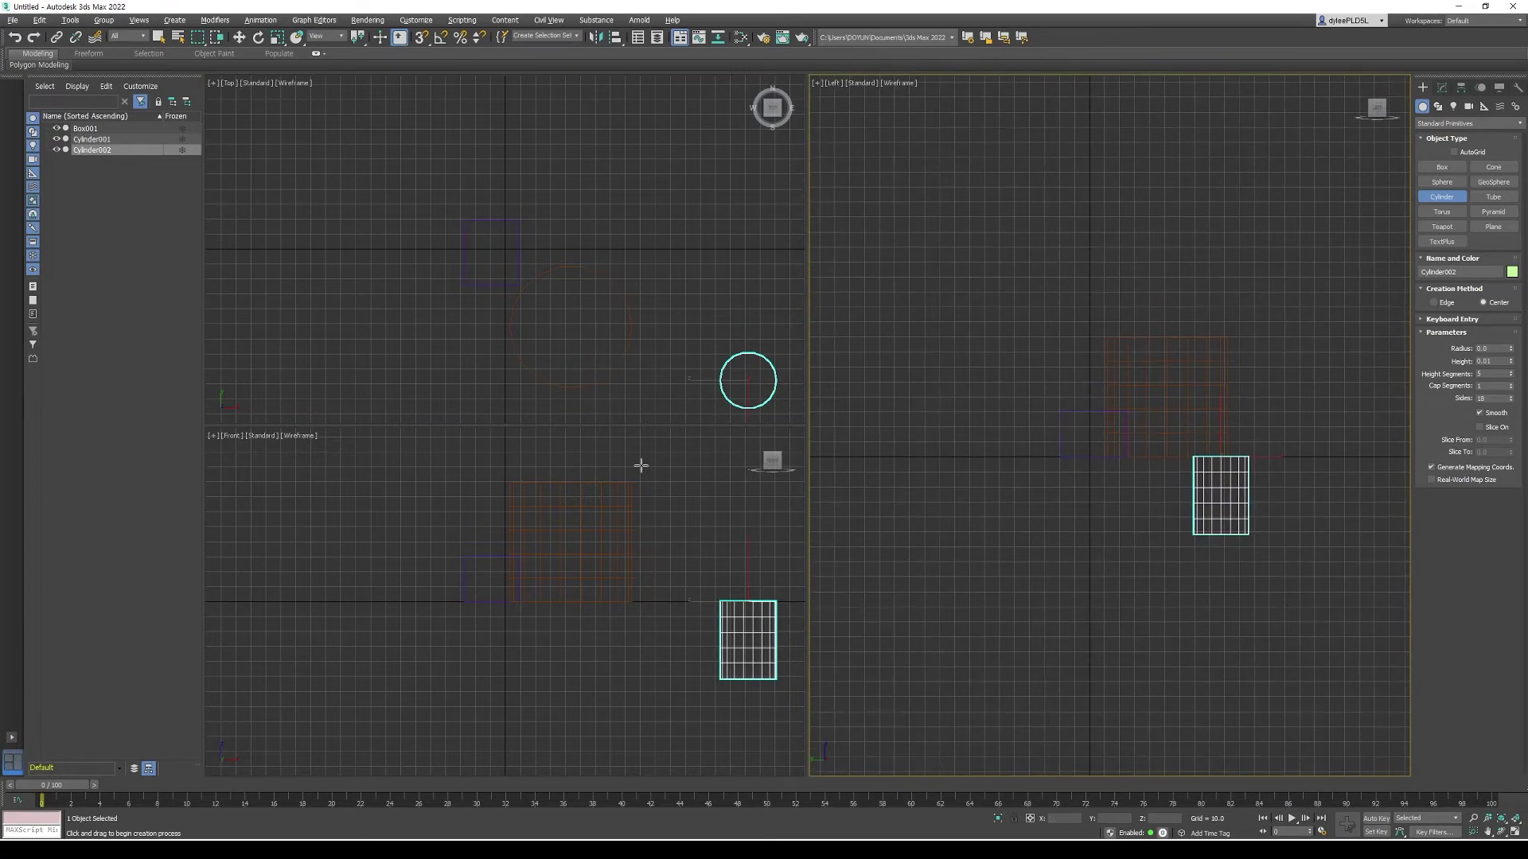
left_click(839, 82)
left_click(838, 83)
left_click(836, 83)
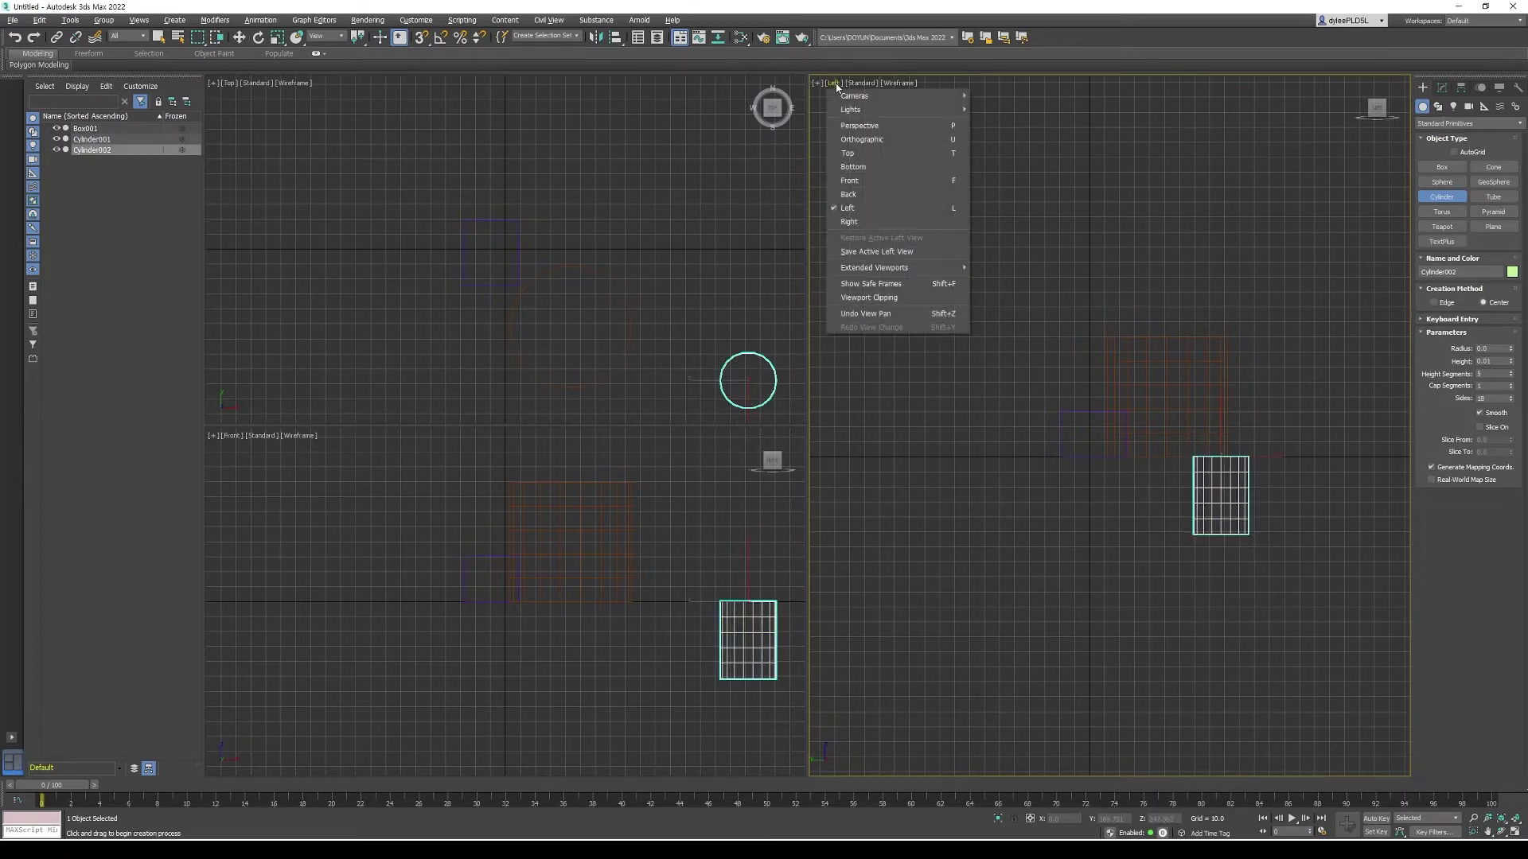
left_click(863, 126)
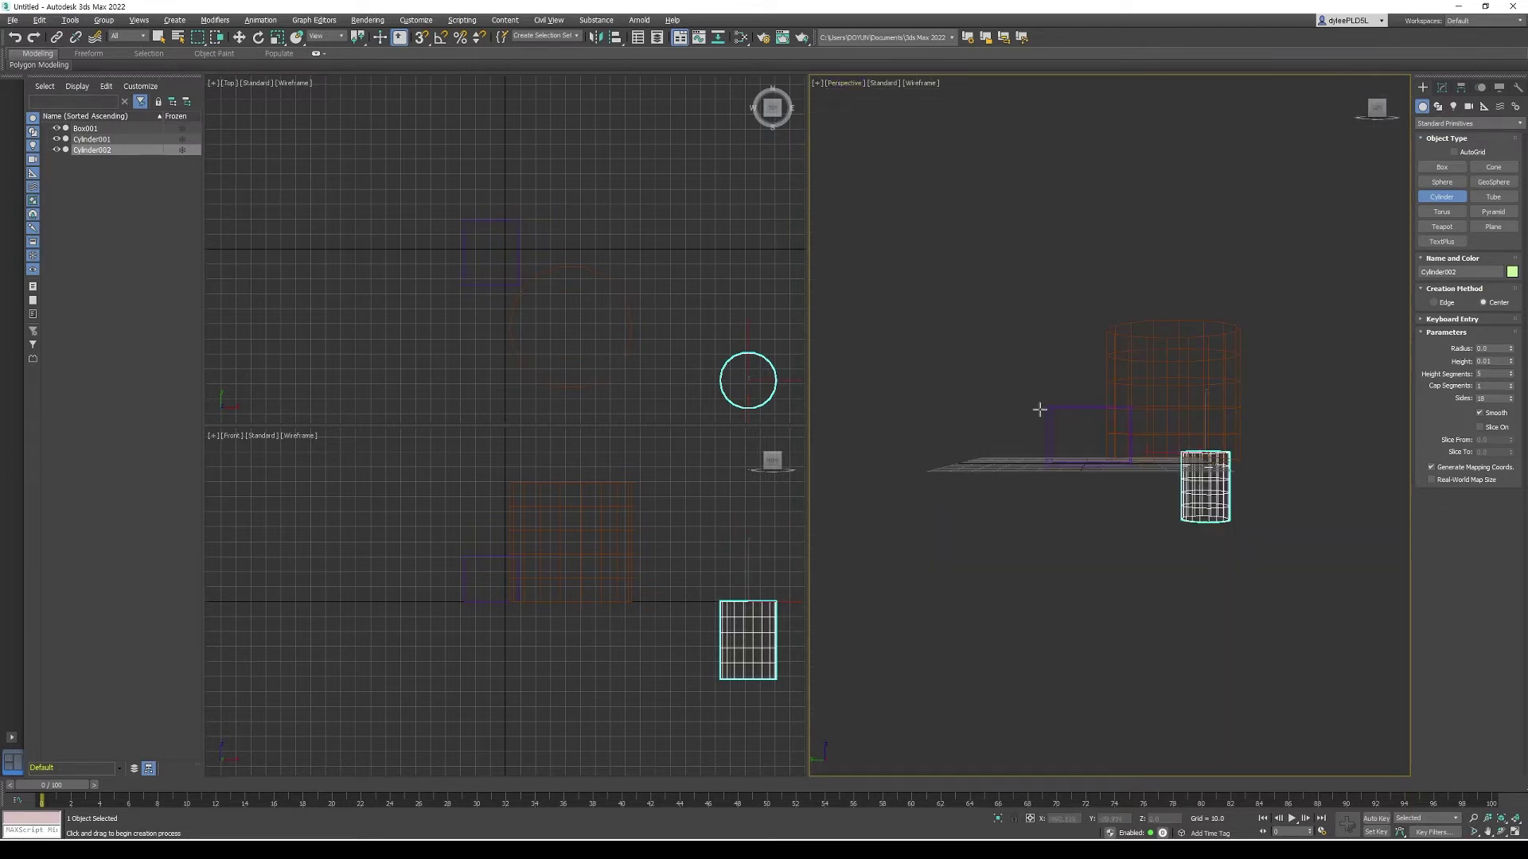
middle_click_drag(1067, 433, 1067, 466)
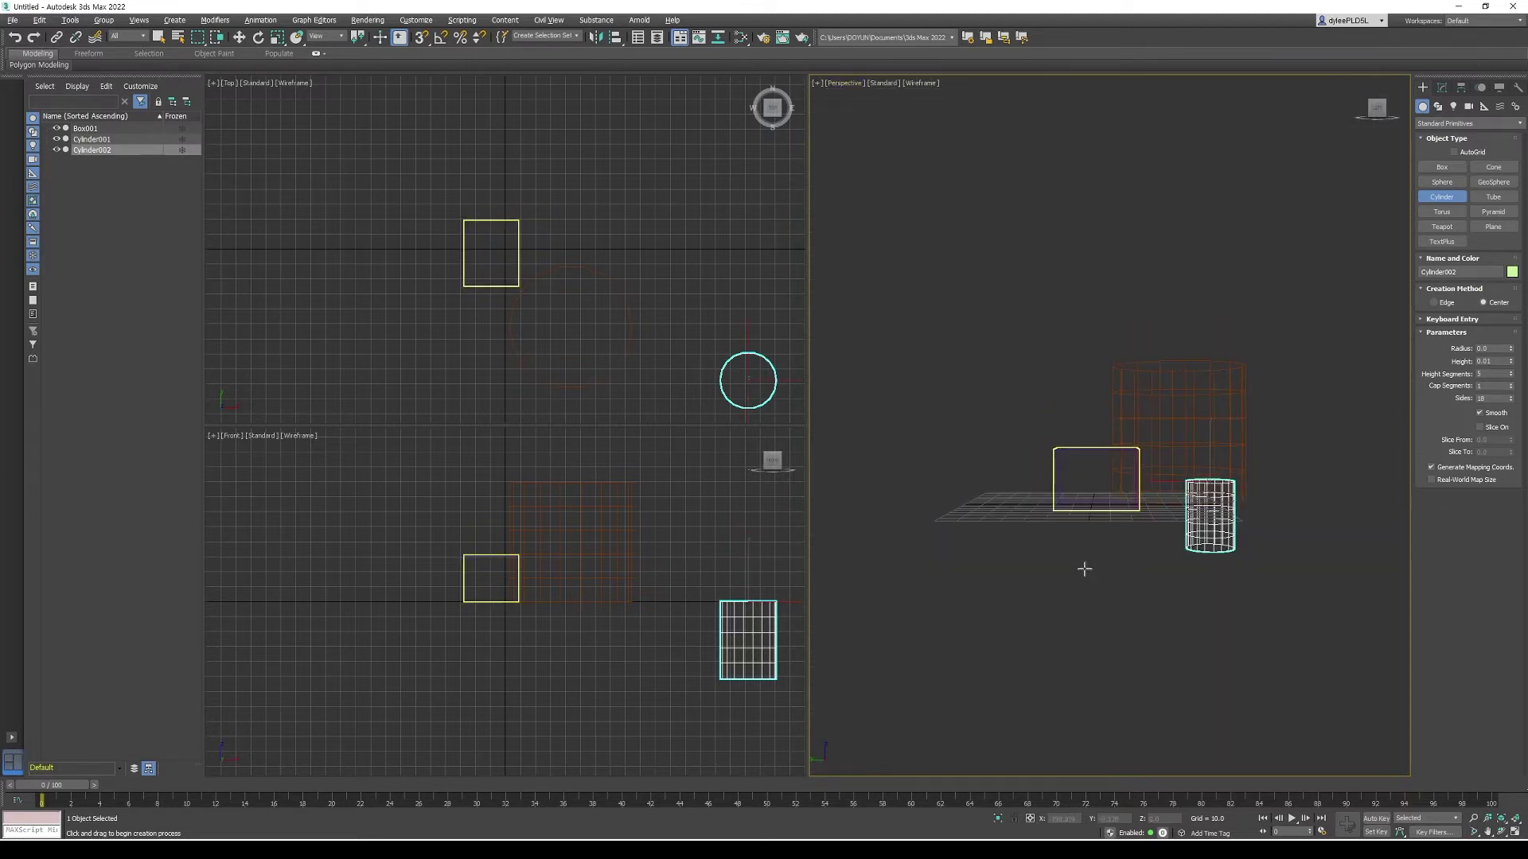
mouse_move(1084, 570)
middle_mouse_down("alt")
mouse_move(1106, 611)
mouse_move(1225, 604)
mouse_move(1299, 528)
mouse_move(1146, 535)
mouse_move(1310, 446)
mouse_move(1354, 446)
mouse_move(1350, 481)
mouse_move(1299, 493)
middle_mouse_up("alt")
key("F3")
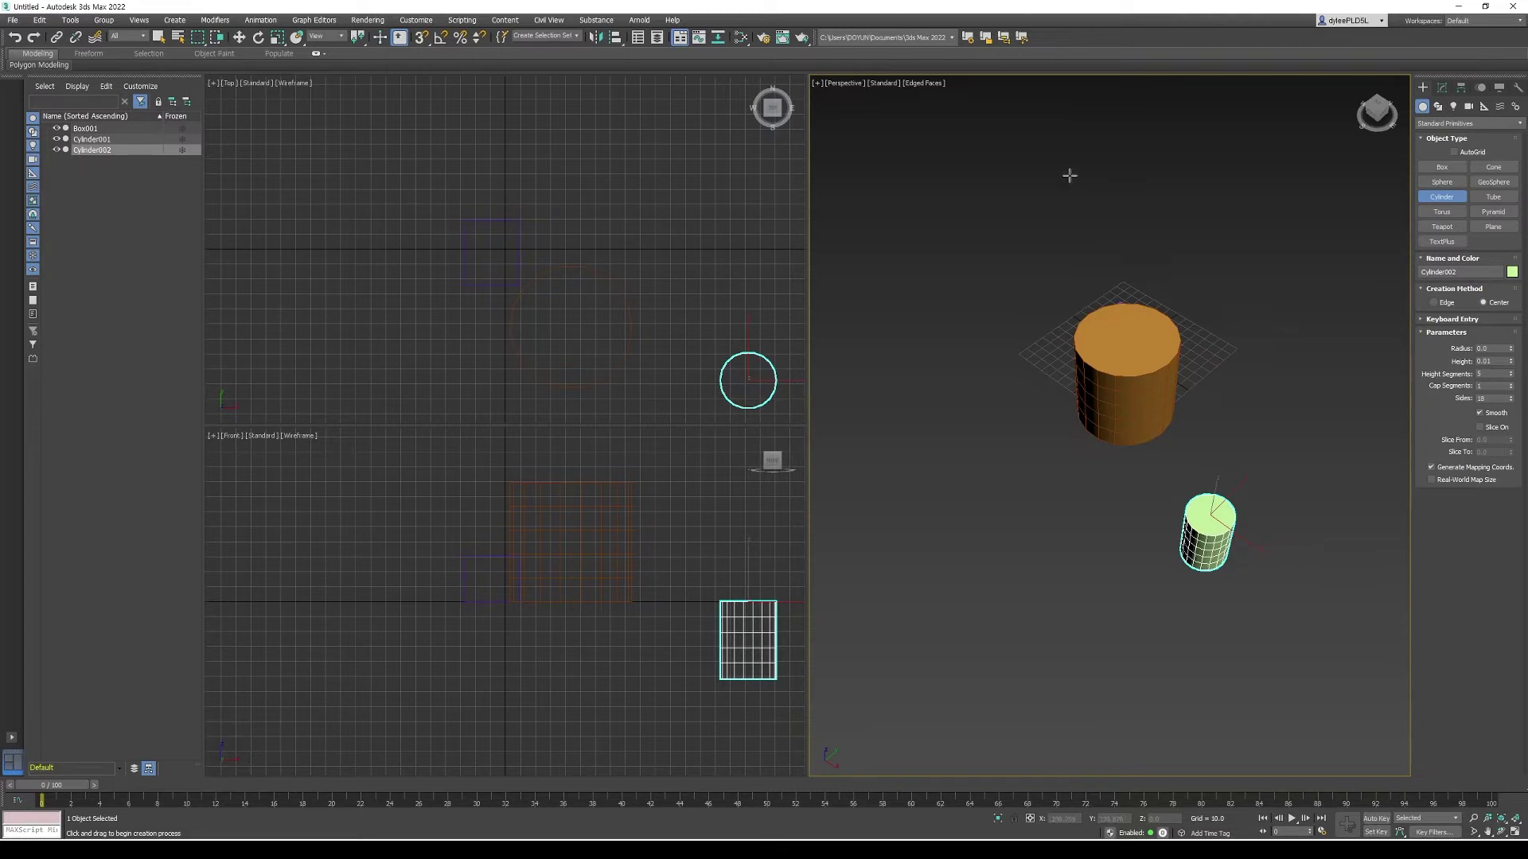
Step: Switch the tall viewport to Orthographic projection and back to Perspective
left_click(853, 85)
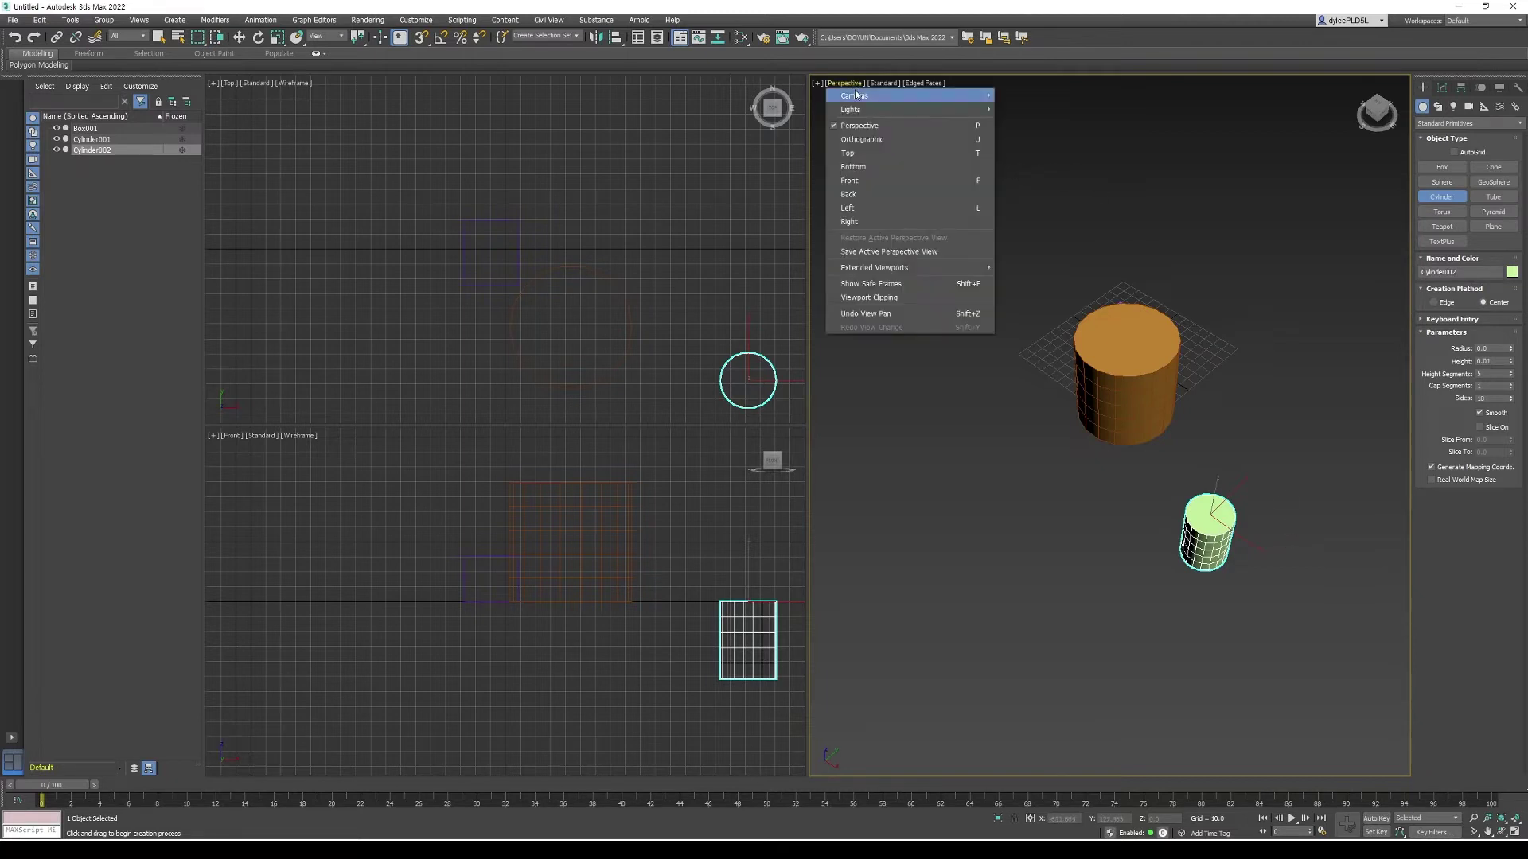
left_click(862, 134)
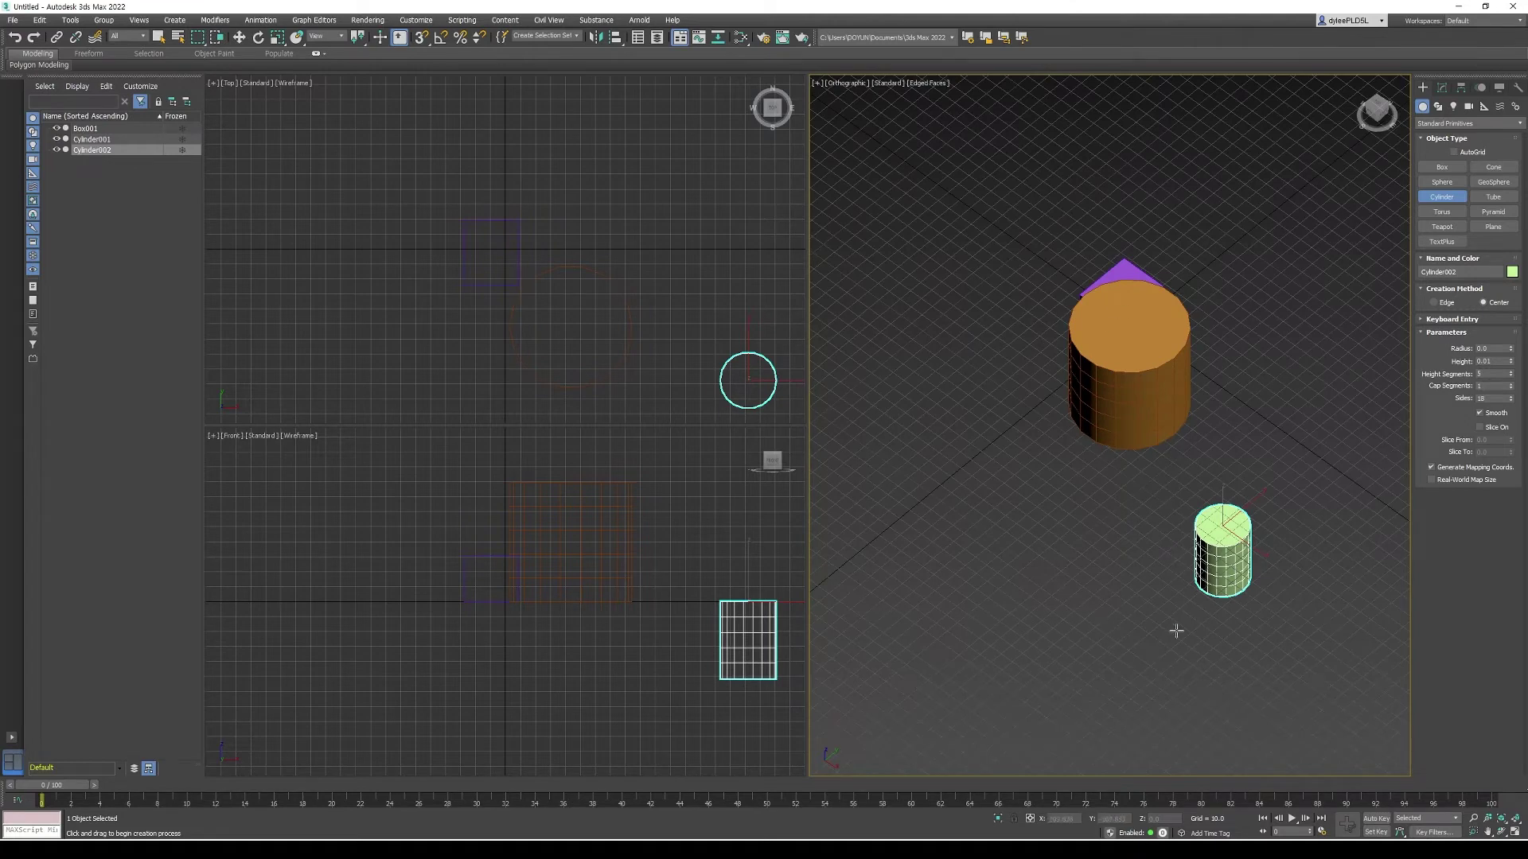
left_click(849, 82)
left_click(866, 127)
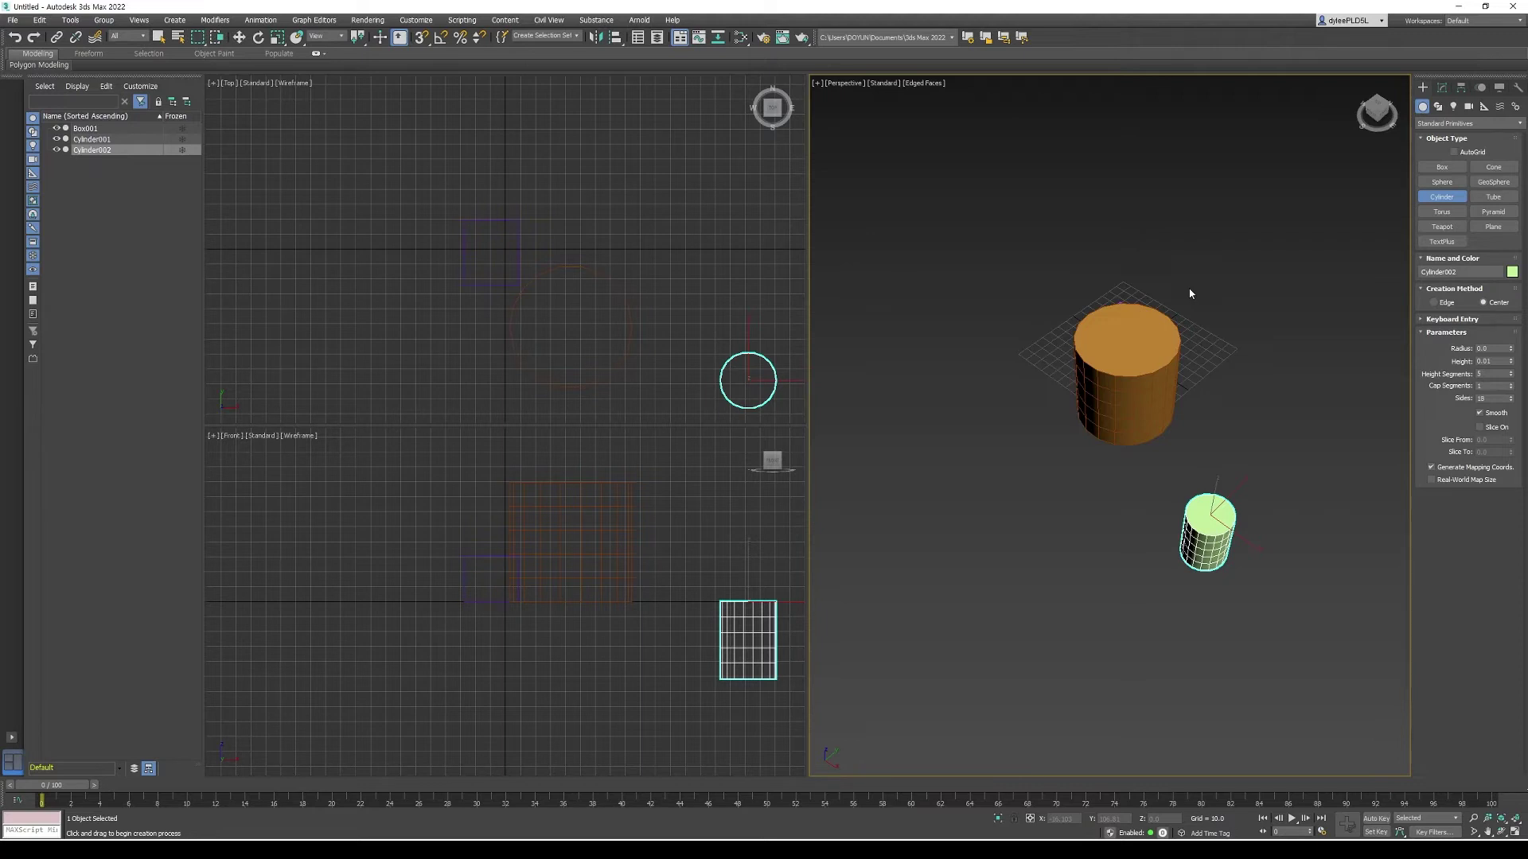
Step: Create a box about 82 long, 81 wide and 65 high in front of the cylinders in the Perspective view
left_click(1442, 167)
left_click_drag(941, 549, 1088, 580)
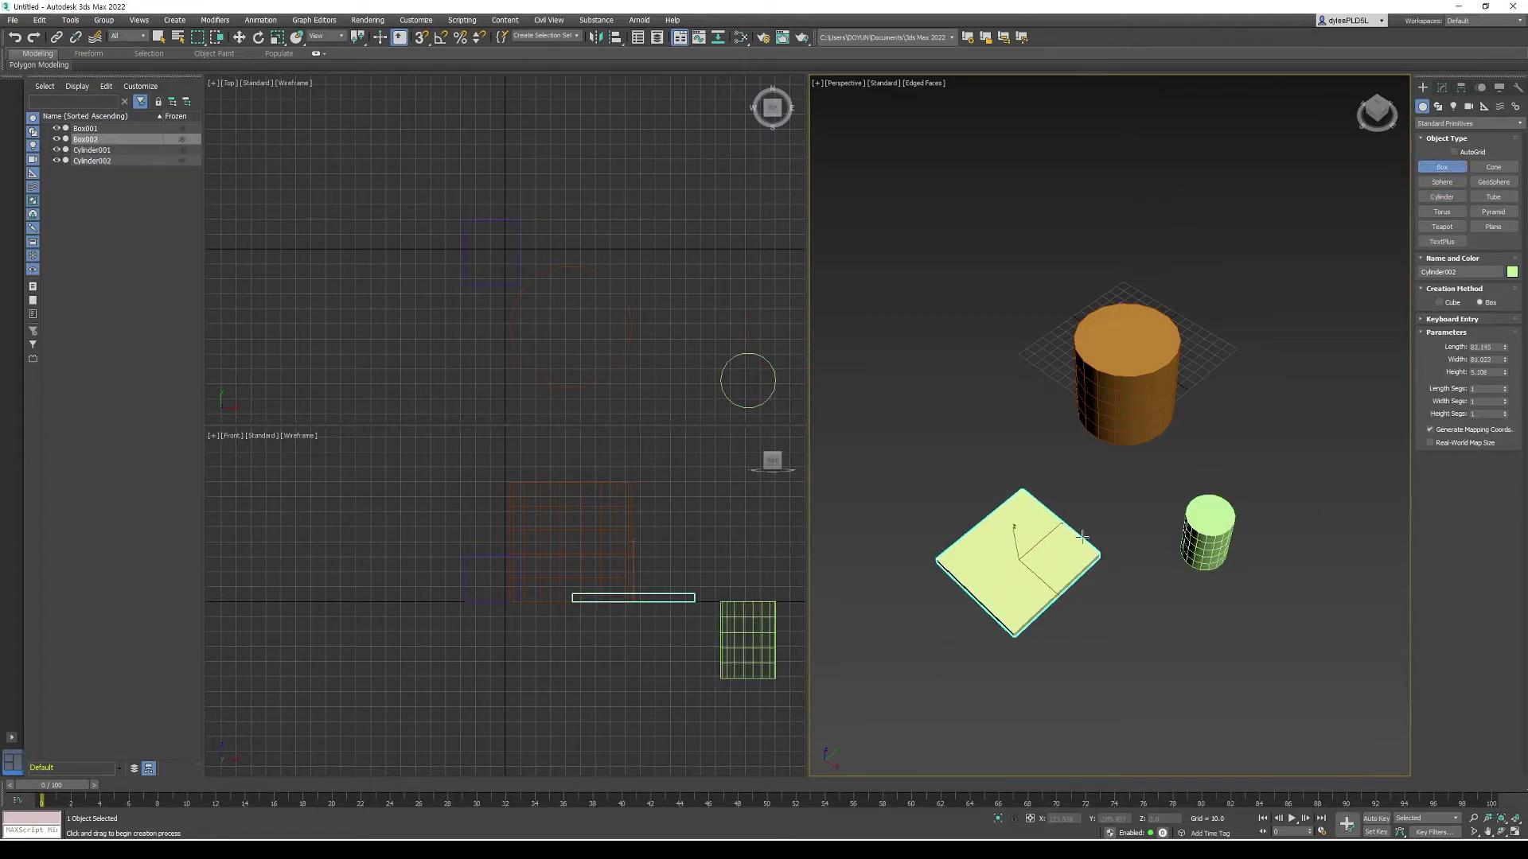
left_click(1069, 466)
middle_click_drag(1098, 634, 1127, 654)
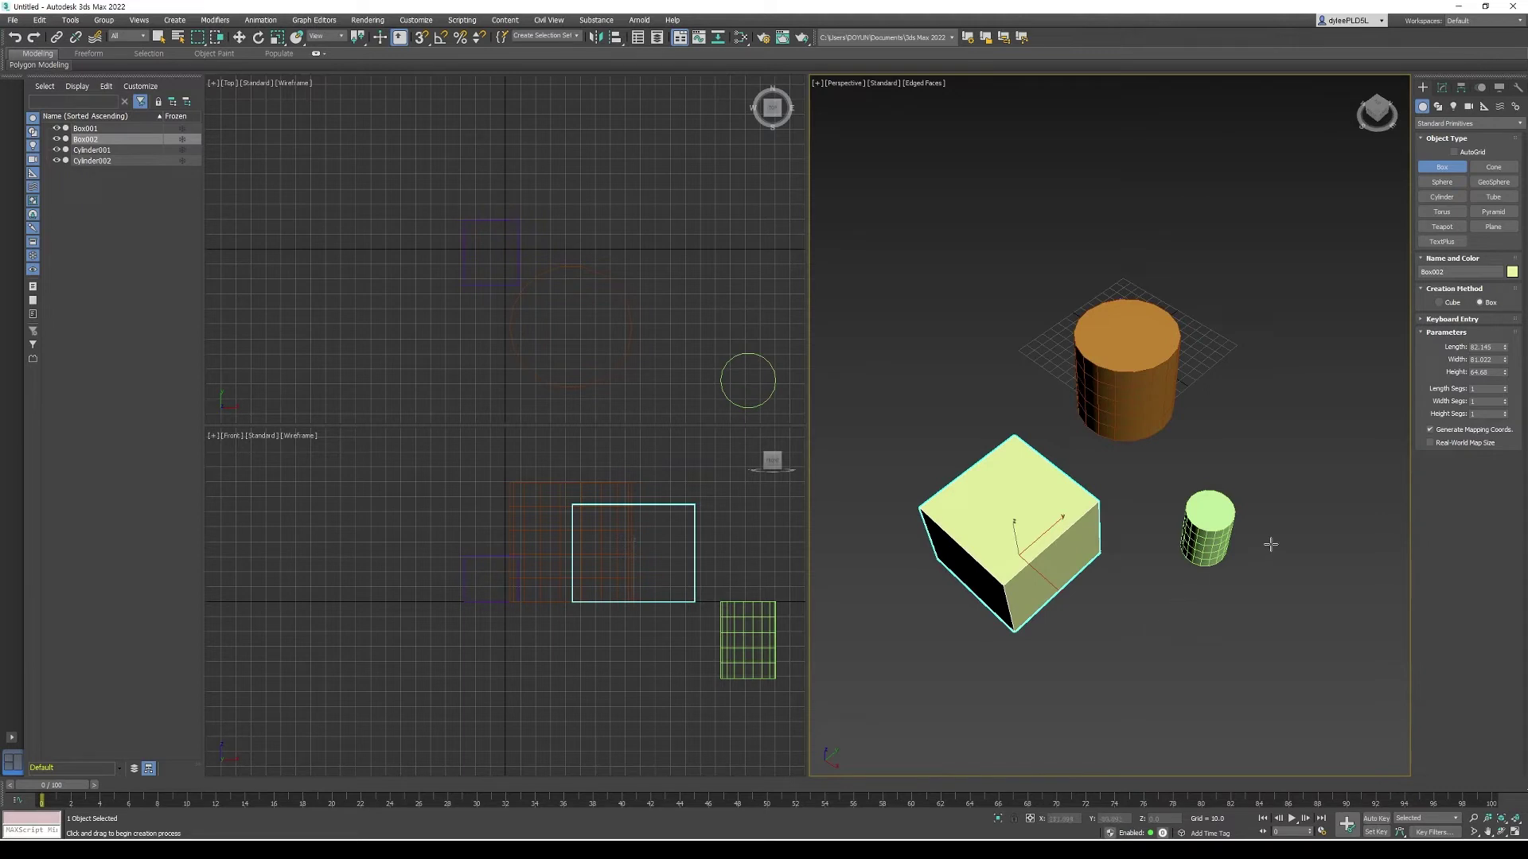
Step: Set the new box's length, width and height segments to 5 each
left_click(1505, 388)
left_click(1505, 387)
left_click(1505, 388)
left_click(1505, 388)
left_click(1505, 401)
left_click(1504, 400)
left_click(1504, 400)
left_click(1504, 401)
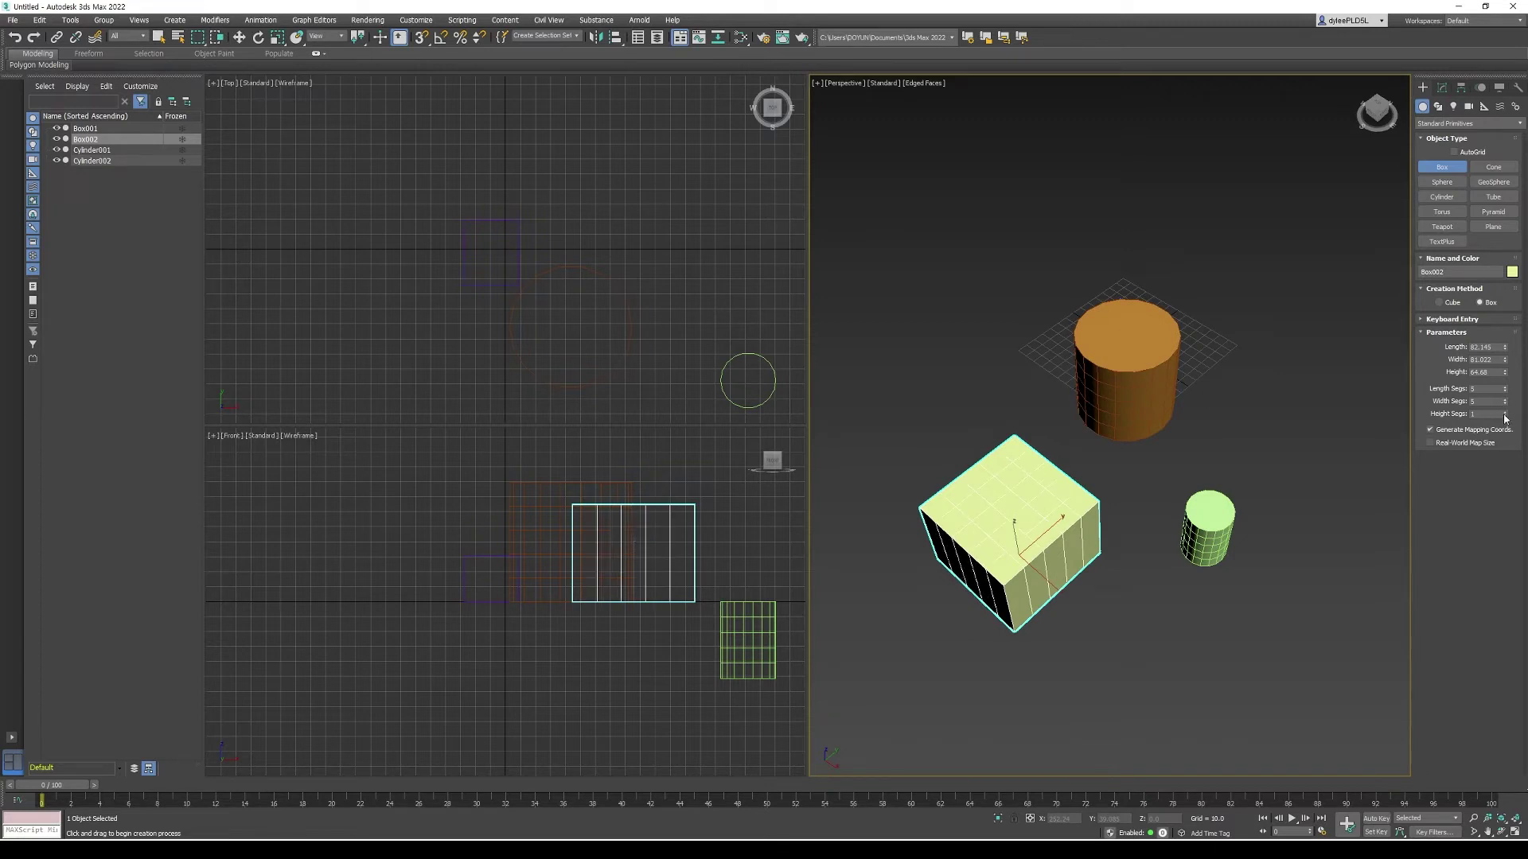
left_click(1505, 413)
left_click(1504, 413)
left_click(1505, 413)
left_click(1505, 413)
middle_click_drag(1169, 573, 1211, 517)
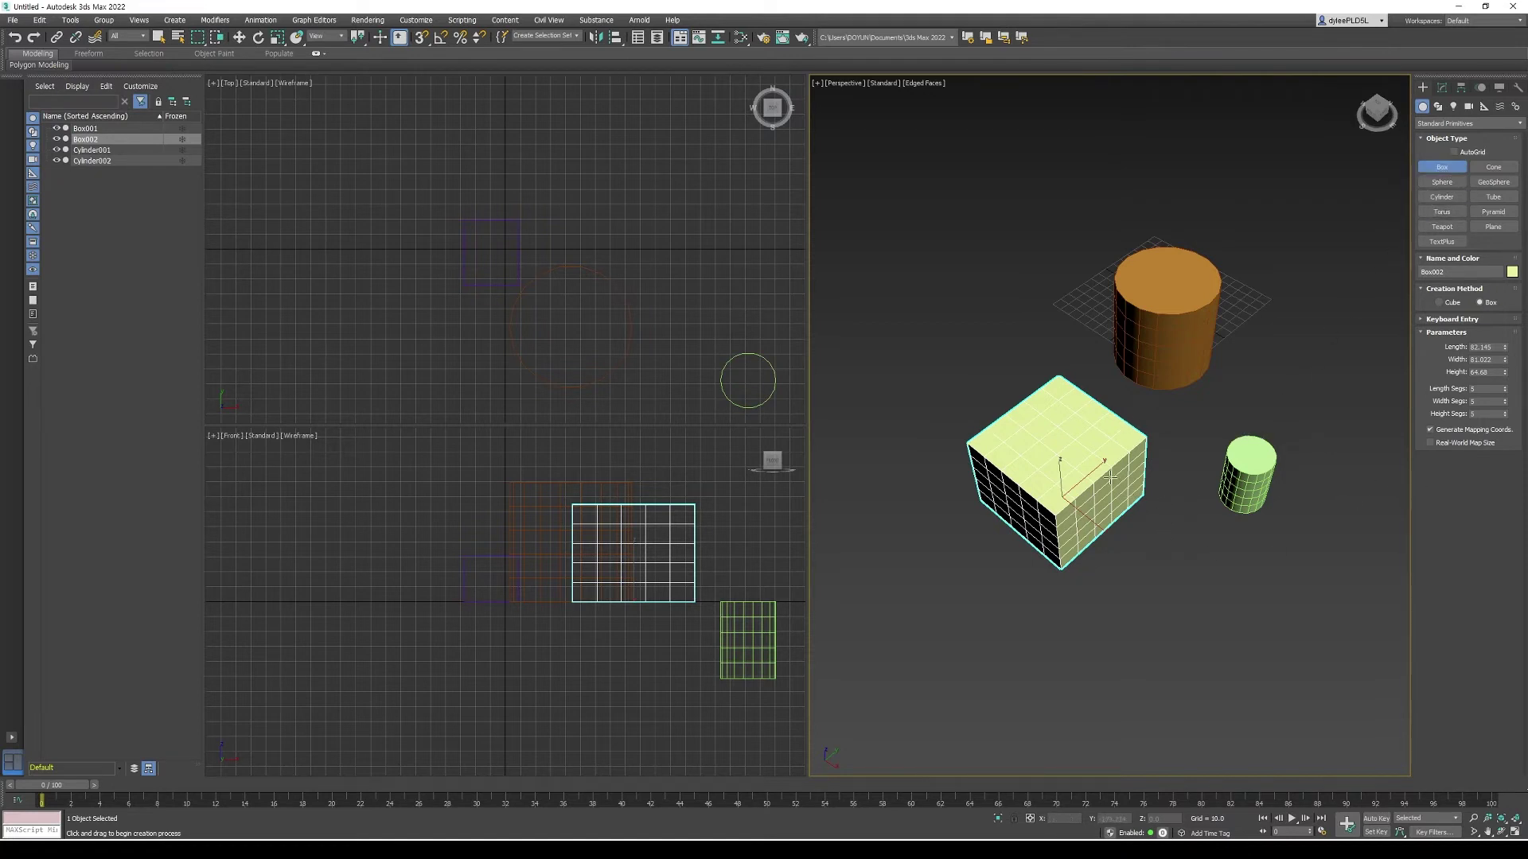
Step: Finish box creation and convert the new box to an Editable Poly
right_click(1079, 459)
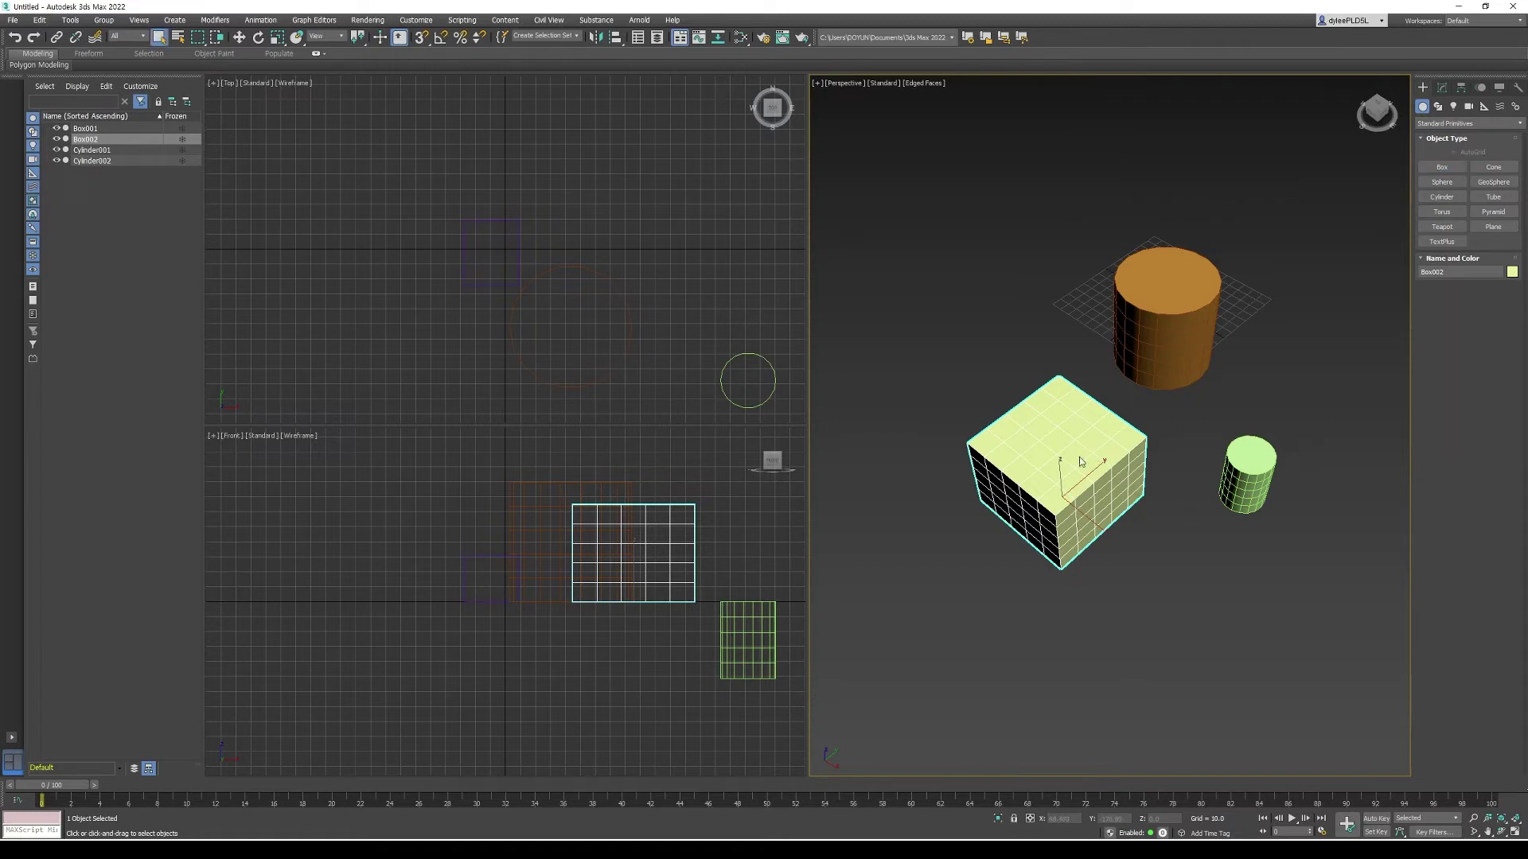
right_click(1079, 461)
mouse_move(1132, 580)
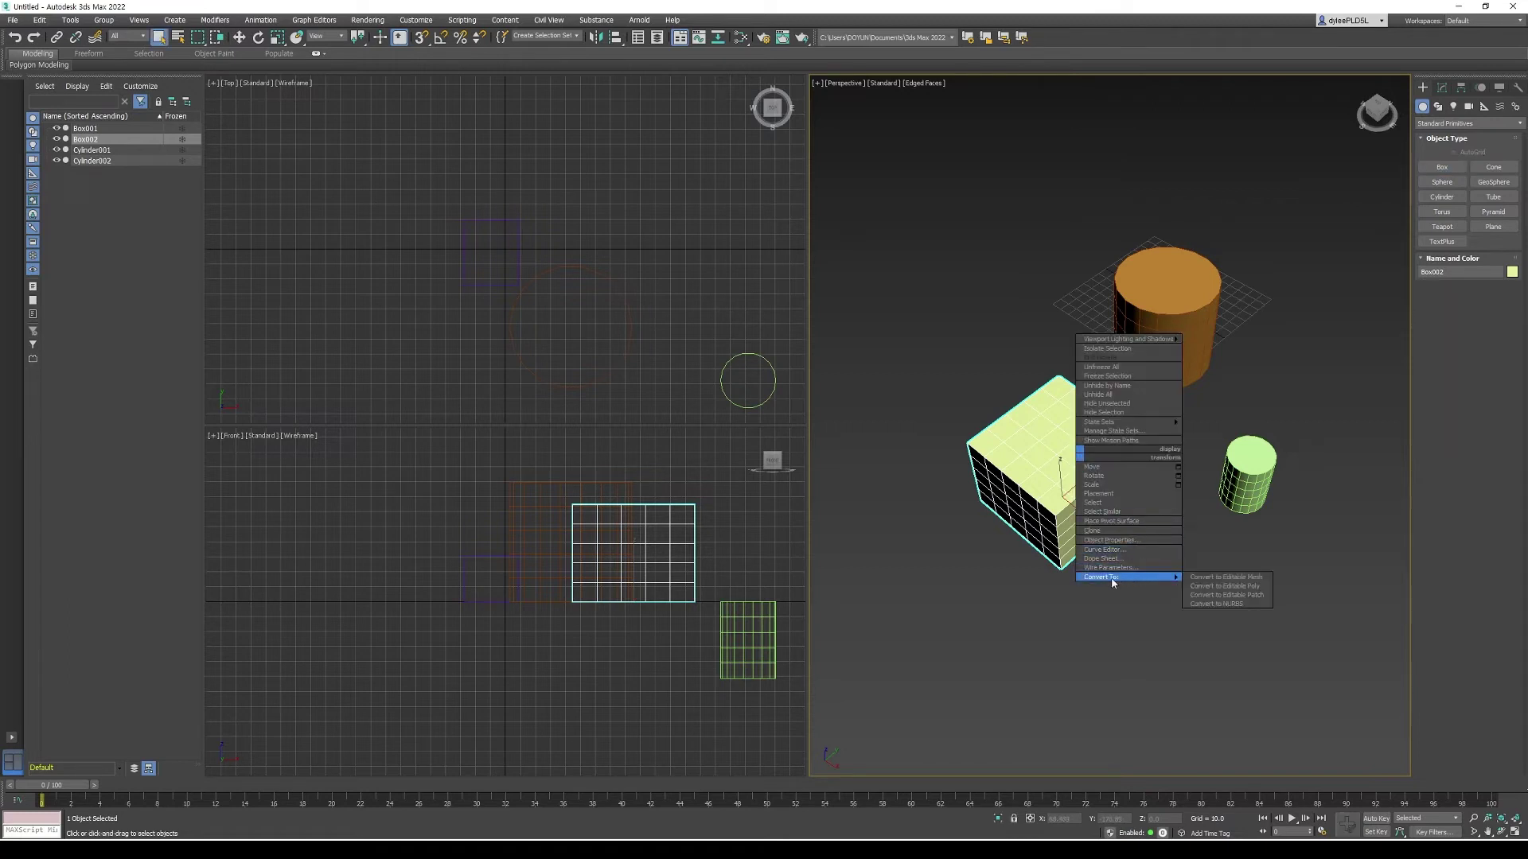
left_click(1239, 589)
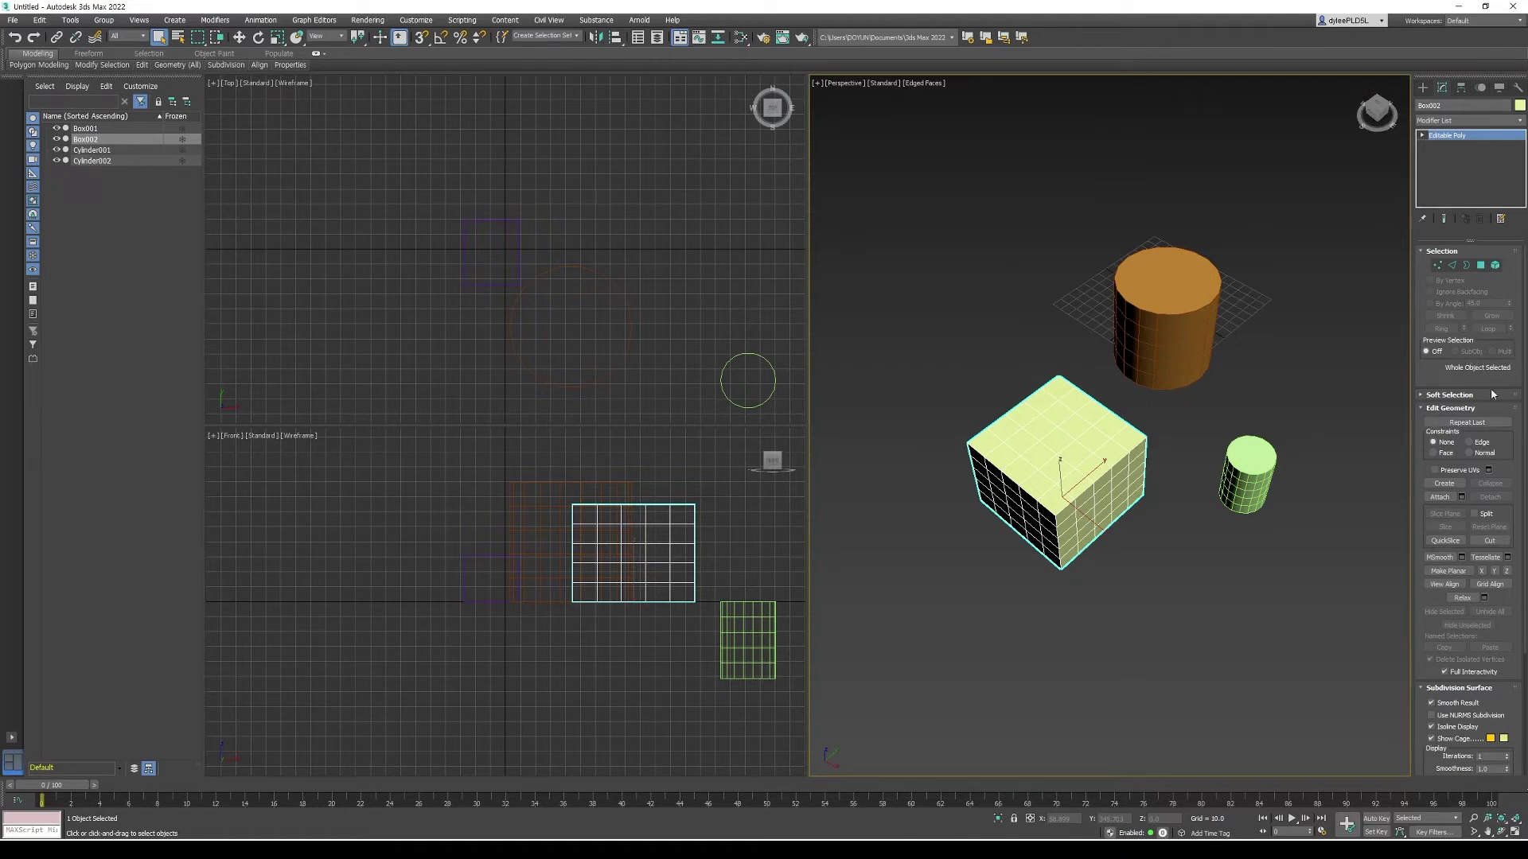
Step: Select the box's upper corner vertex nearest the small cylinder and move it slightly along the X axis
left_click(1438, 265)
left_click(1146, 439)
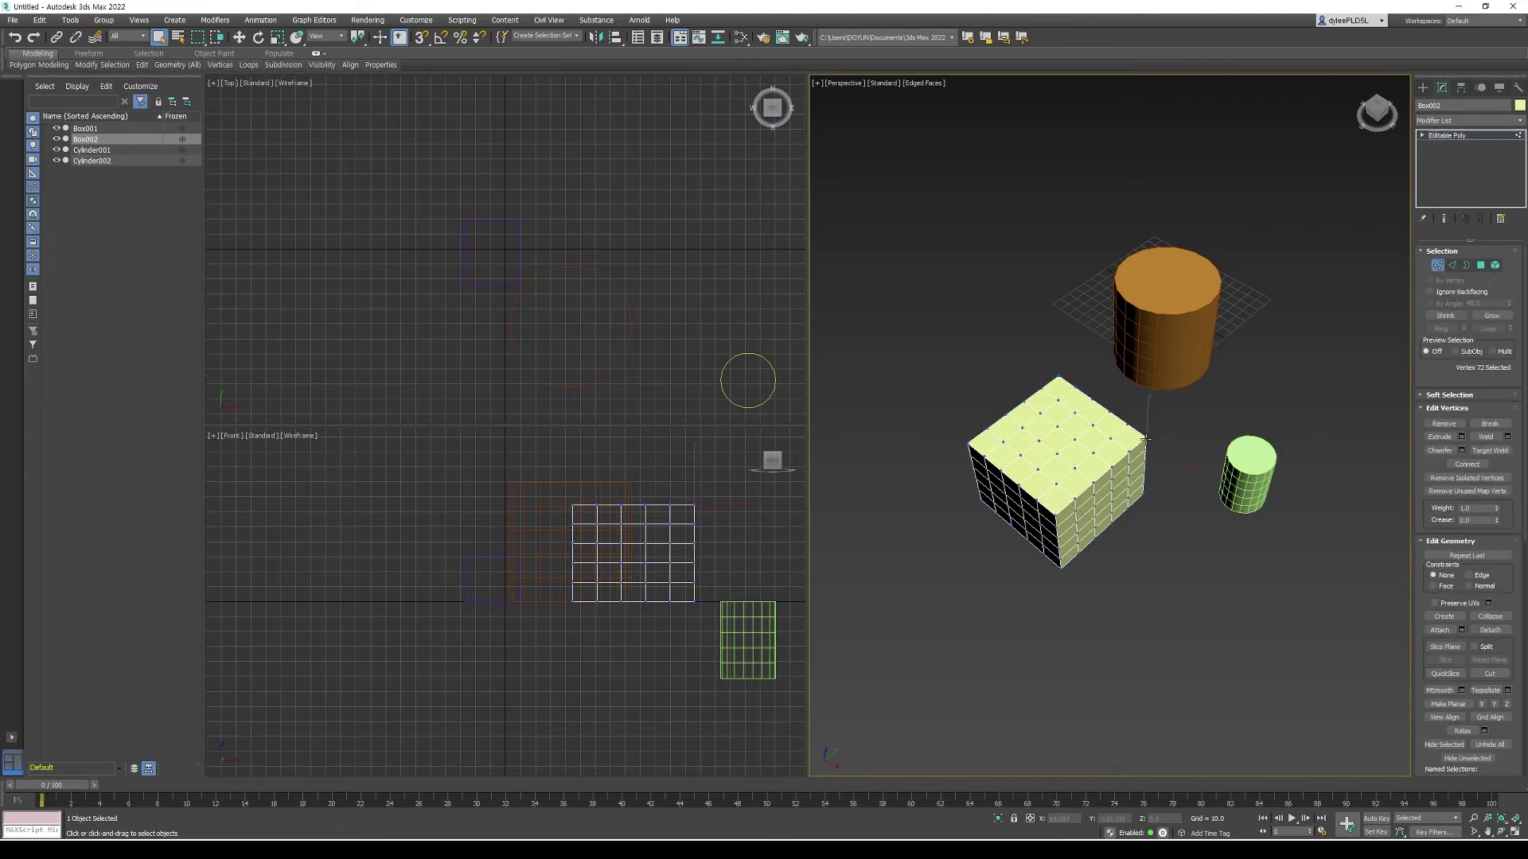
key("w")
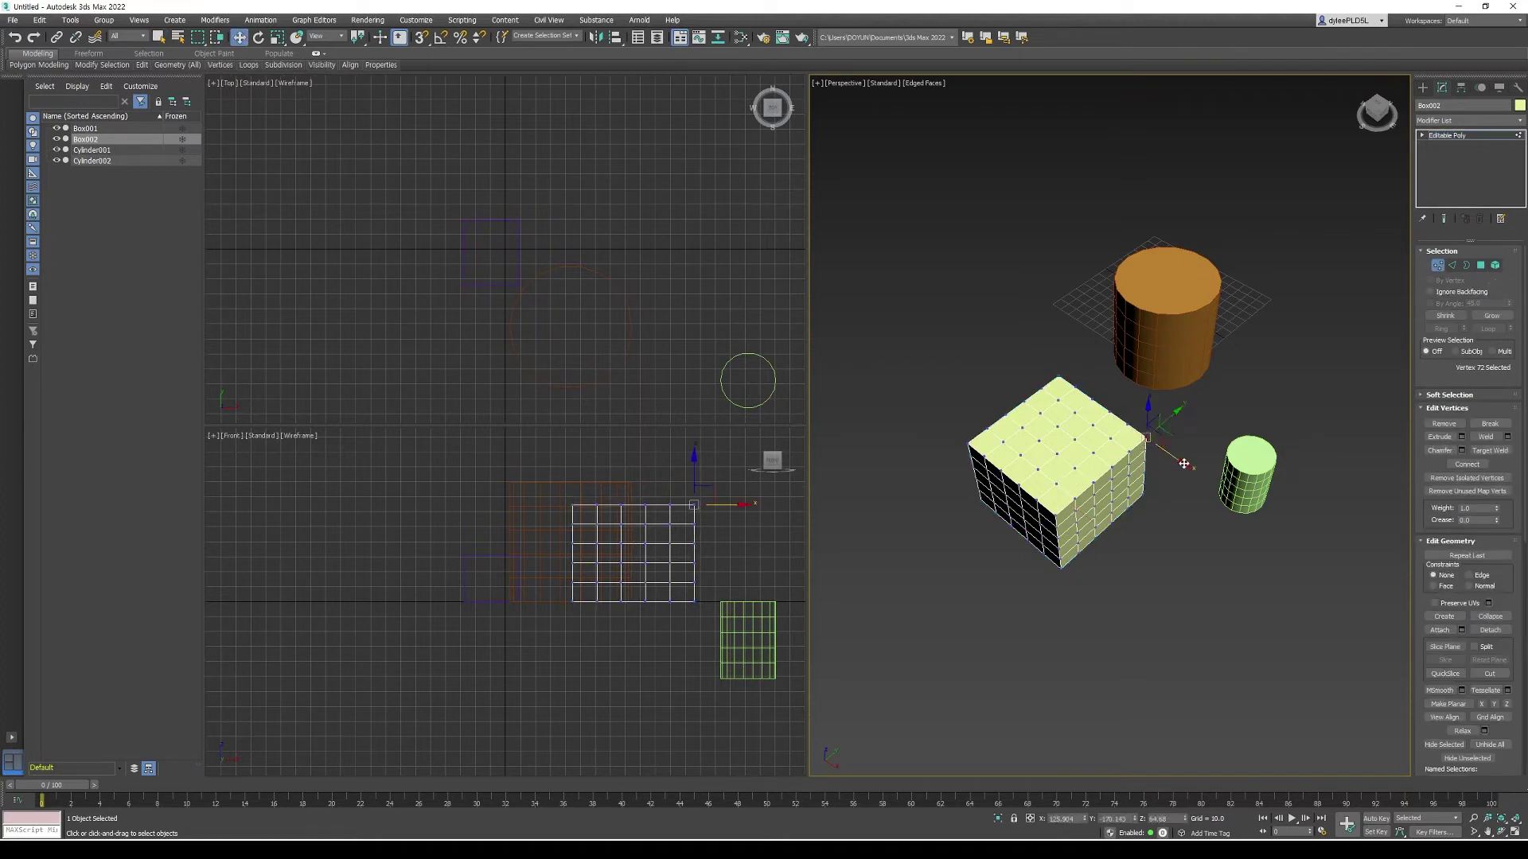
mouse_move(1184, 464)
left_mouse_down()
mouse_move(1206, 477)
mouse_move(1195, 458)
left_mouse_up()
Step: Expand the Editable Poly levels and switch among Vertex, Edge, Border and Polygon, ending on Vertex
left_click(1423, 135)
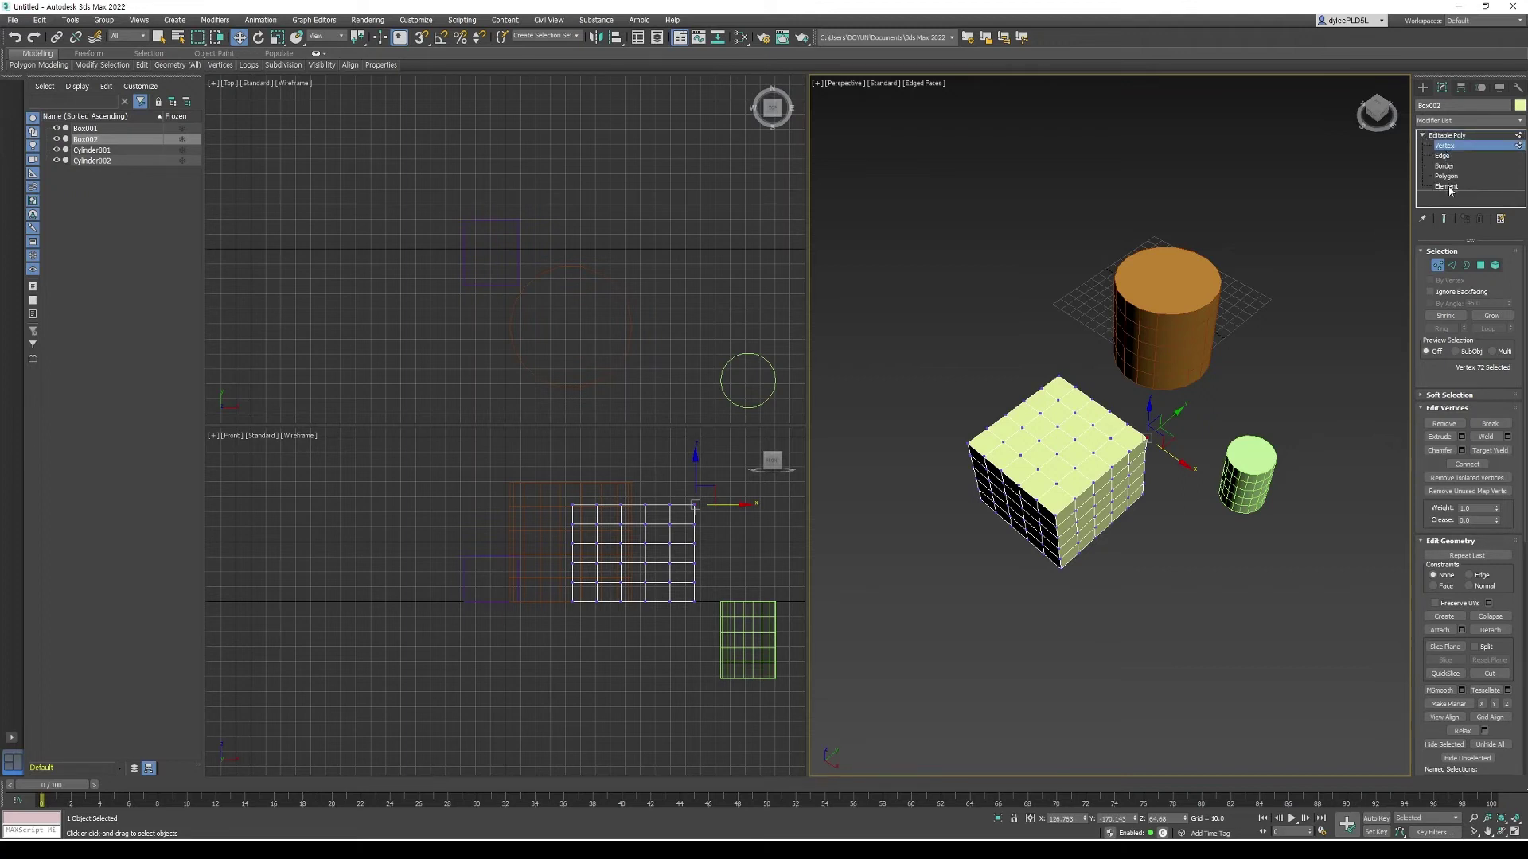
left_click(1445, 156)
left_click(1445, 166)
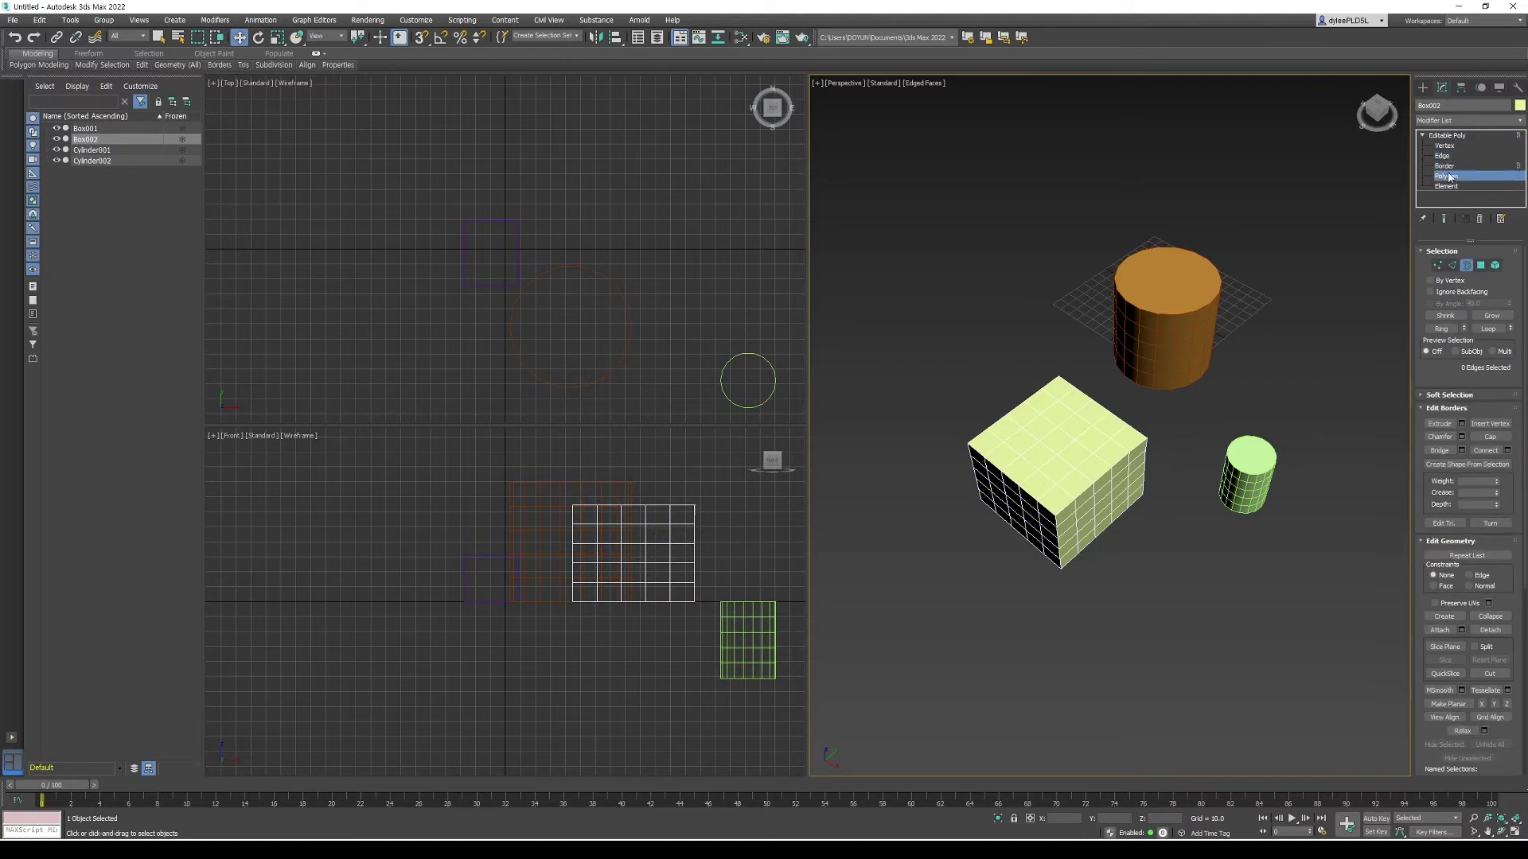
left_click(1446, 176)
left_click(1445, 146)
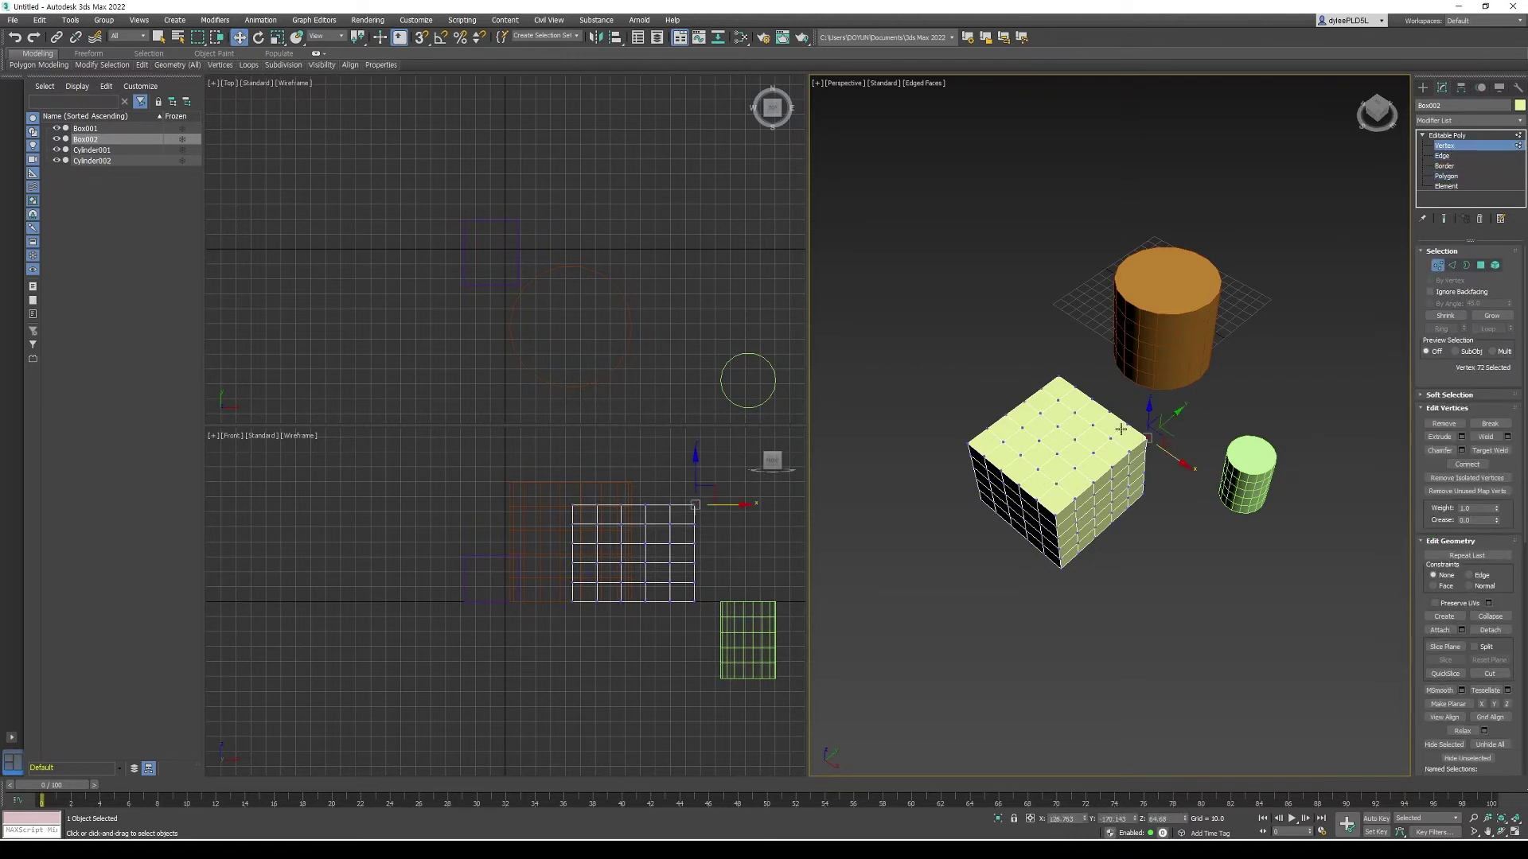
left_click(1454, 156)
left_click(1454, 147)
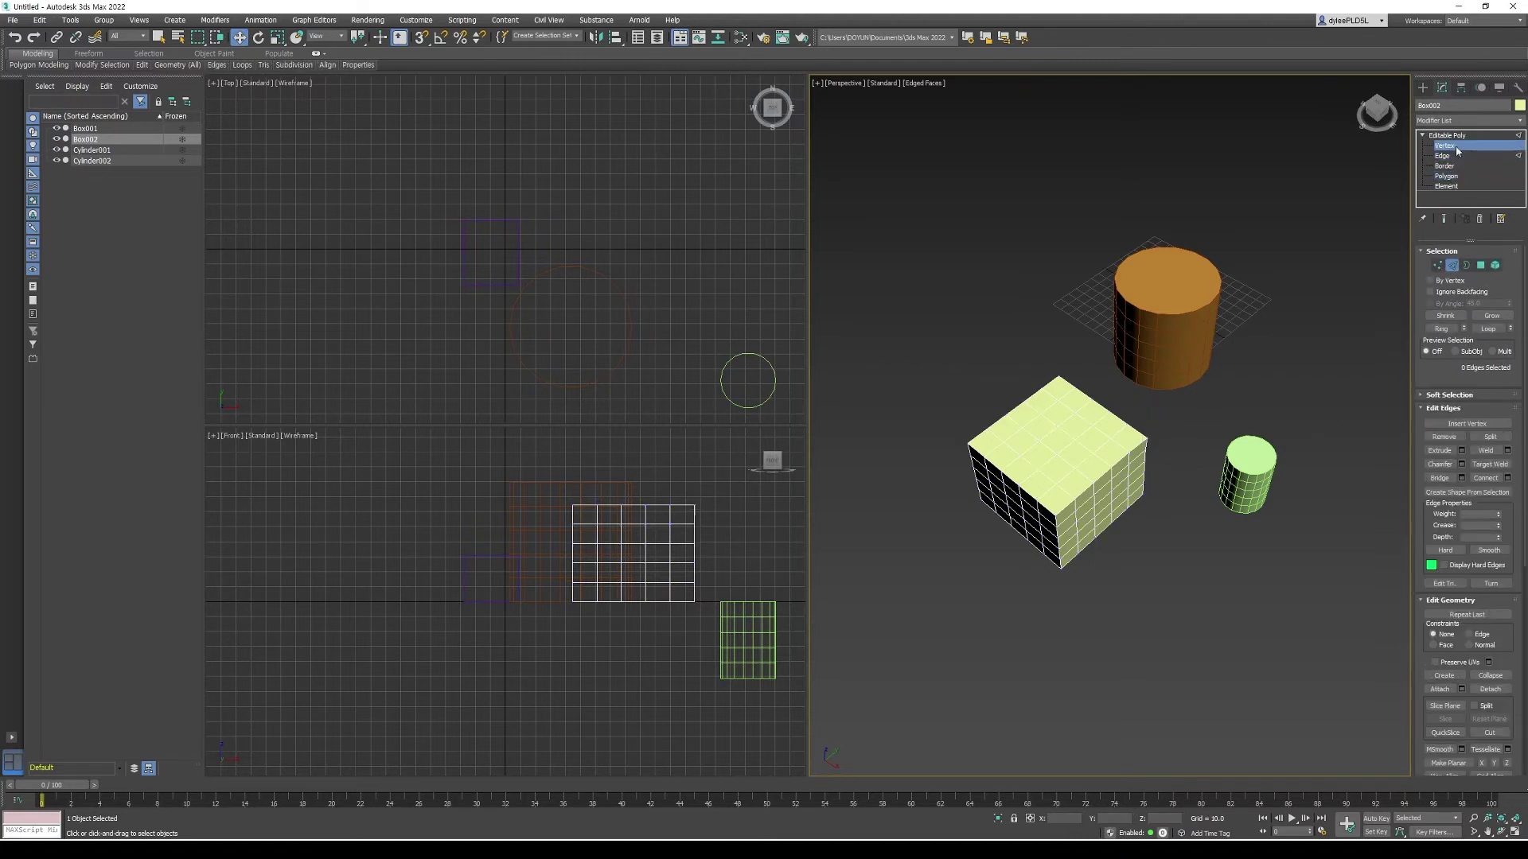
left_click(1444, 156)
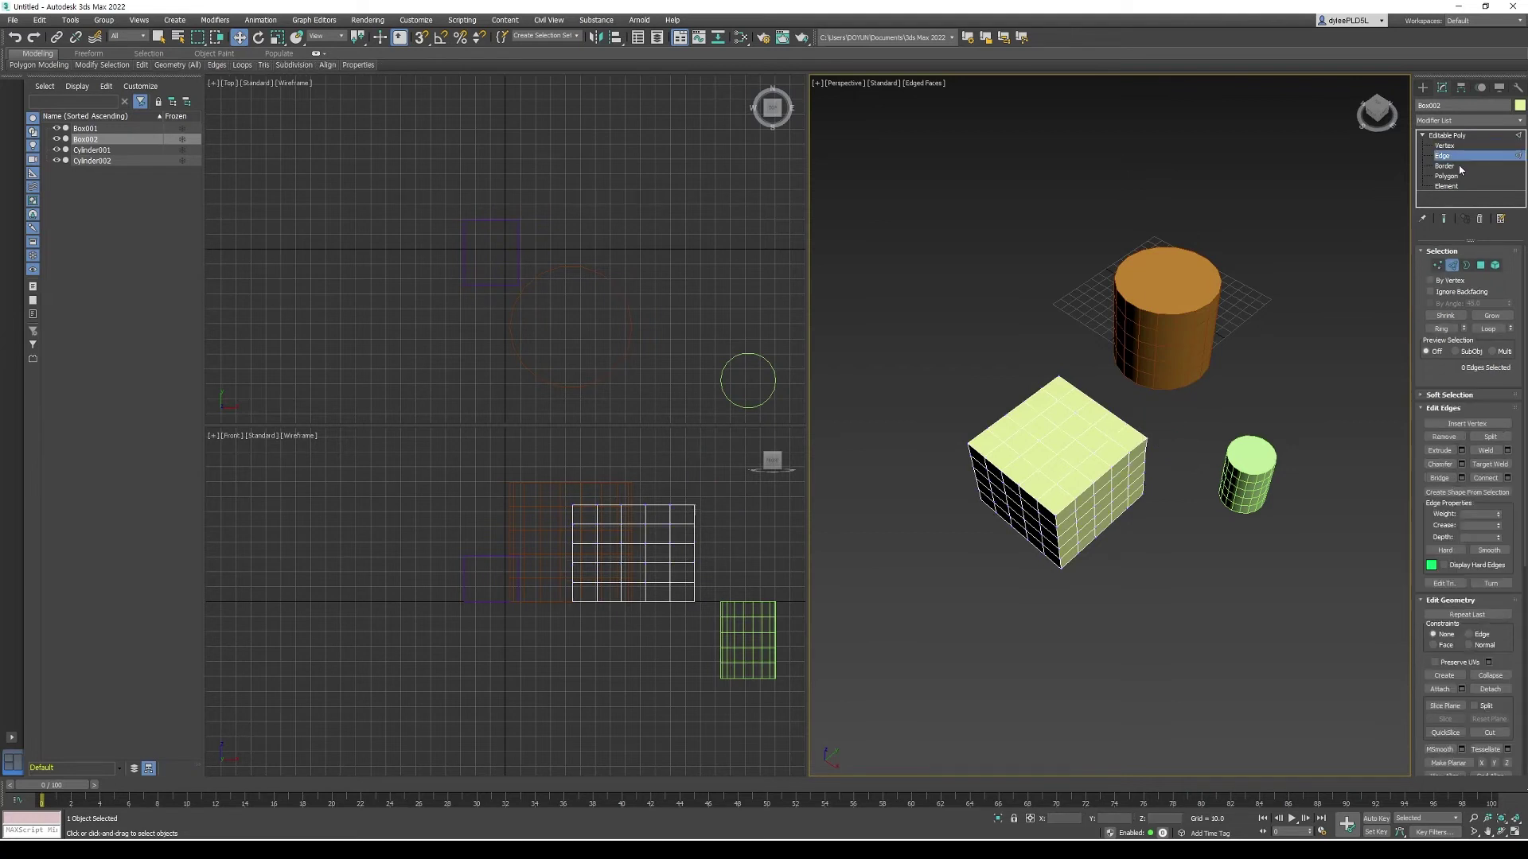
left_click(1444, 166)
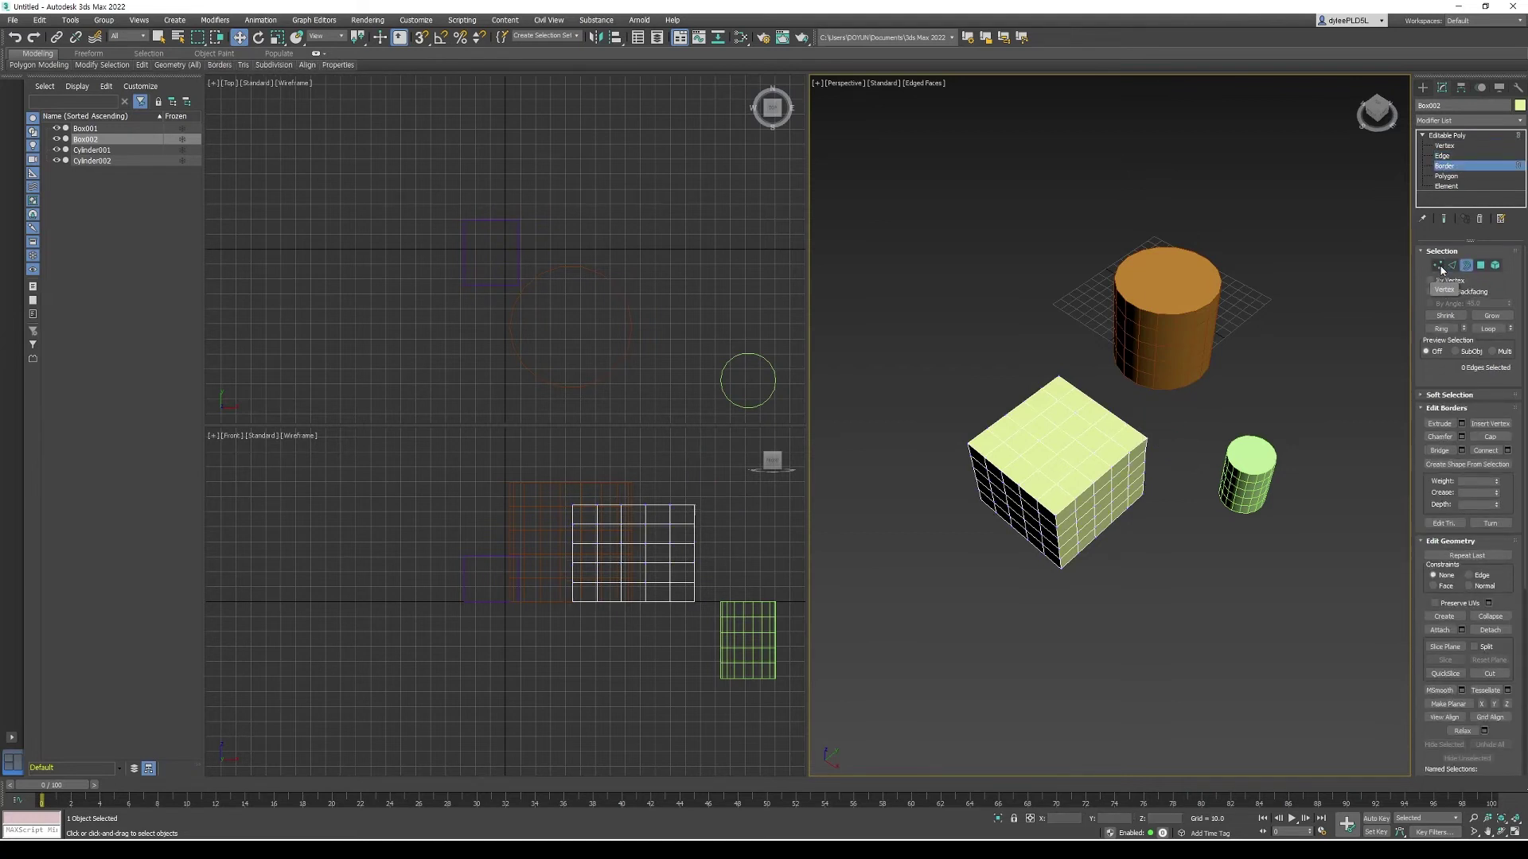
left_click(1437, 265)
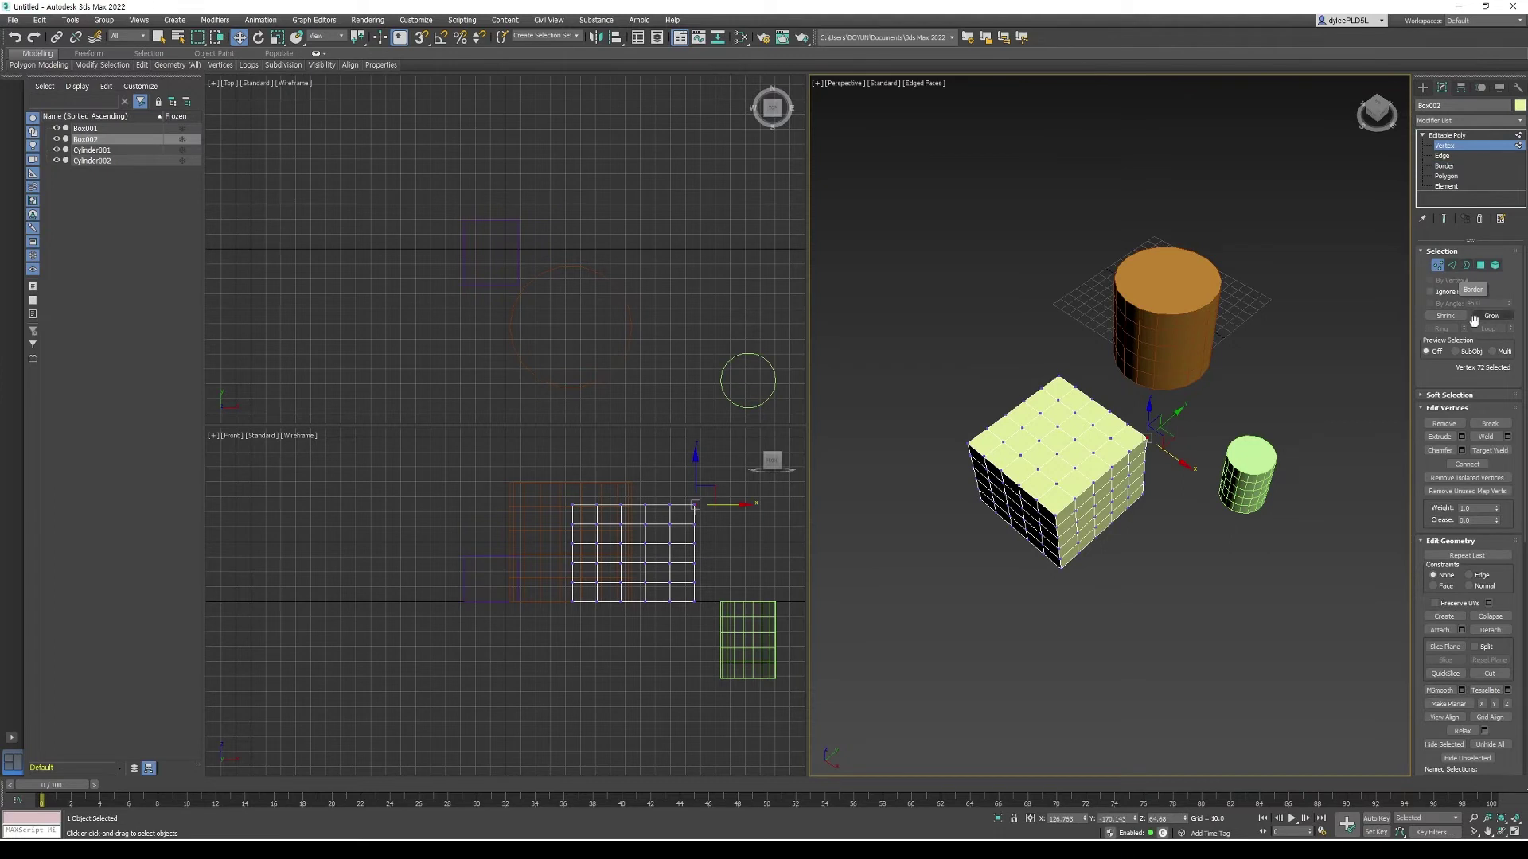
Step: Cycle repeatedly through all five sub-object levels from Vertex to Element, and return to Vertex level
key("1")
key("2")
key("3")
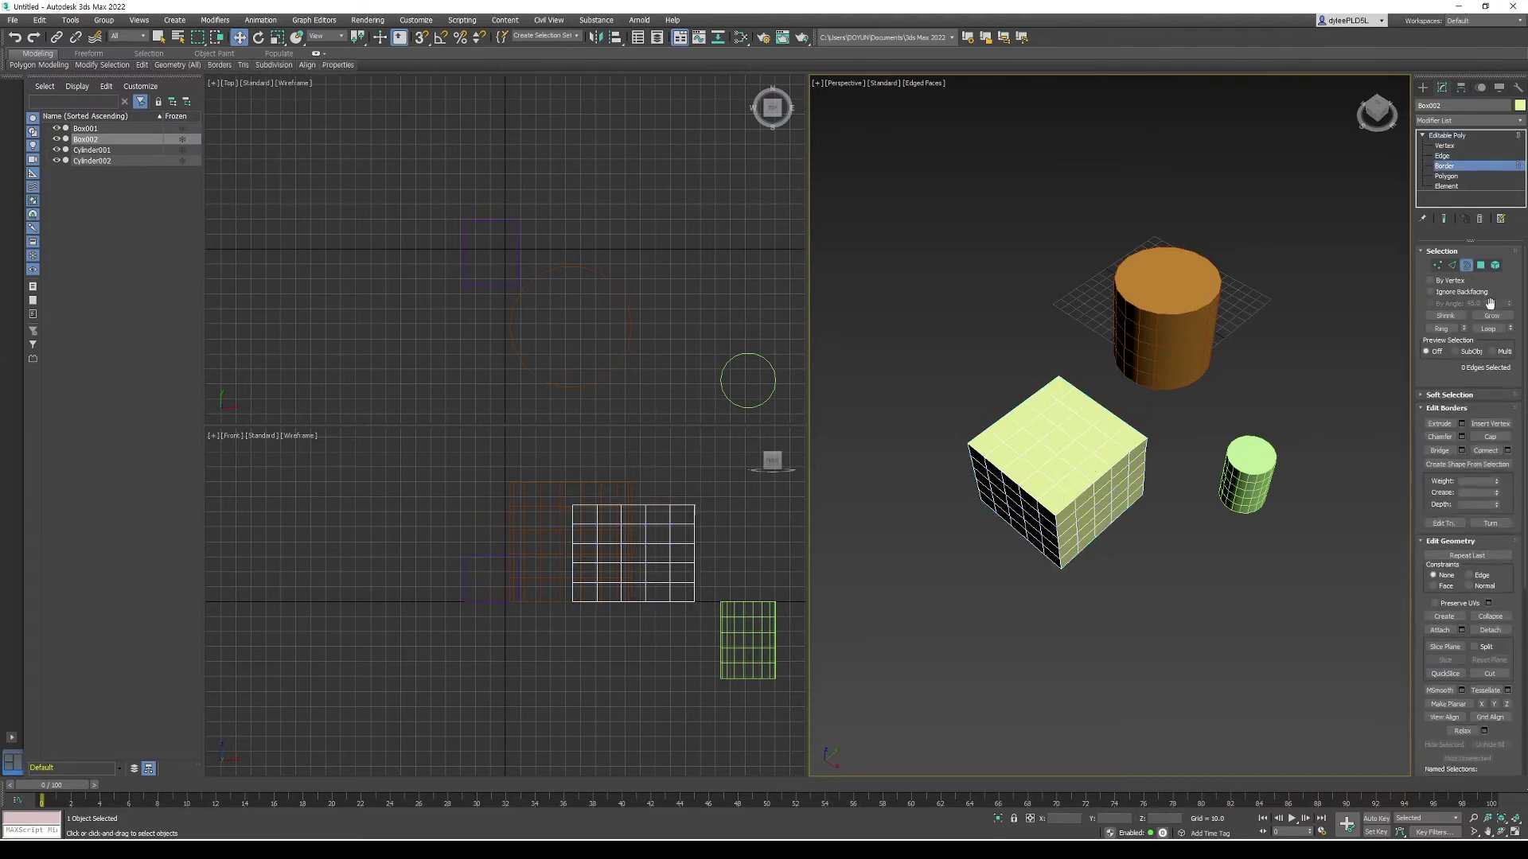
key("4")
key("5")
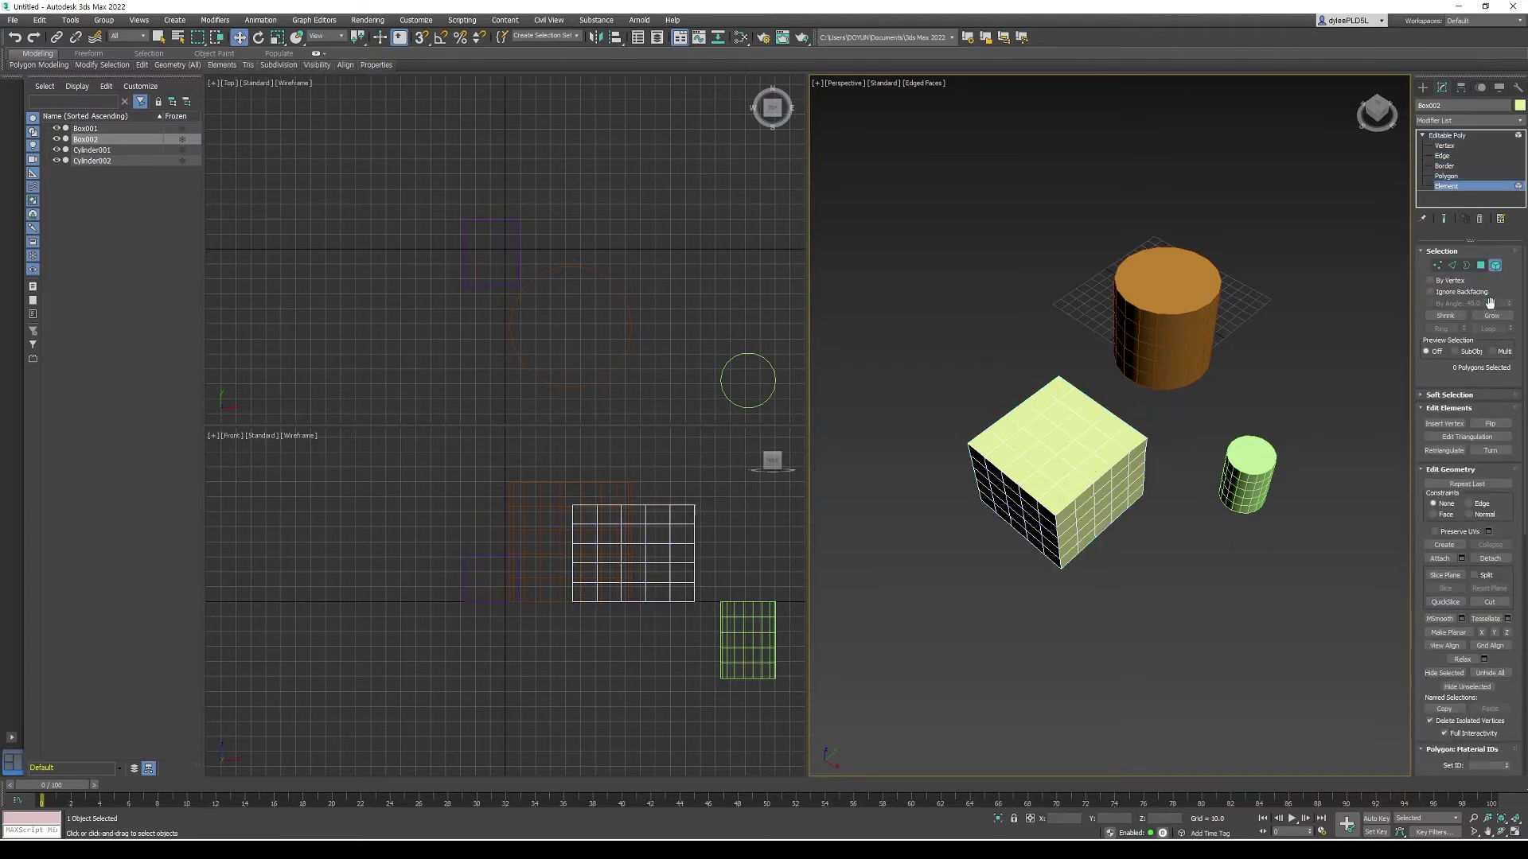
key("1")
key("2")
key("3")
key("4")
key("4")
key("3")
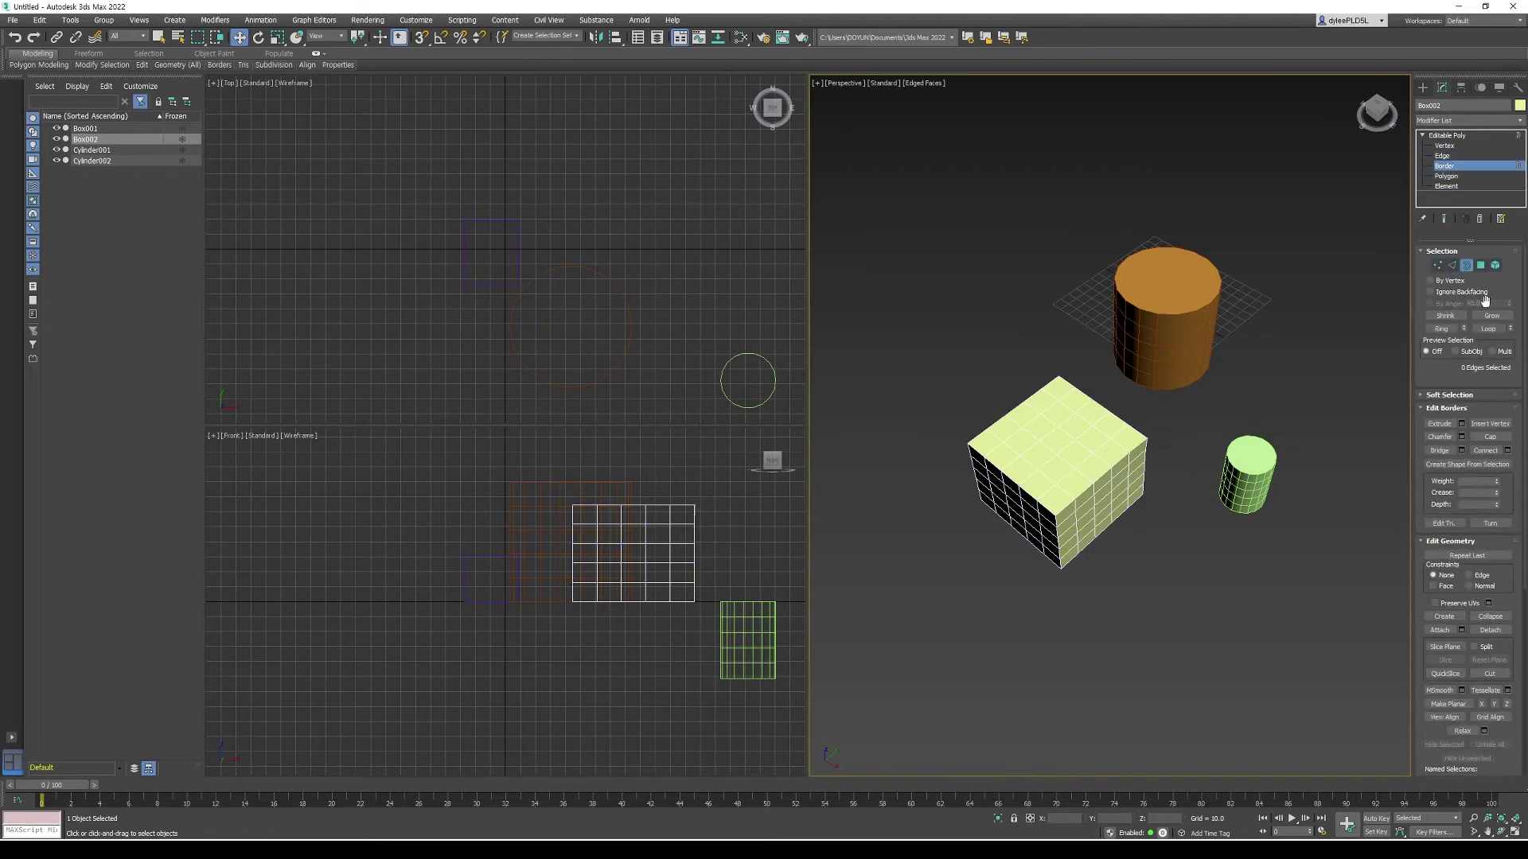
key("4")
key("4")
key("5")
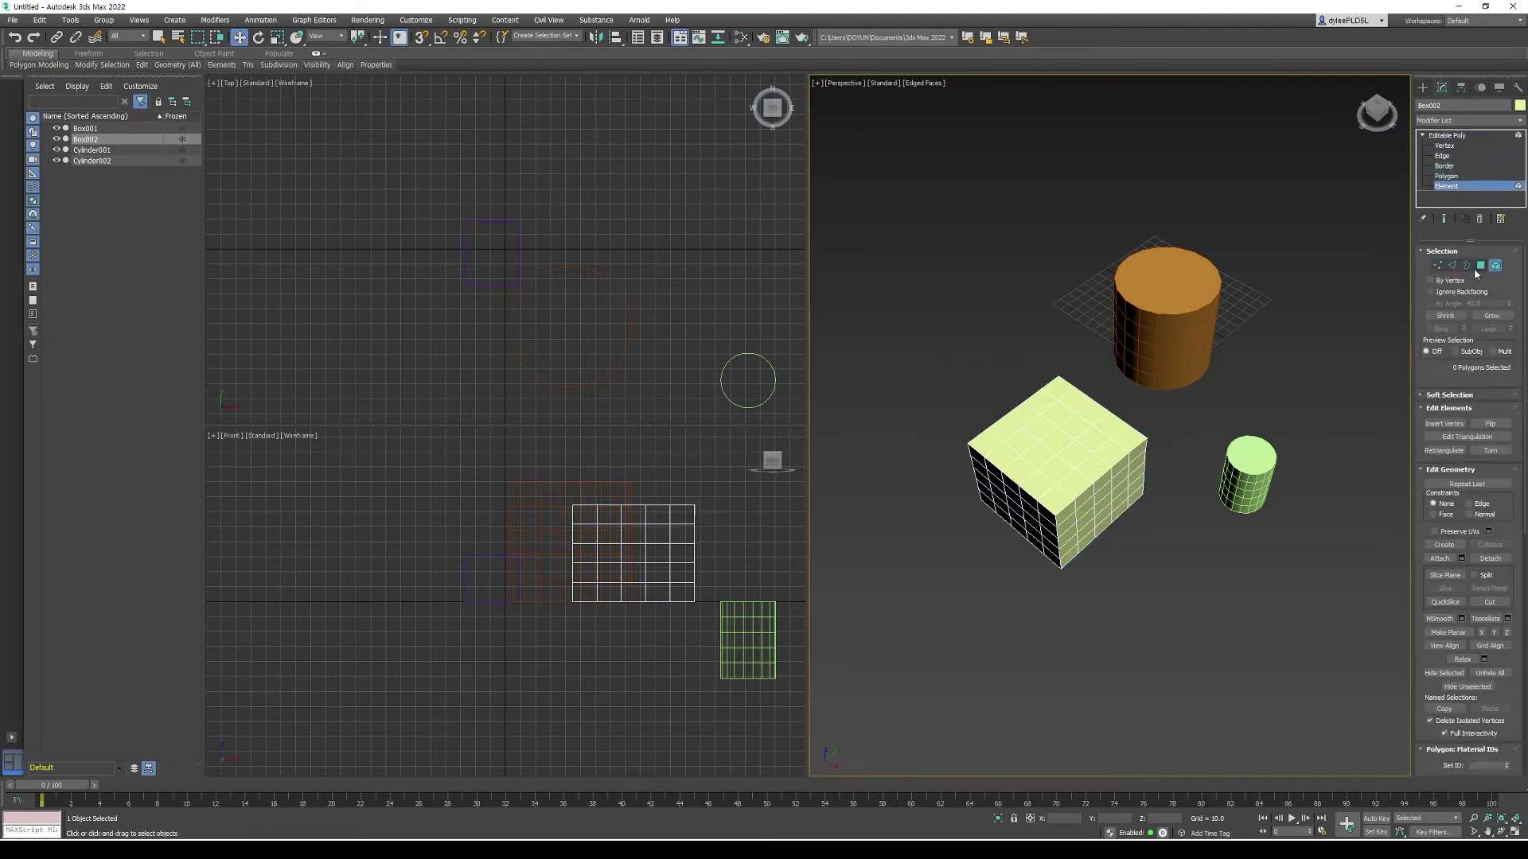
left_click(1437, 266)
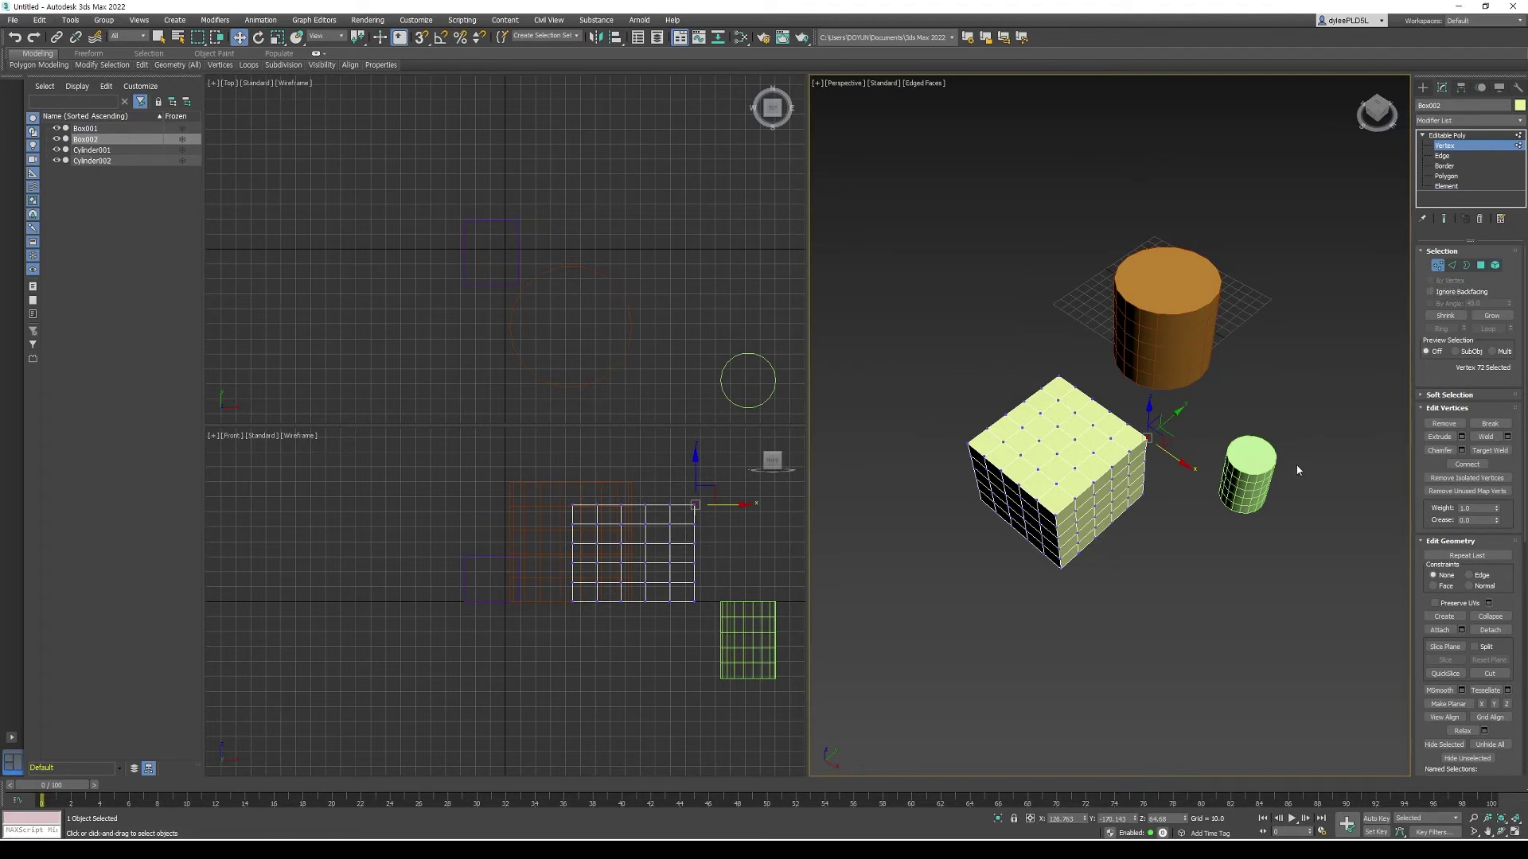
Step: Switch through the Rotate and Scale tools, change the tall viewport to Top view, and activate the Select tool
key("e")
key("r")
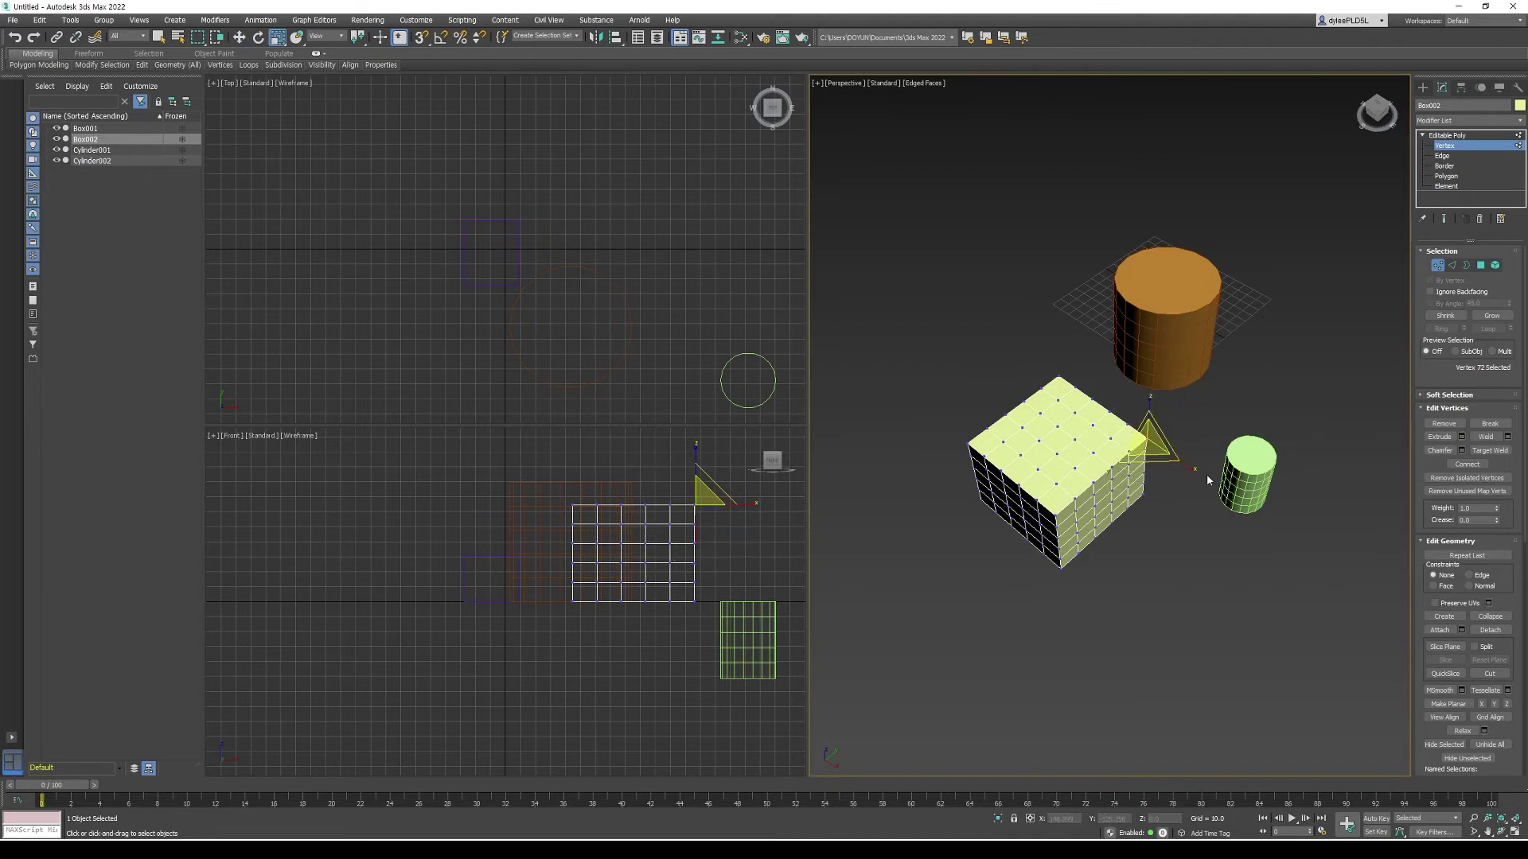
key("t")
key("q")
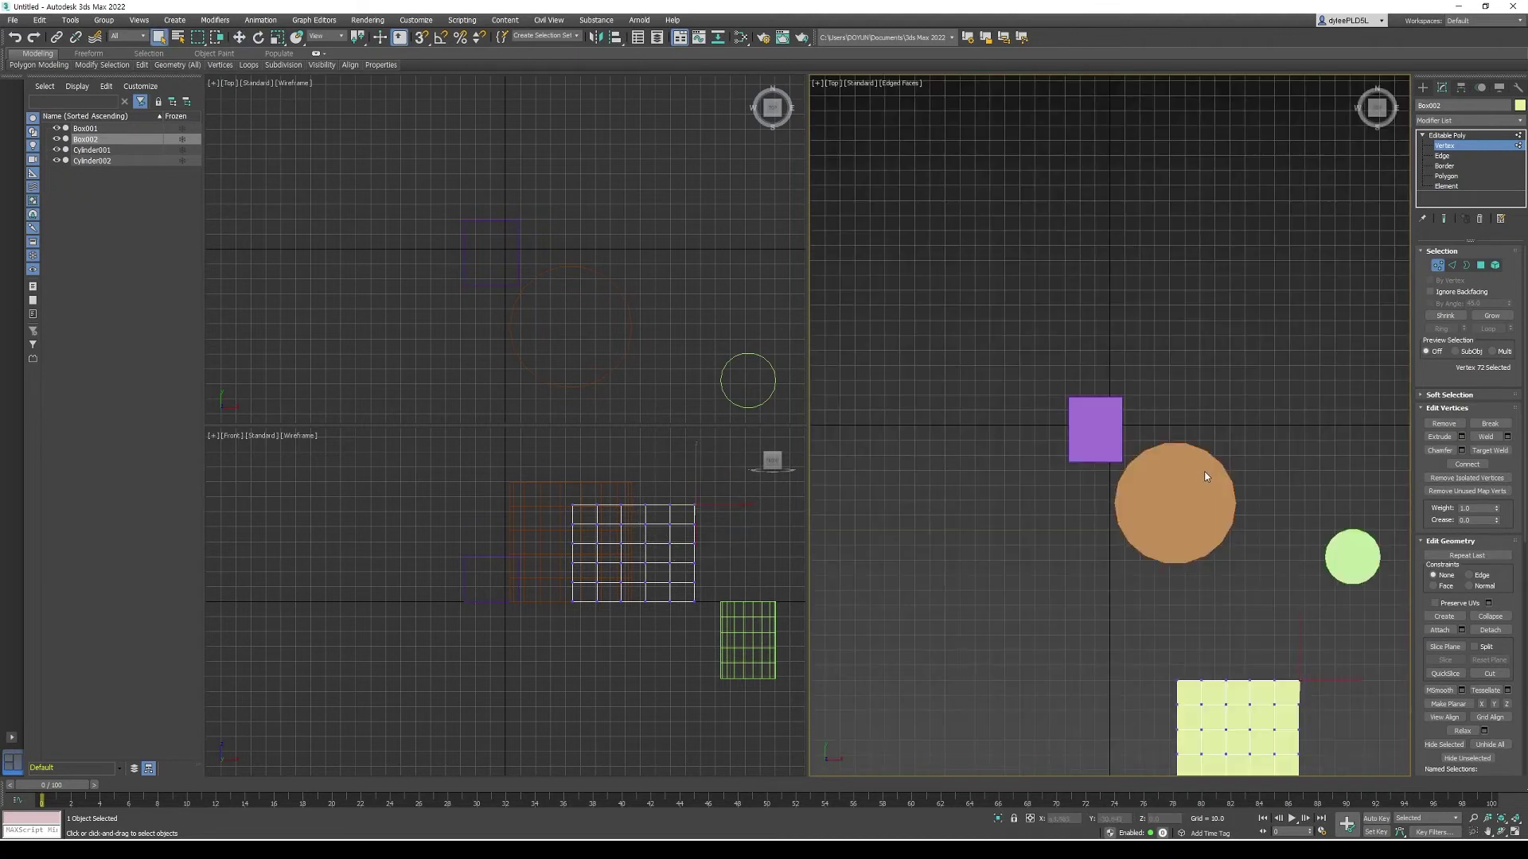
Step: Change the tall Top viewport to Perspective view, frame the gridded box, and activate the Select tool
key("r")
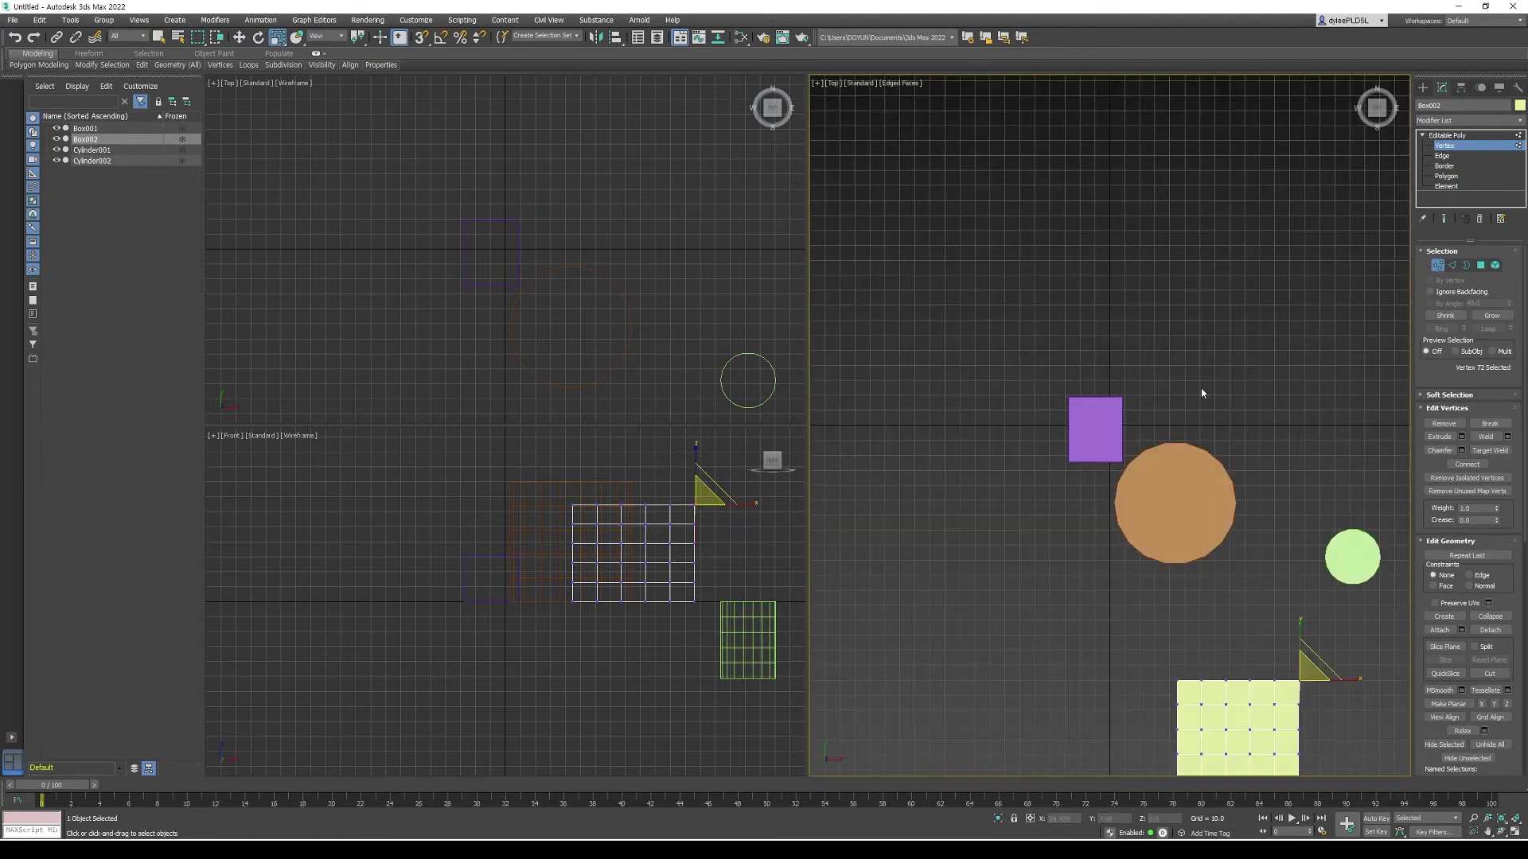
left_click(832, 84)
left_click(867, 125)
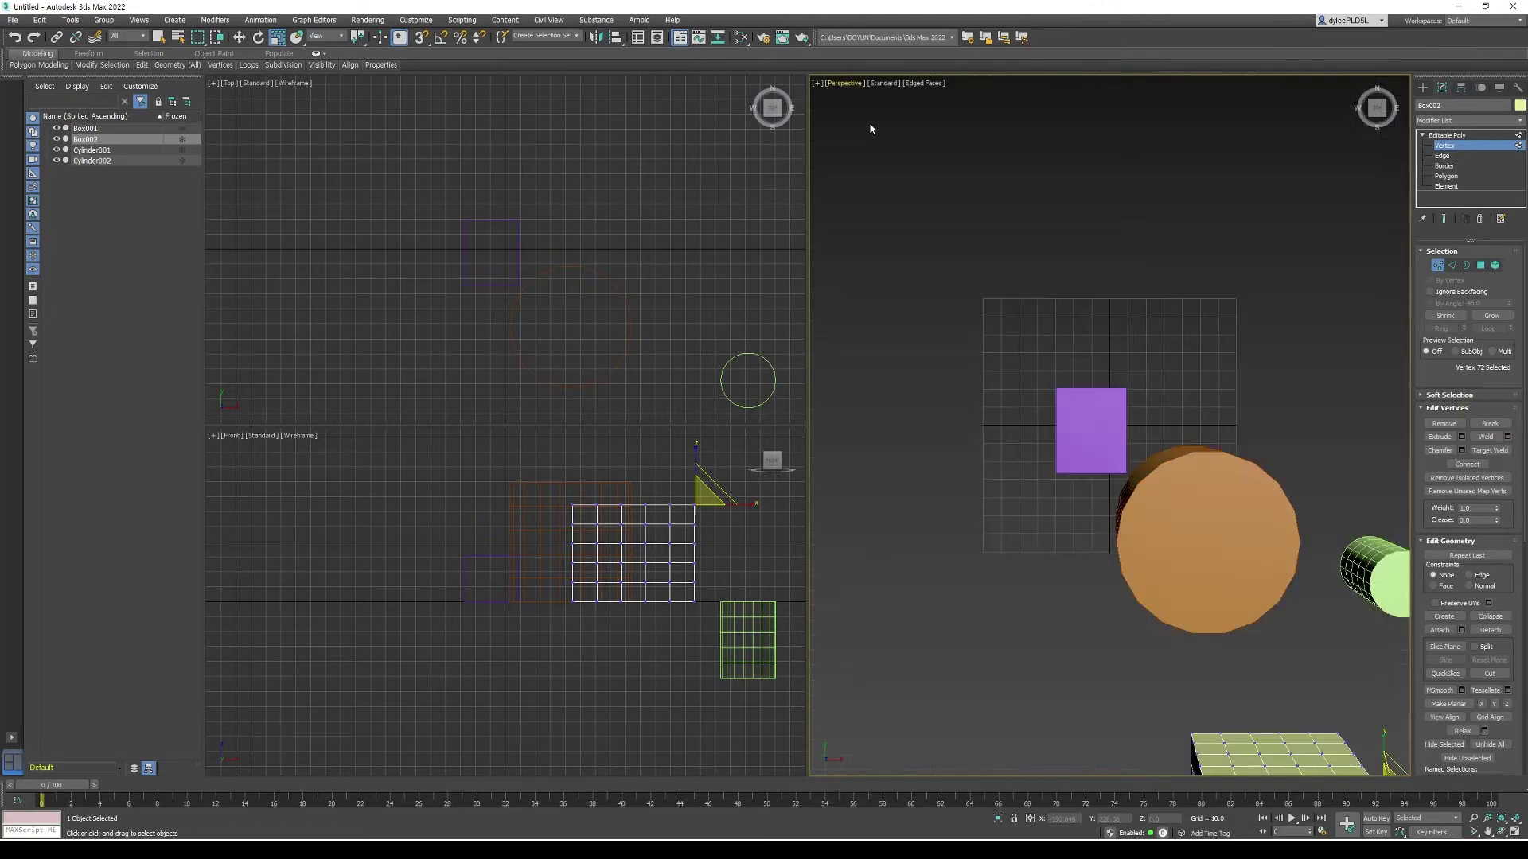
middle_click_drag(1303, 631, 1169, 494)
middle_click_drag(1338, 593, 1287, 590)
key("q")
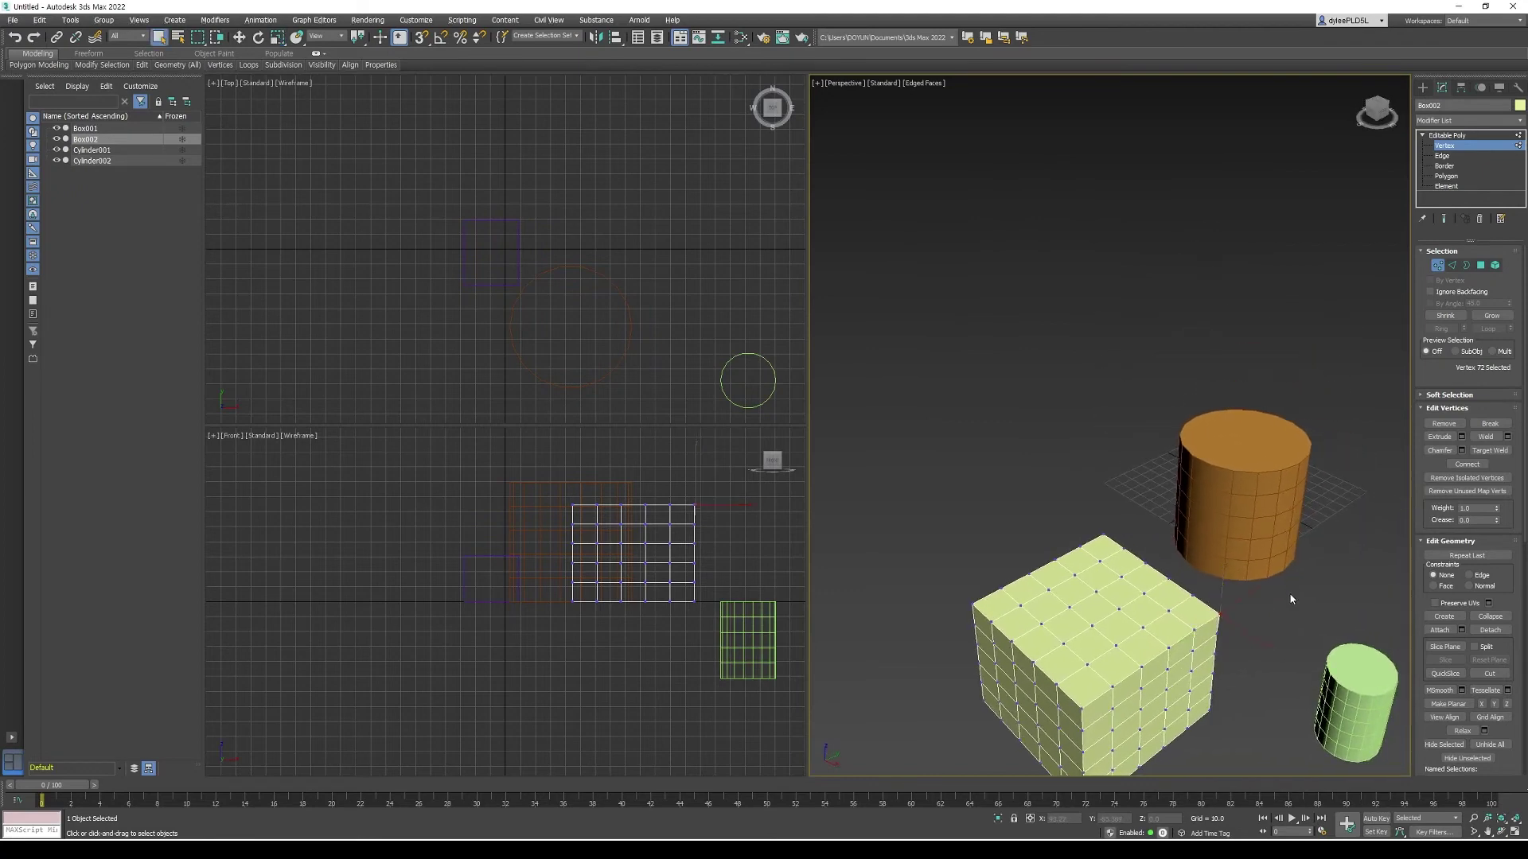
Step: Try moving the box's selected upper corner vertex, and undo the move
key("w")
left_click_drag(1261, 650, 1252, 595)
key("ctrl+z")
Step: Move the box's selected upper corner vertex outward toward the large orange cylinder with the Move tool
key("r")
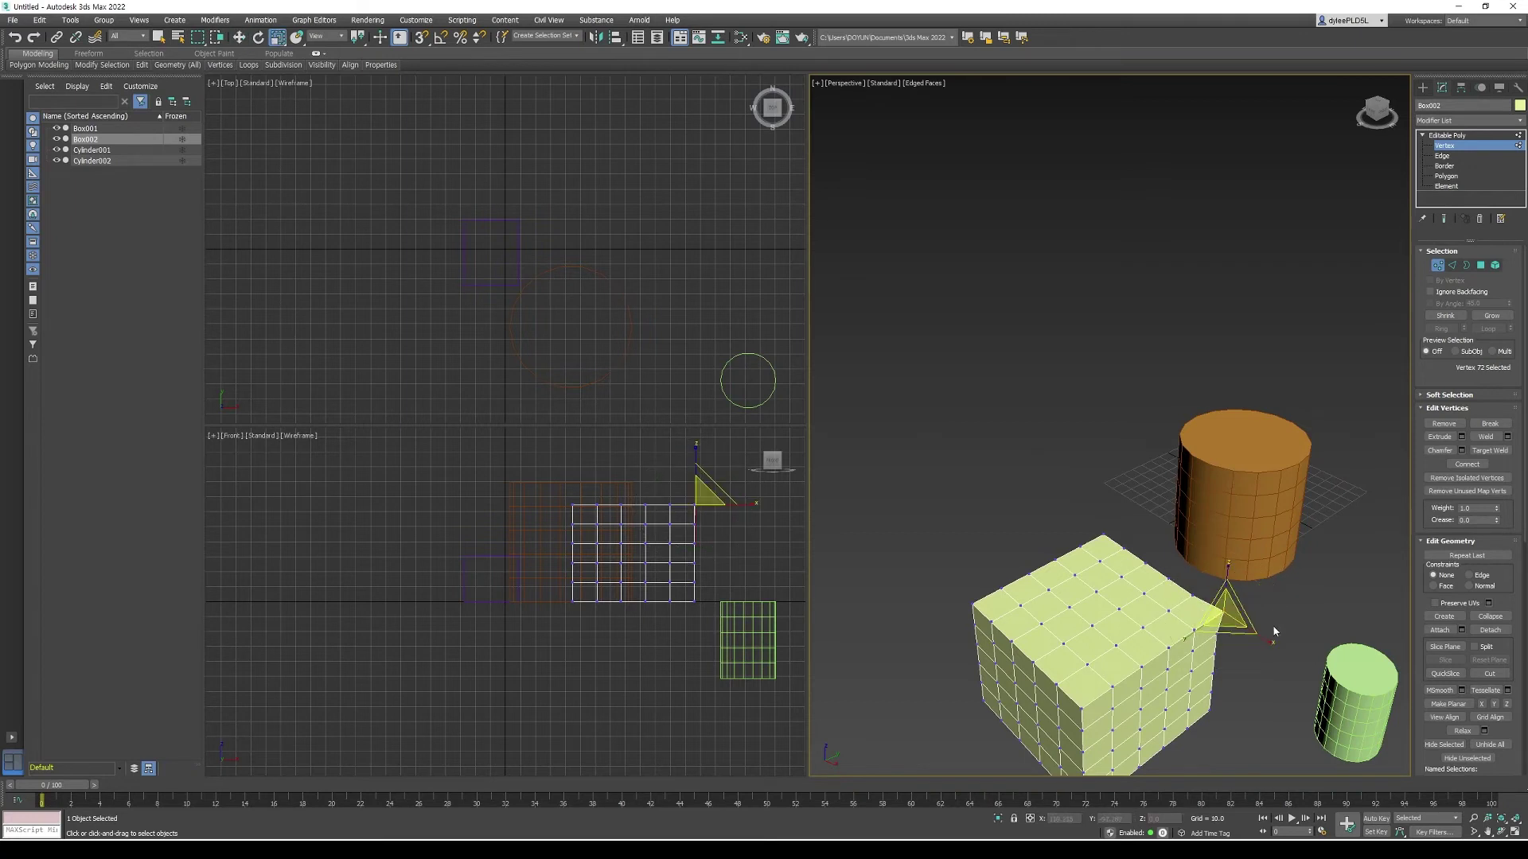
middle_click_drag(1305, 592, 1271, 599)
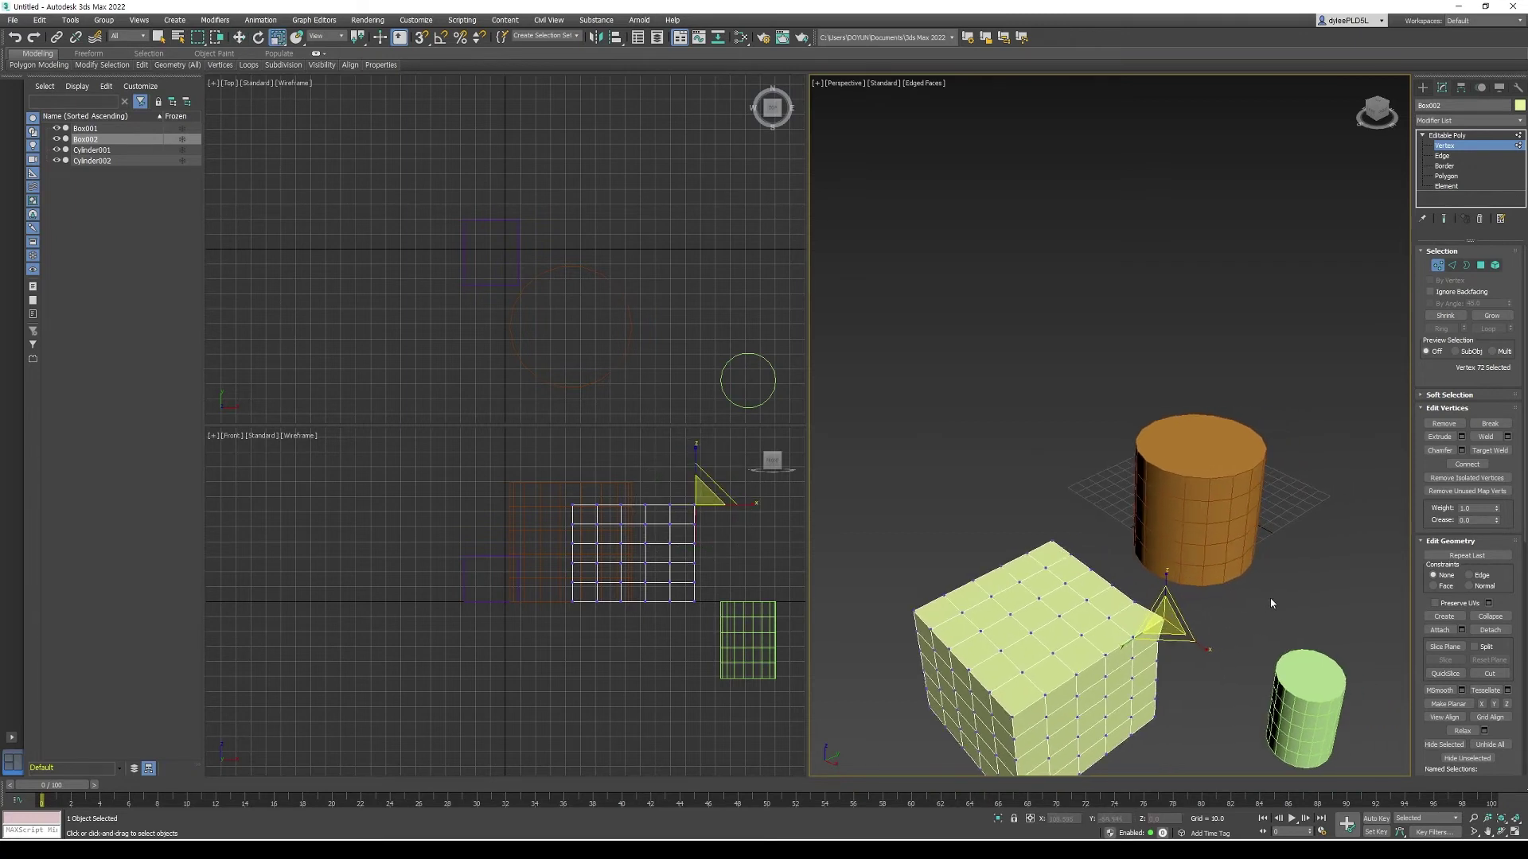
middle_click_drag(1336, 641, 1297, 592)
scroll(1194, 612, "up", 4)
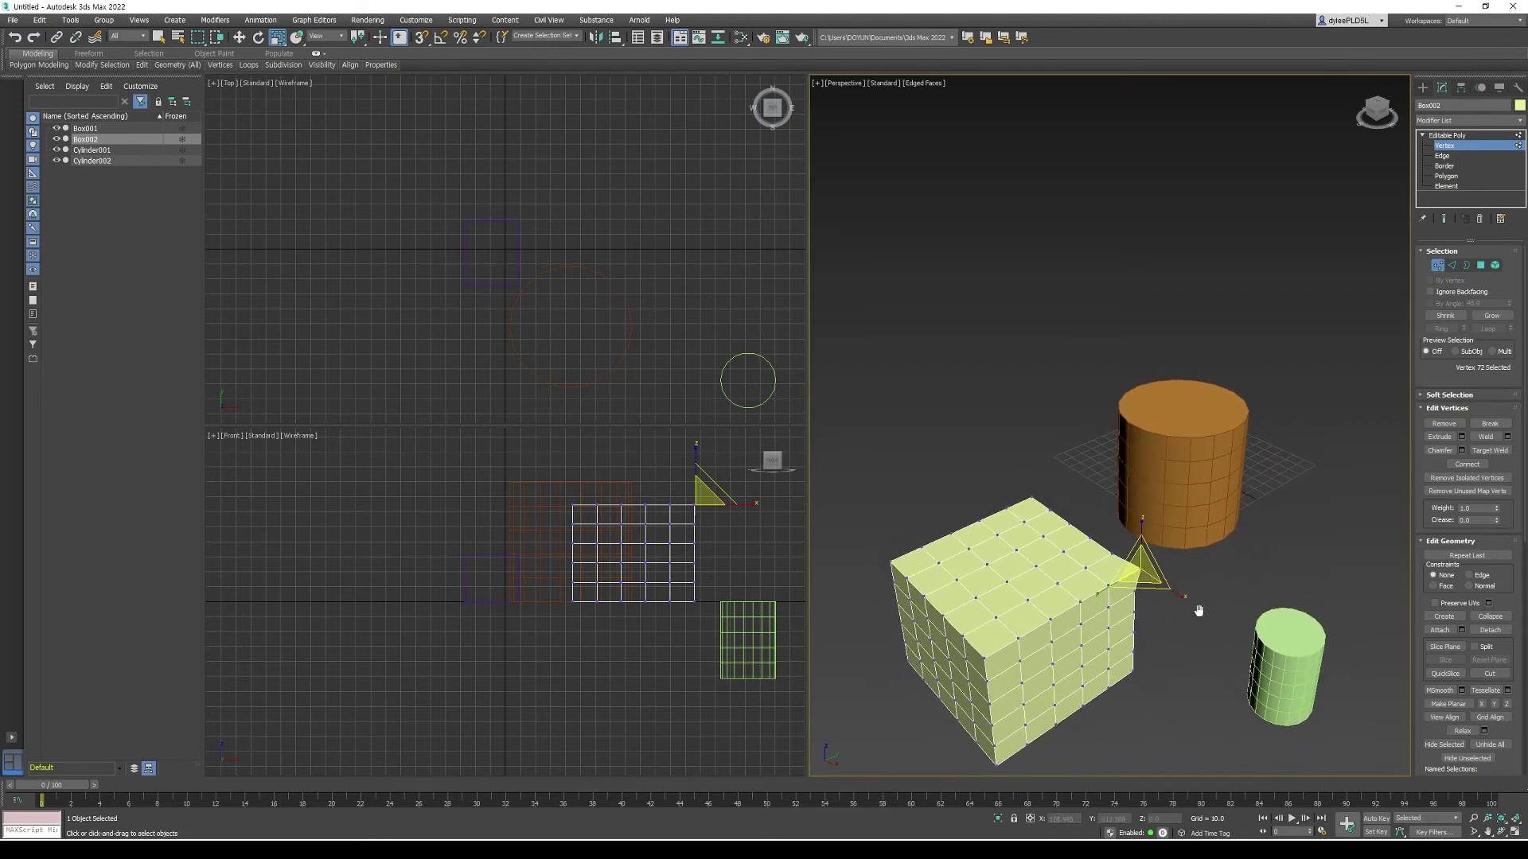
key("w")
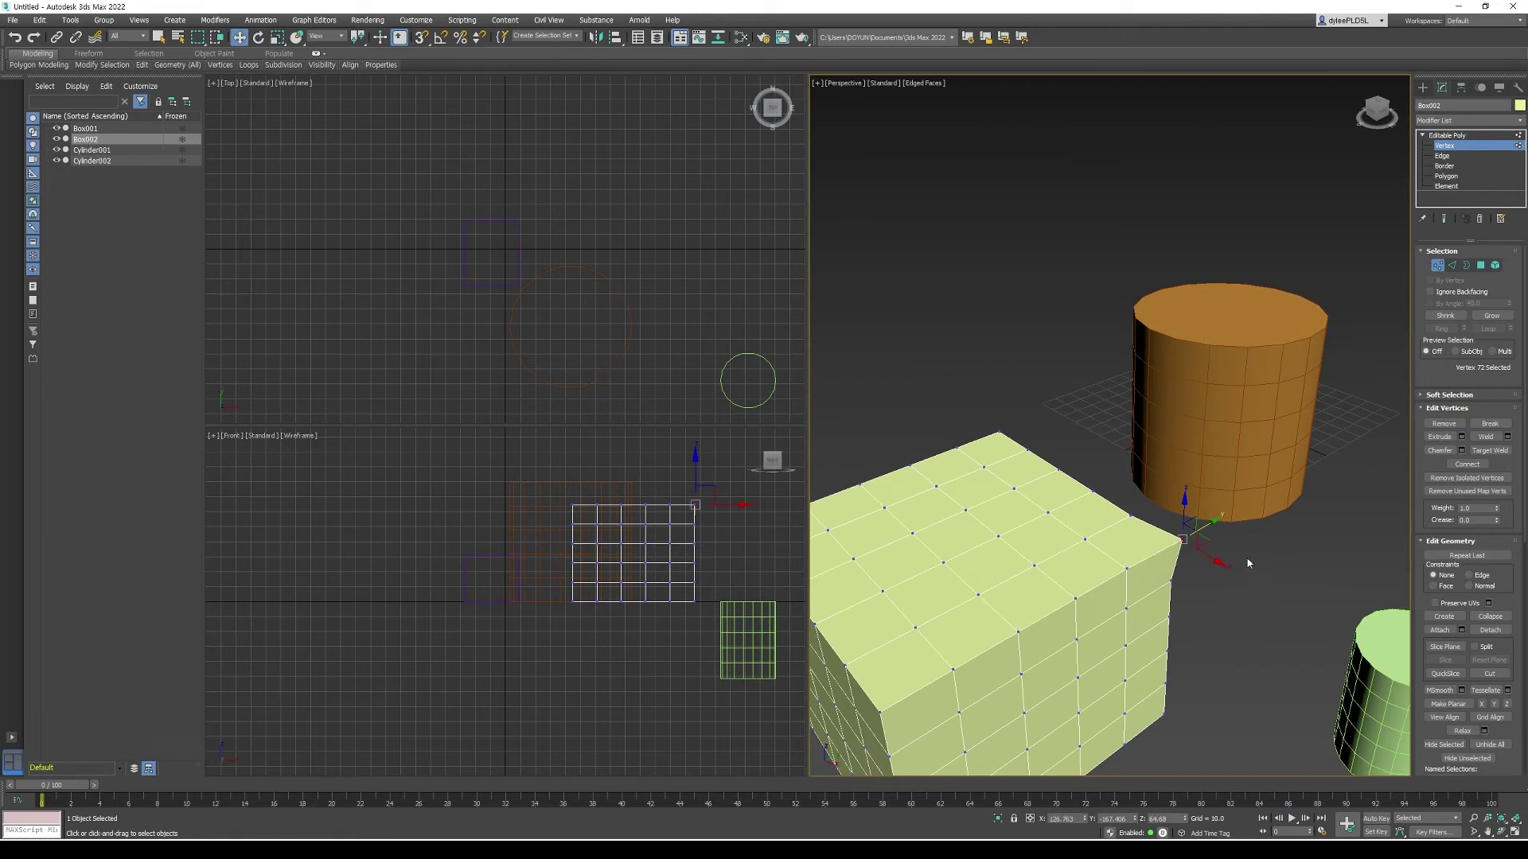
left_click_drag(1212, 523, 1200, 530)
left_click_drag(1171, 529, 1231, 508)
Step: Raise the top-edge vertex beside the pulled corner along Z, and raise the corner vertex itself as well
left_click(1127, 569)
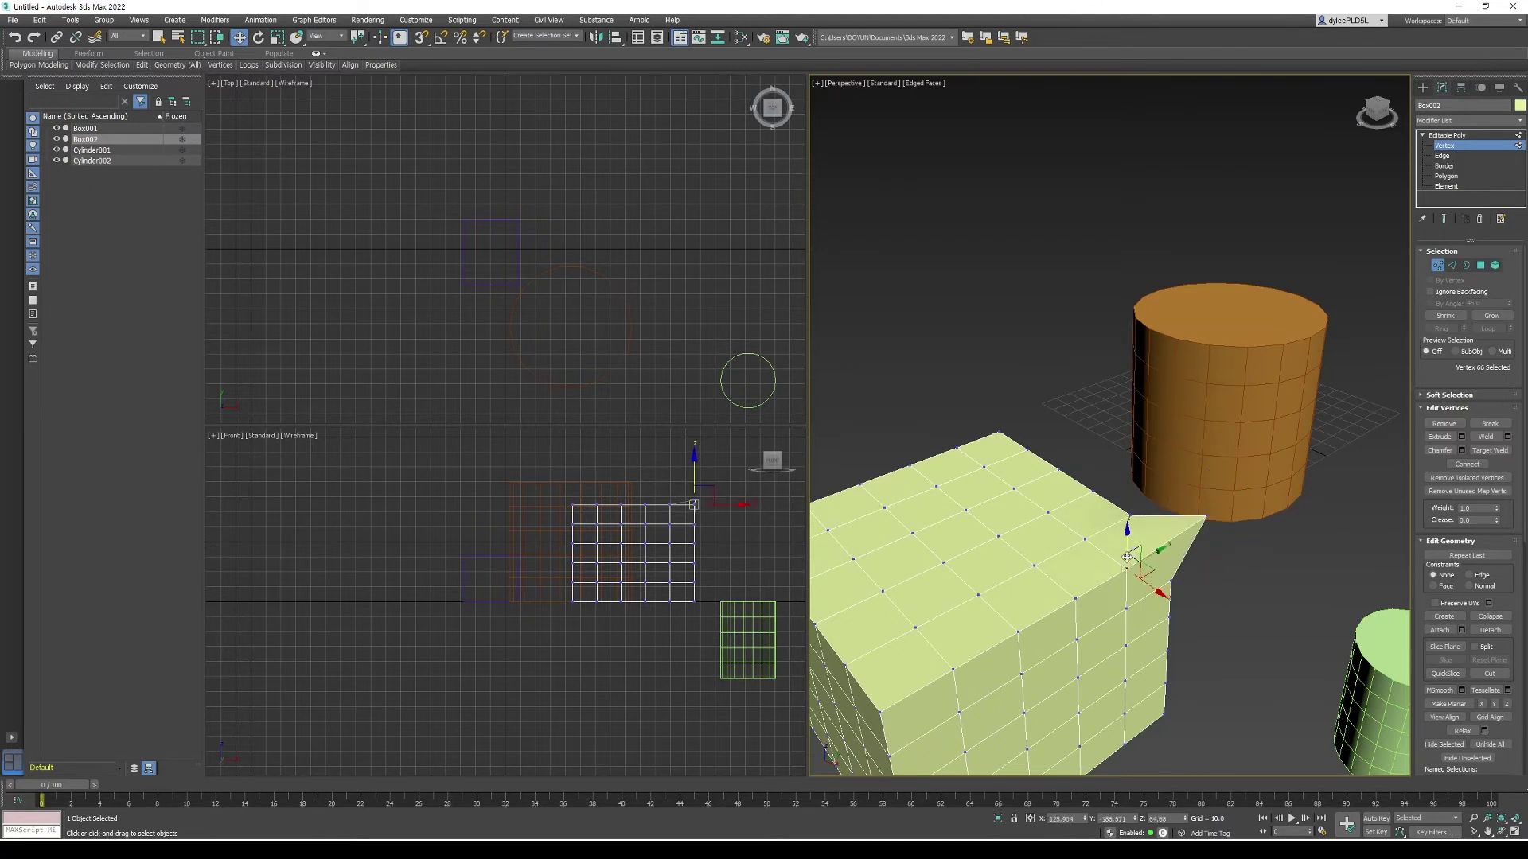
left_click_drag(1127, 529, 1126, 478)
left_click(1201, 509)
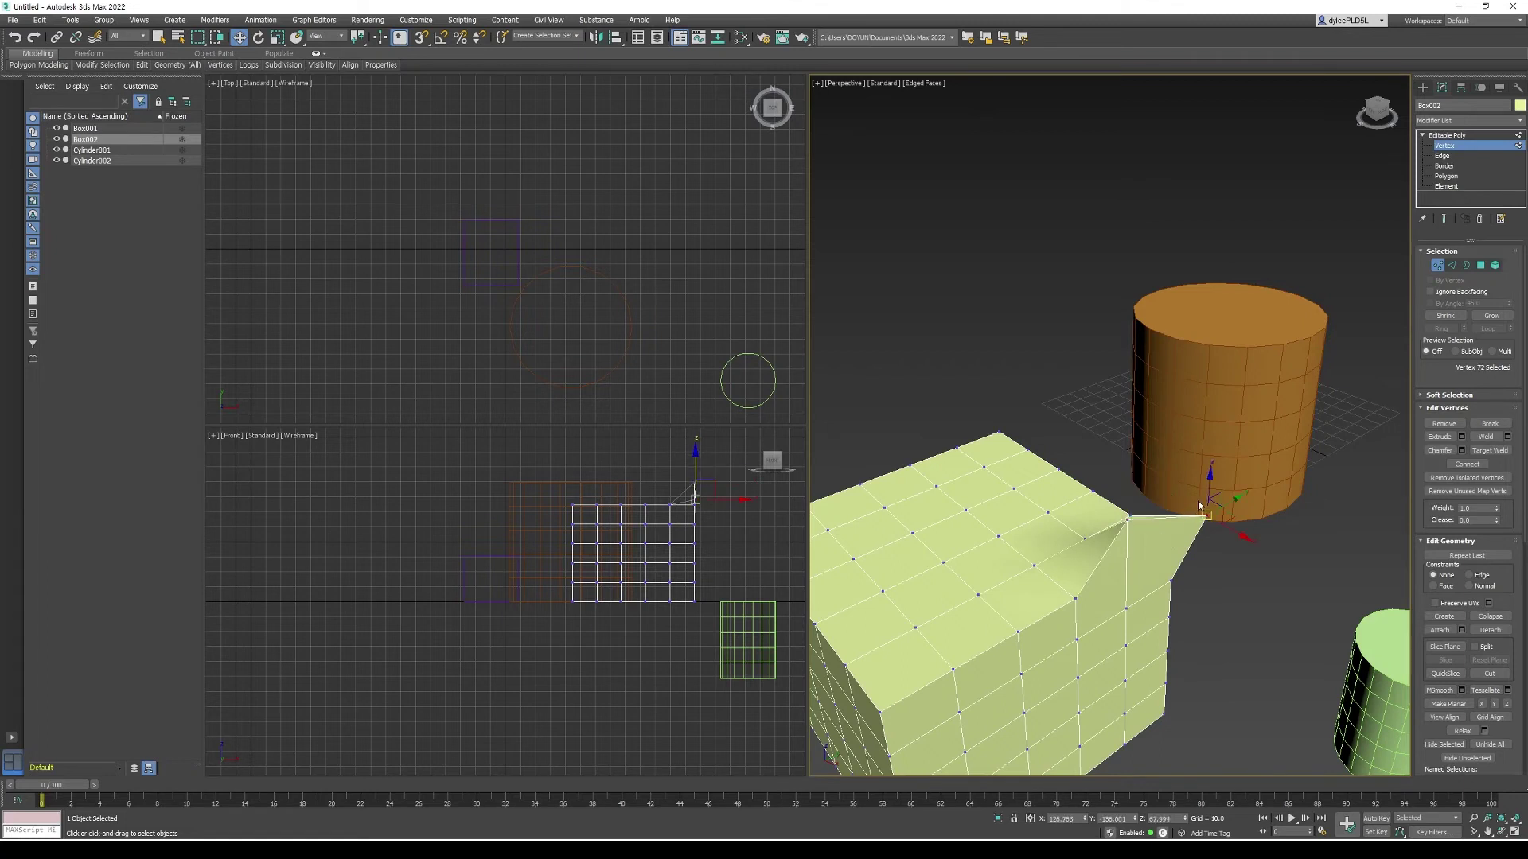
left_click(1208, 486)
left_click(1206, 517)
Step: At Edge level, select the top edge of the pulled-out corner, and rotate and slightly scale it
key("e")
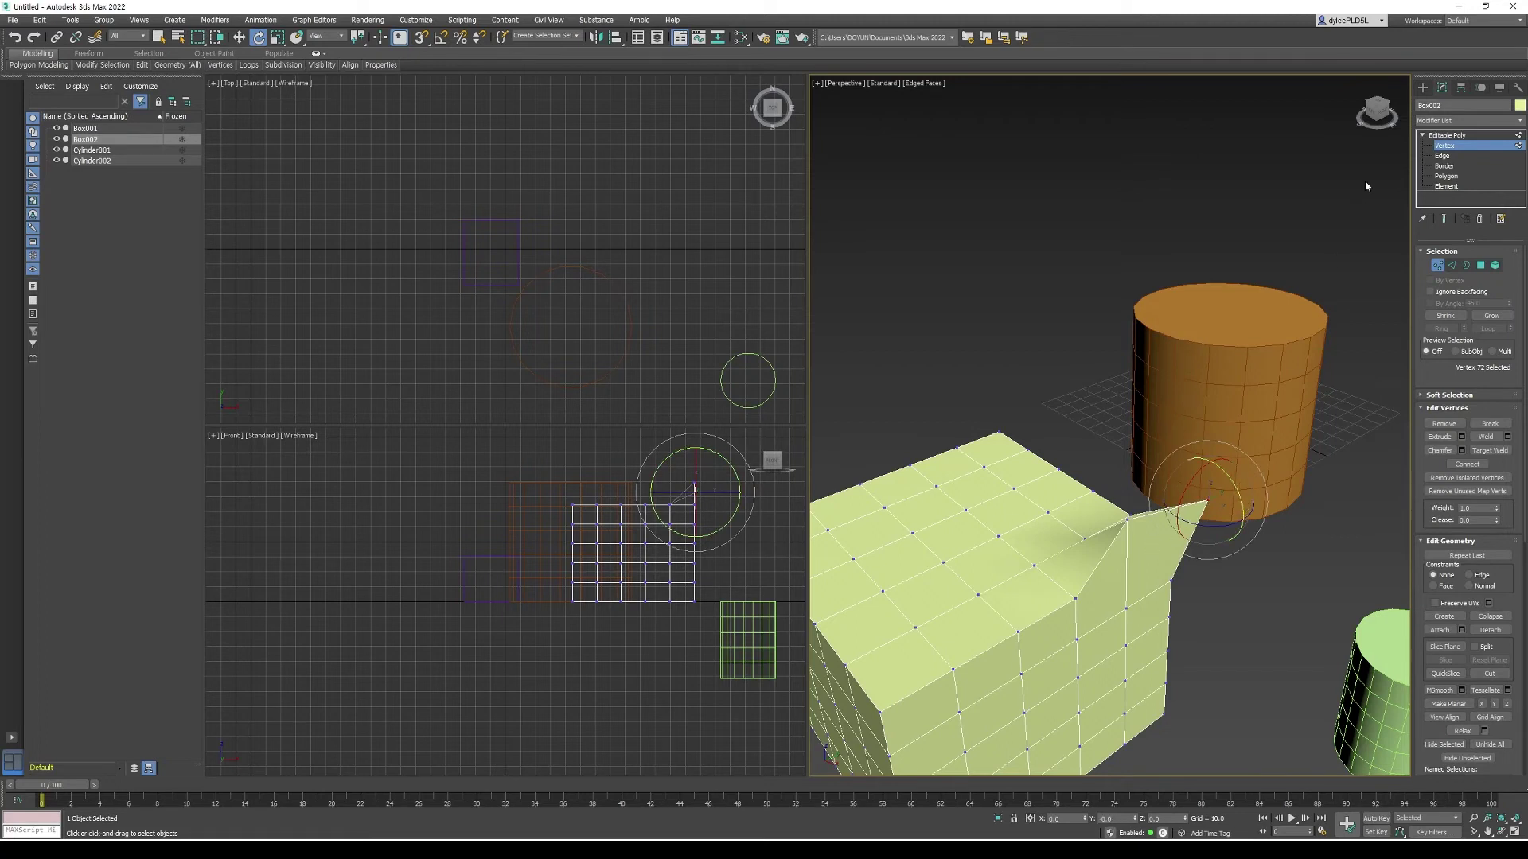
left_click(1451, 267)
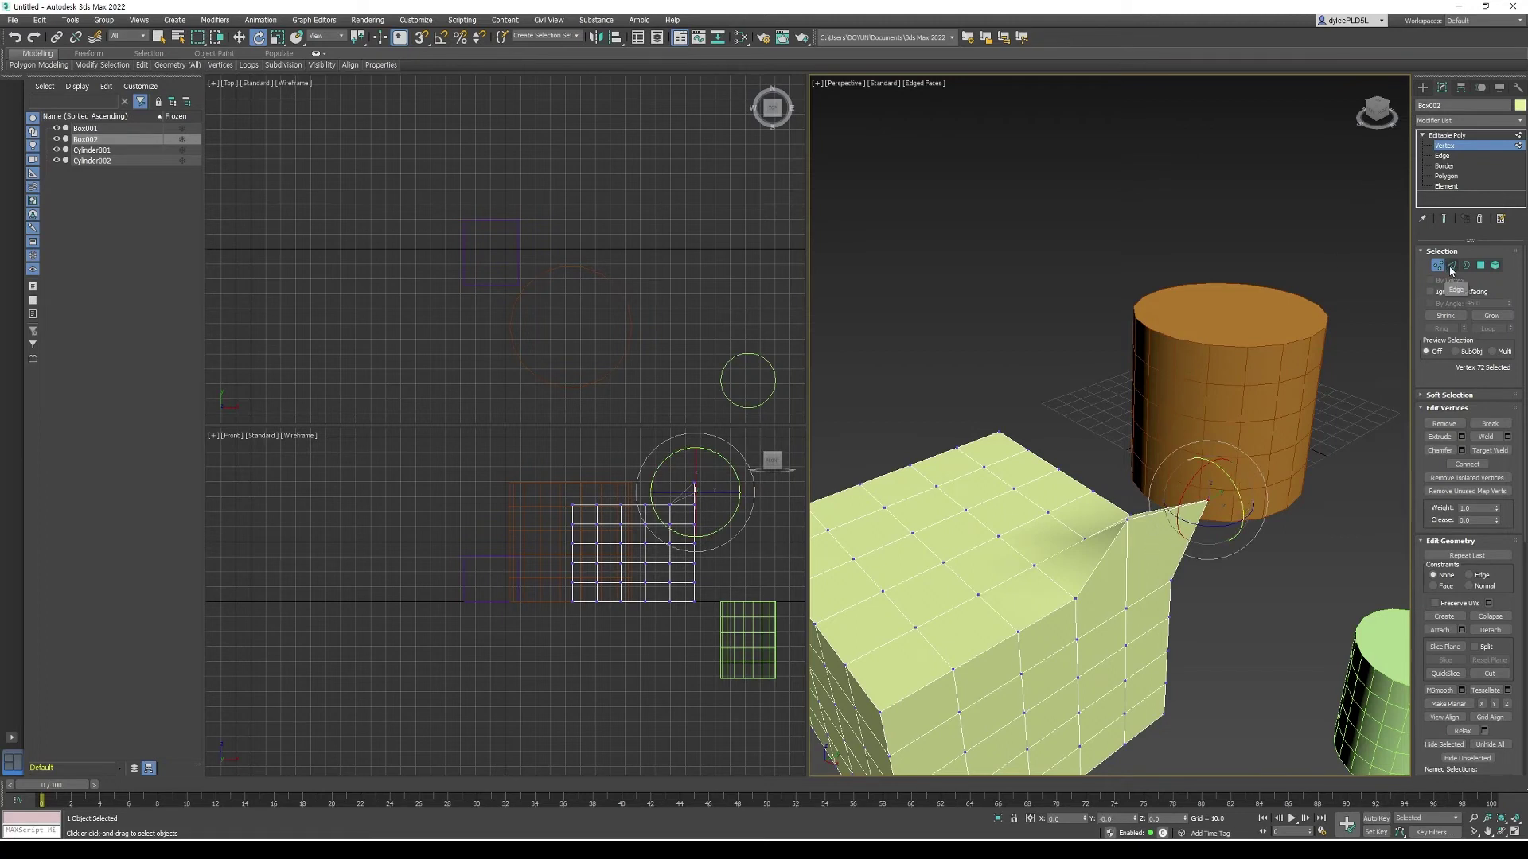
left_click(1170, 529)
left_click_drag(1189, 487, 1261, 591)
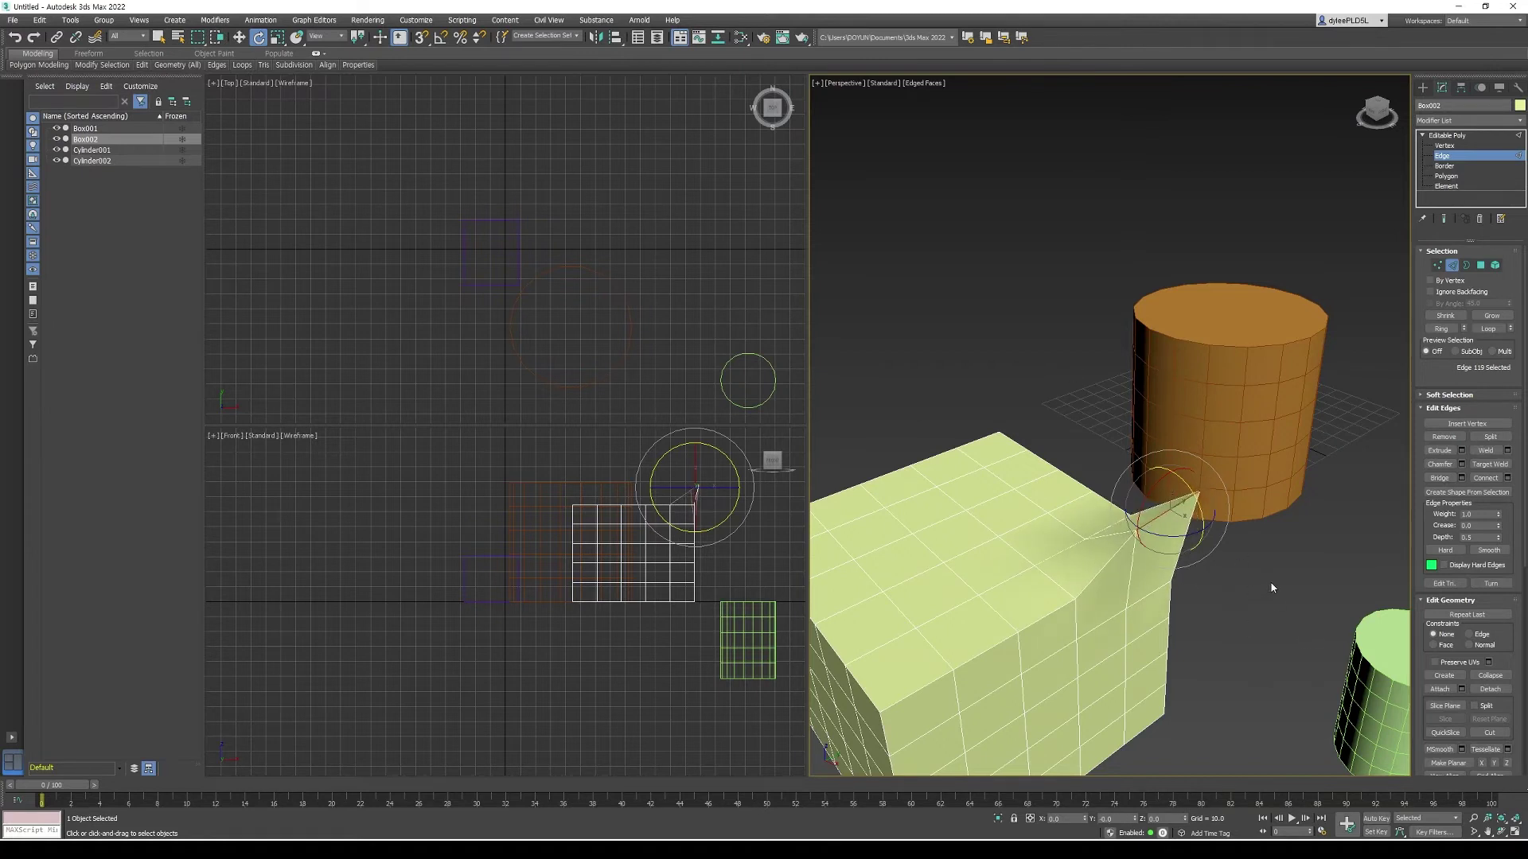
key("r")
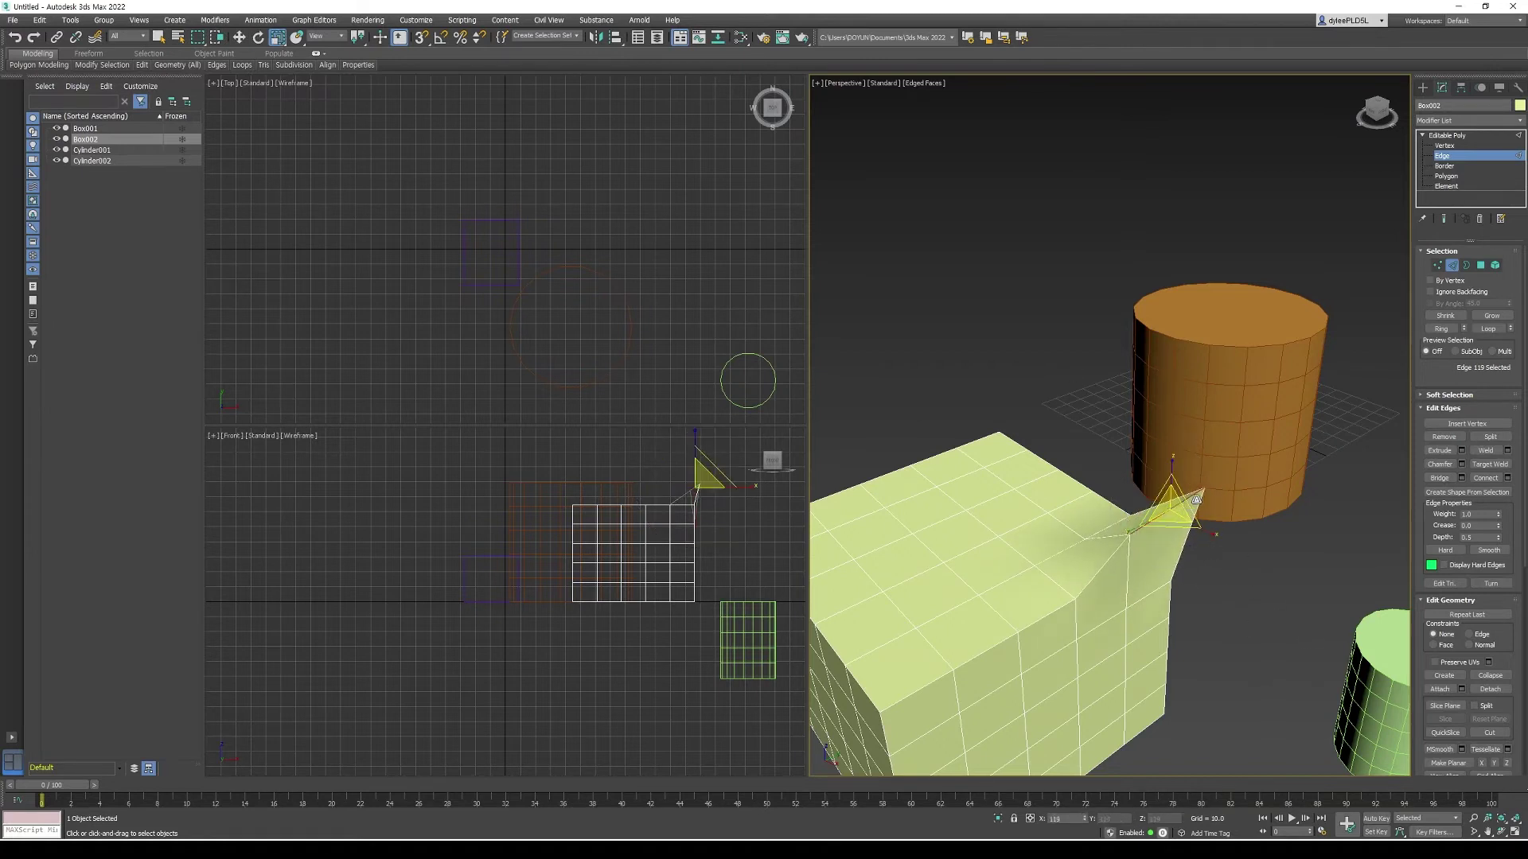
mouse_move(1196, 499)
left_mouse_down()
mouse_move(1198, 473)
mouse_move(1198, 525)
mouse_move(1198, 500)
left_mouse_up()
Step: At Polygon level, enlarge the side polygon at the pulled-out corner with the Scale tool, and clear the selection
left_click(1481, 265)
left_click(1166, 576)
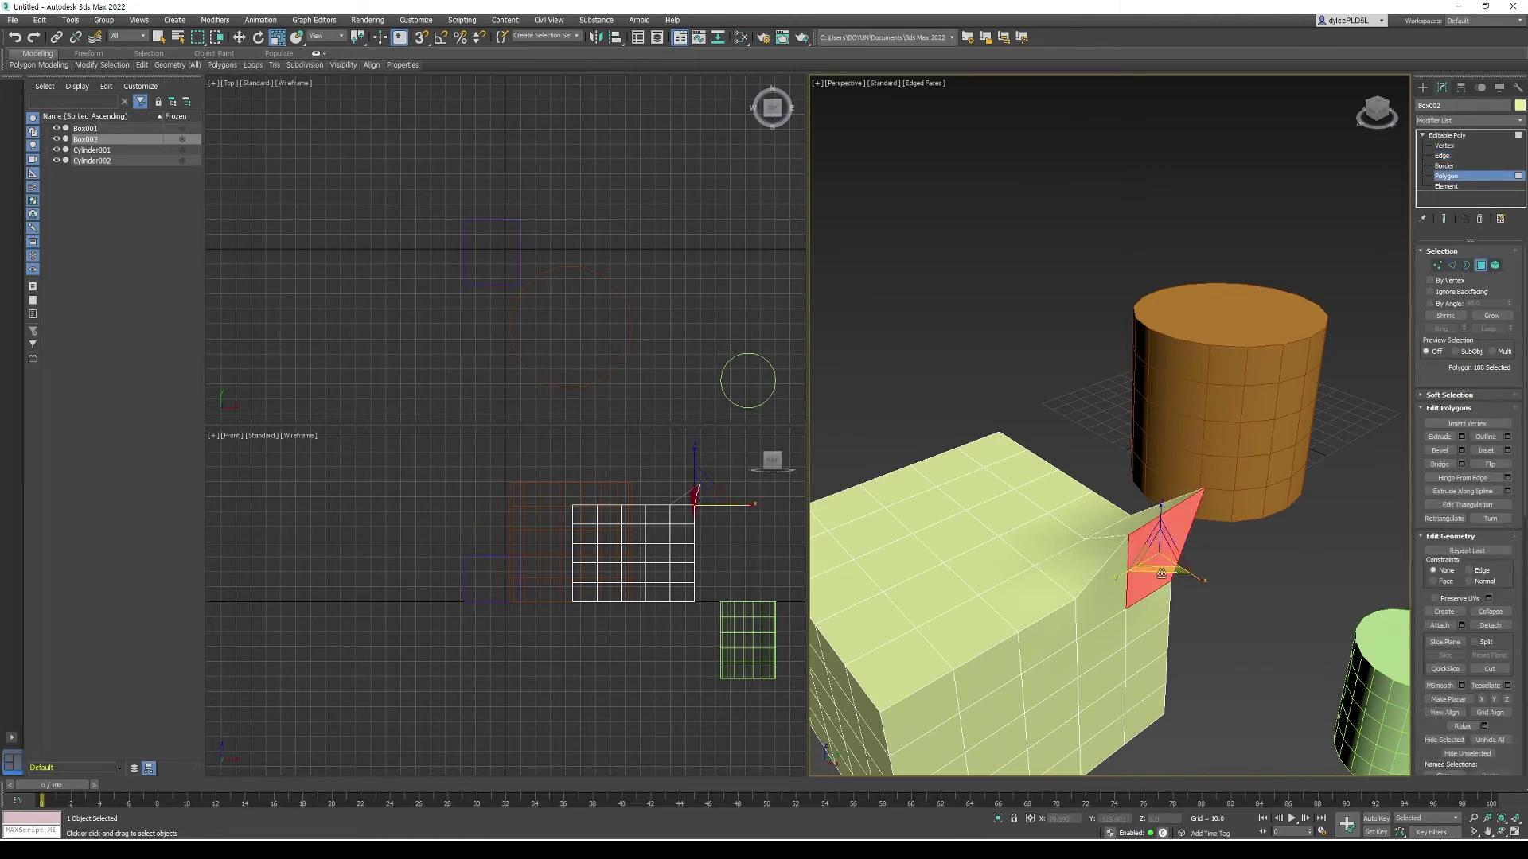
left_click_drag(1161, 573, 1215, 548)
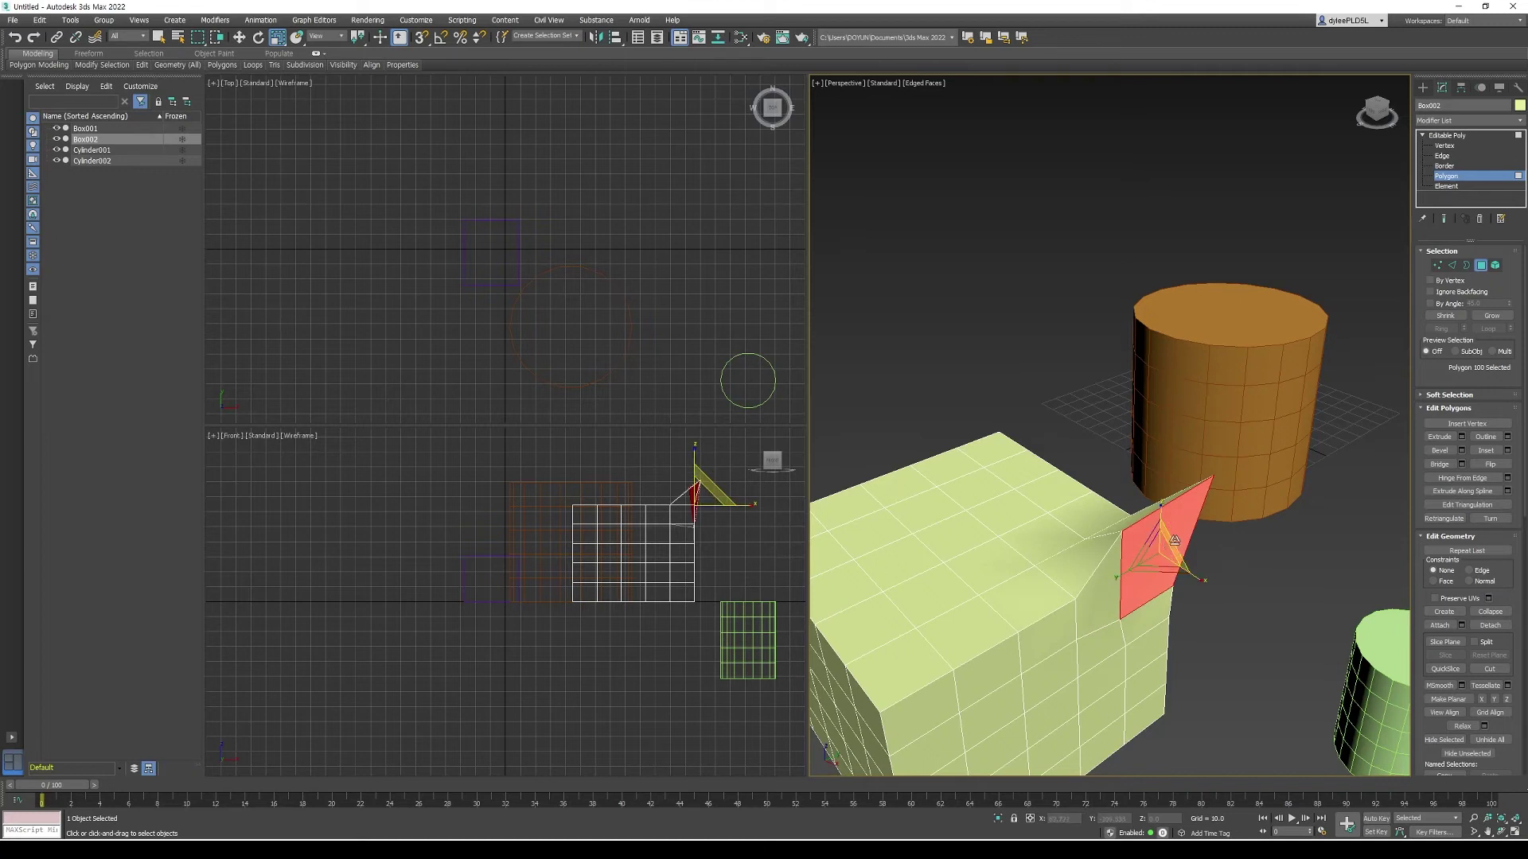
mouse_move(1175, 550)
left_mouse_down()
mouse_move(1178, 579)
mouse_move(1190, 571)
left_mouse_up()
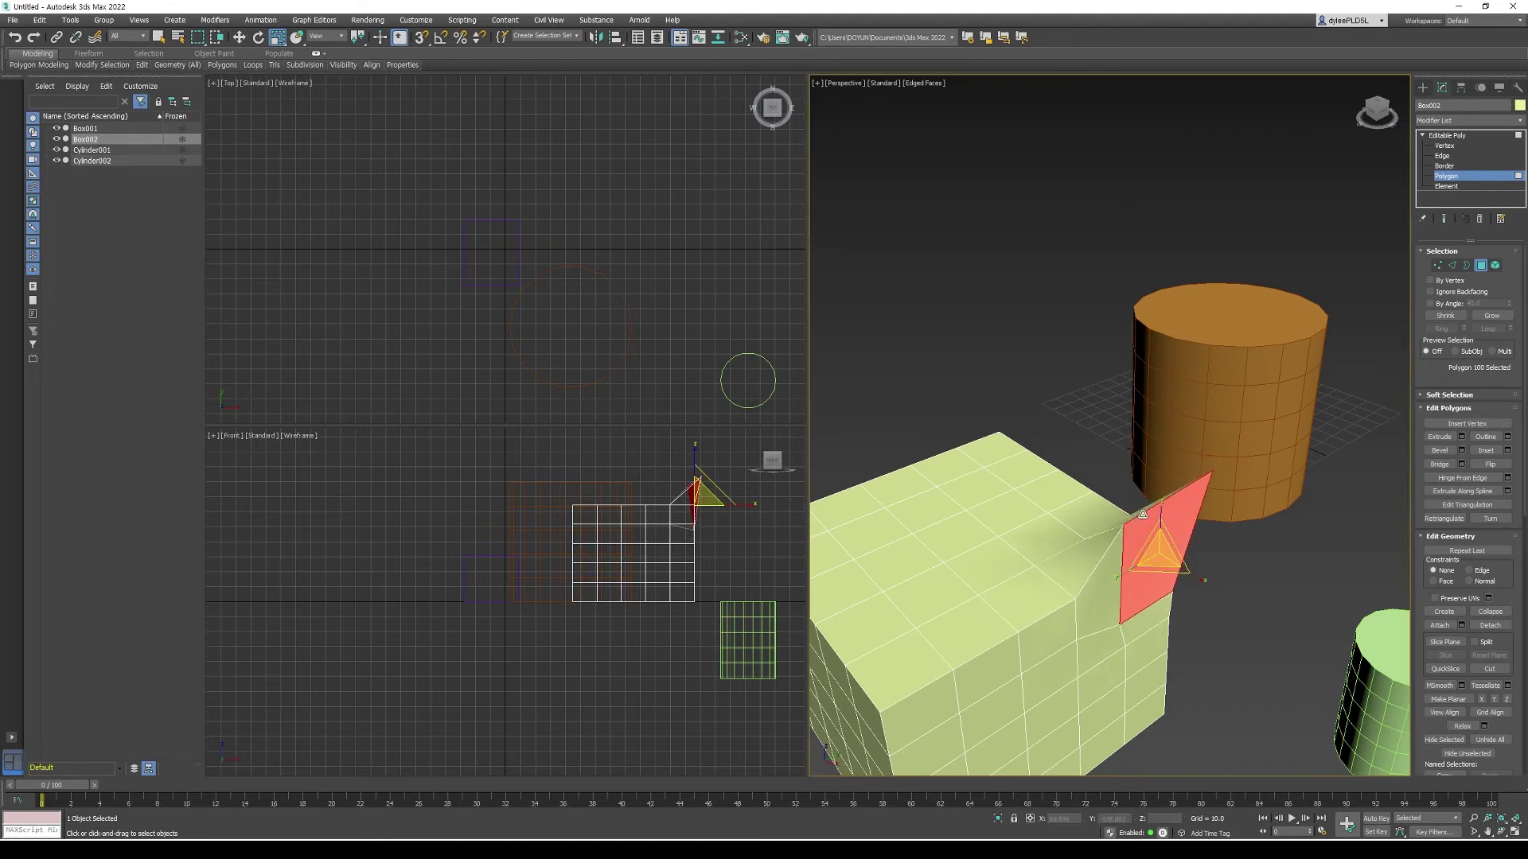
left_click(1253, 625)
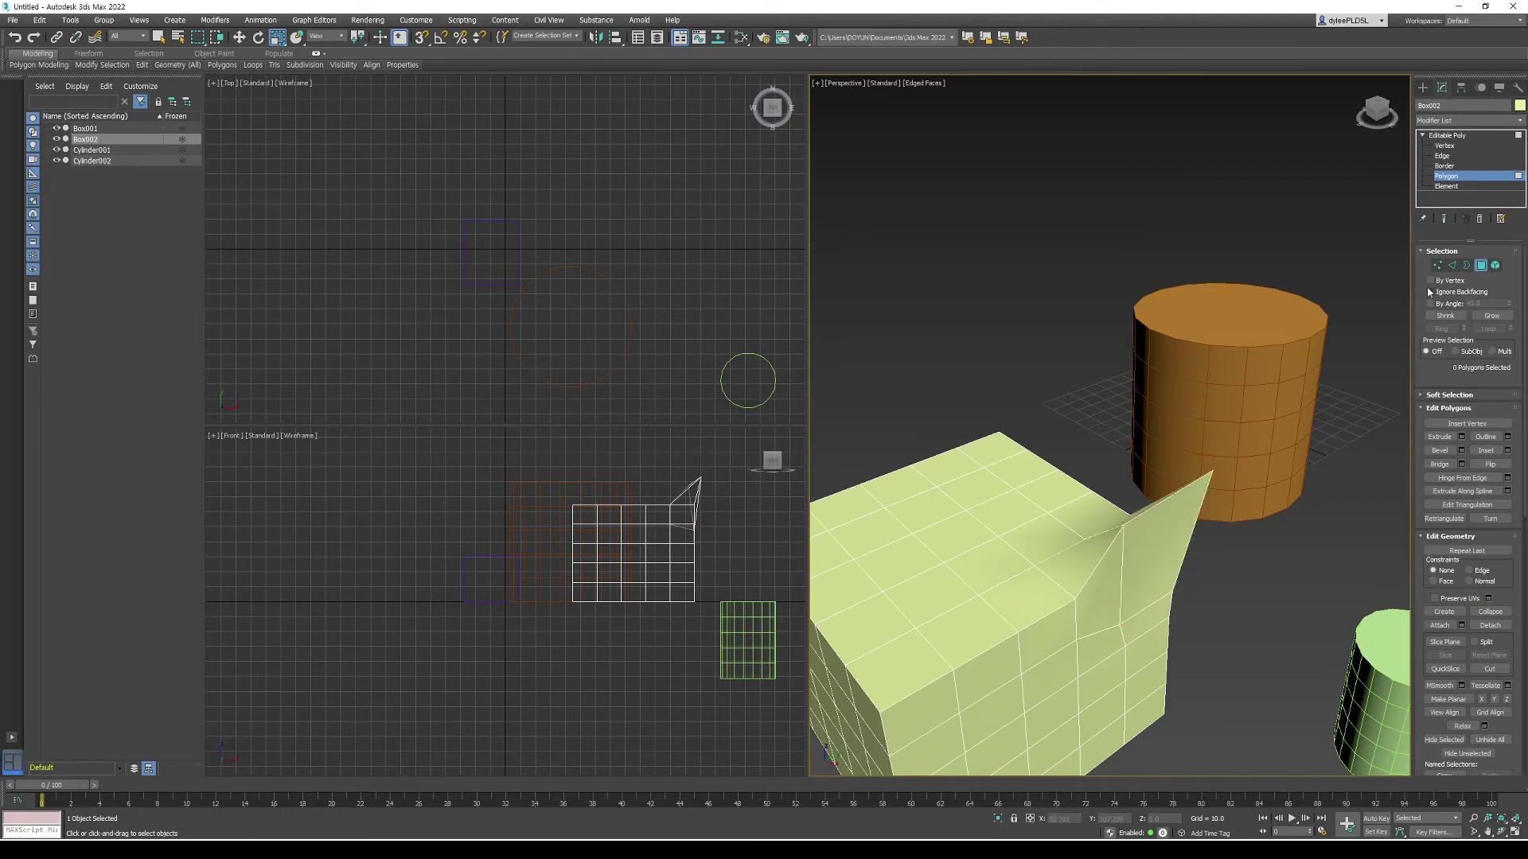
Step: At Vertex level, use the Select tool to region-select the side-face vertices below the raised corner
left_click(1437, 266)
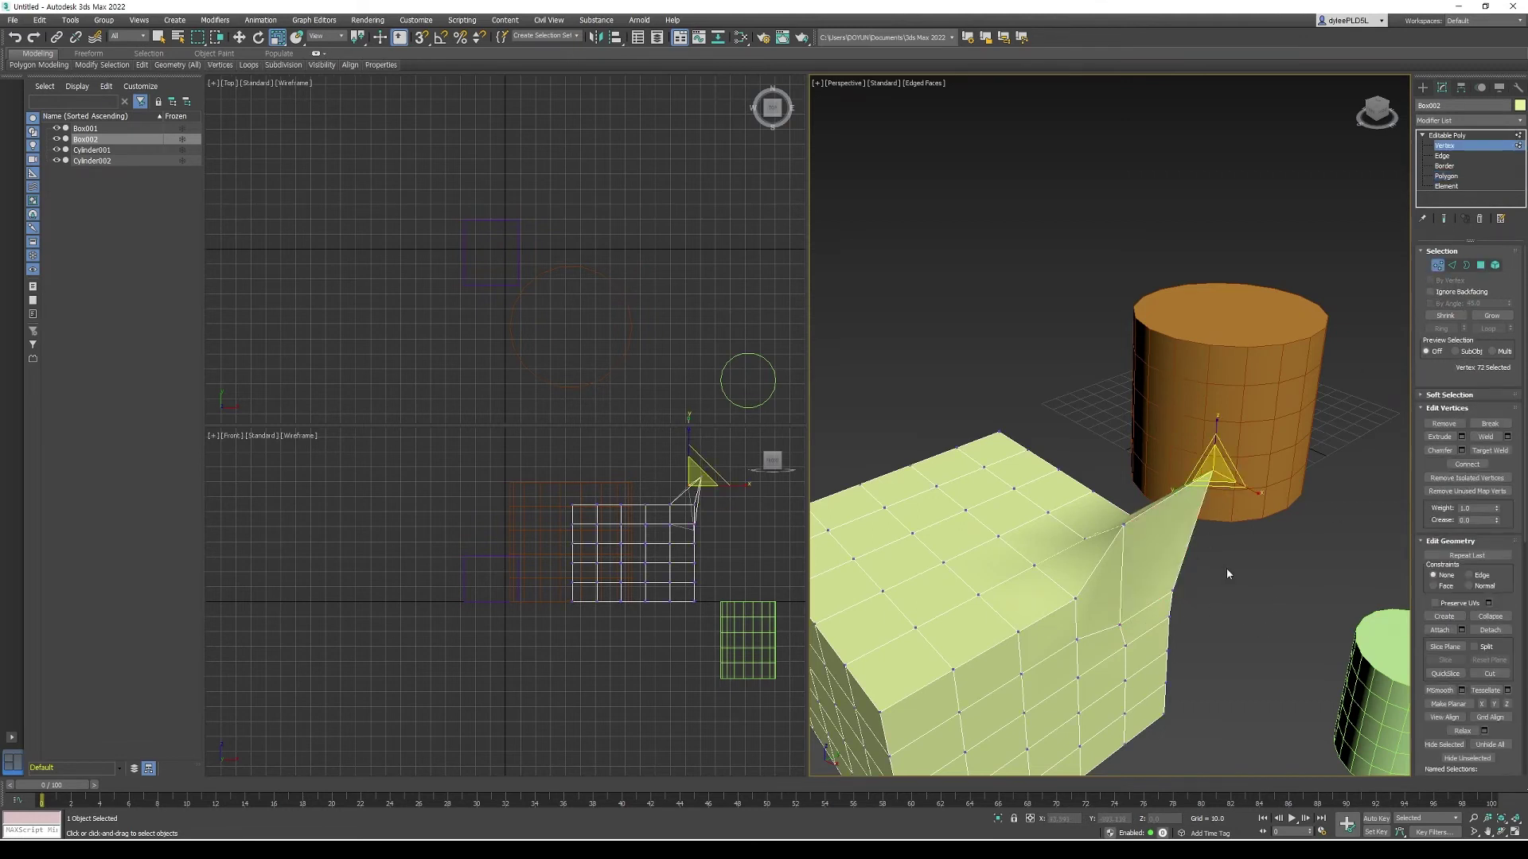
key("q")
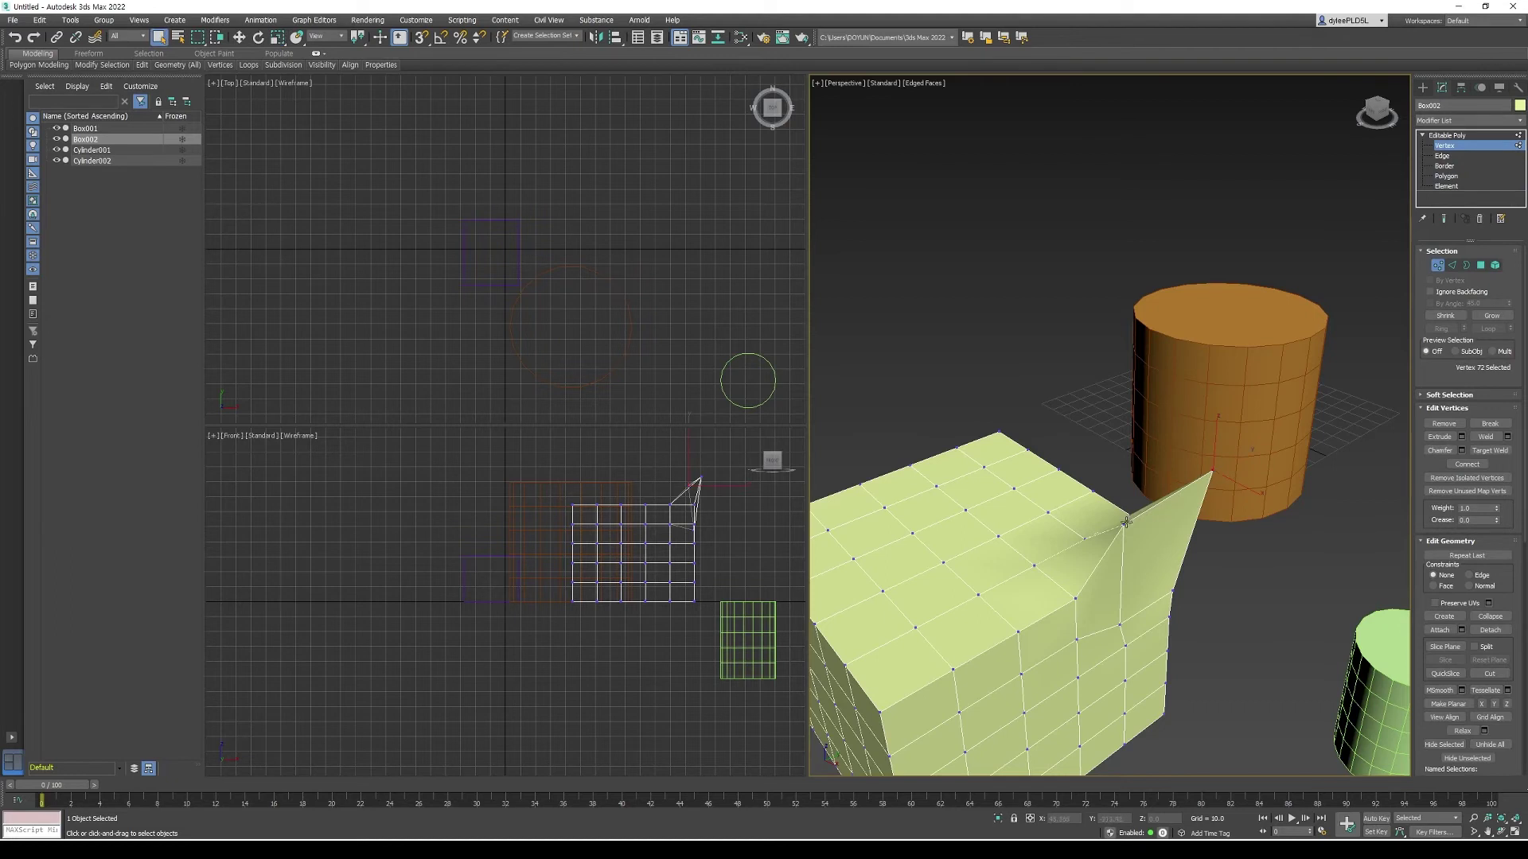
left_click(1123, 524)
left_click(1327, 522)
left_click_drag(1326, 523, 1103, 709)
left_click_drag(1220, 714, 1042, 589, "ctrl")
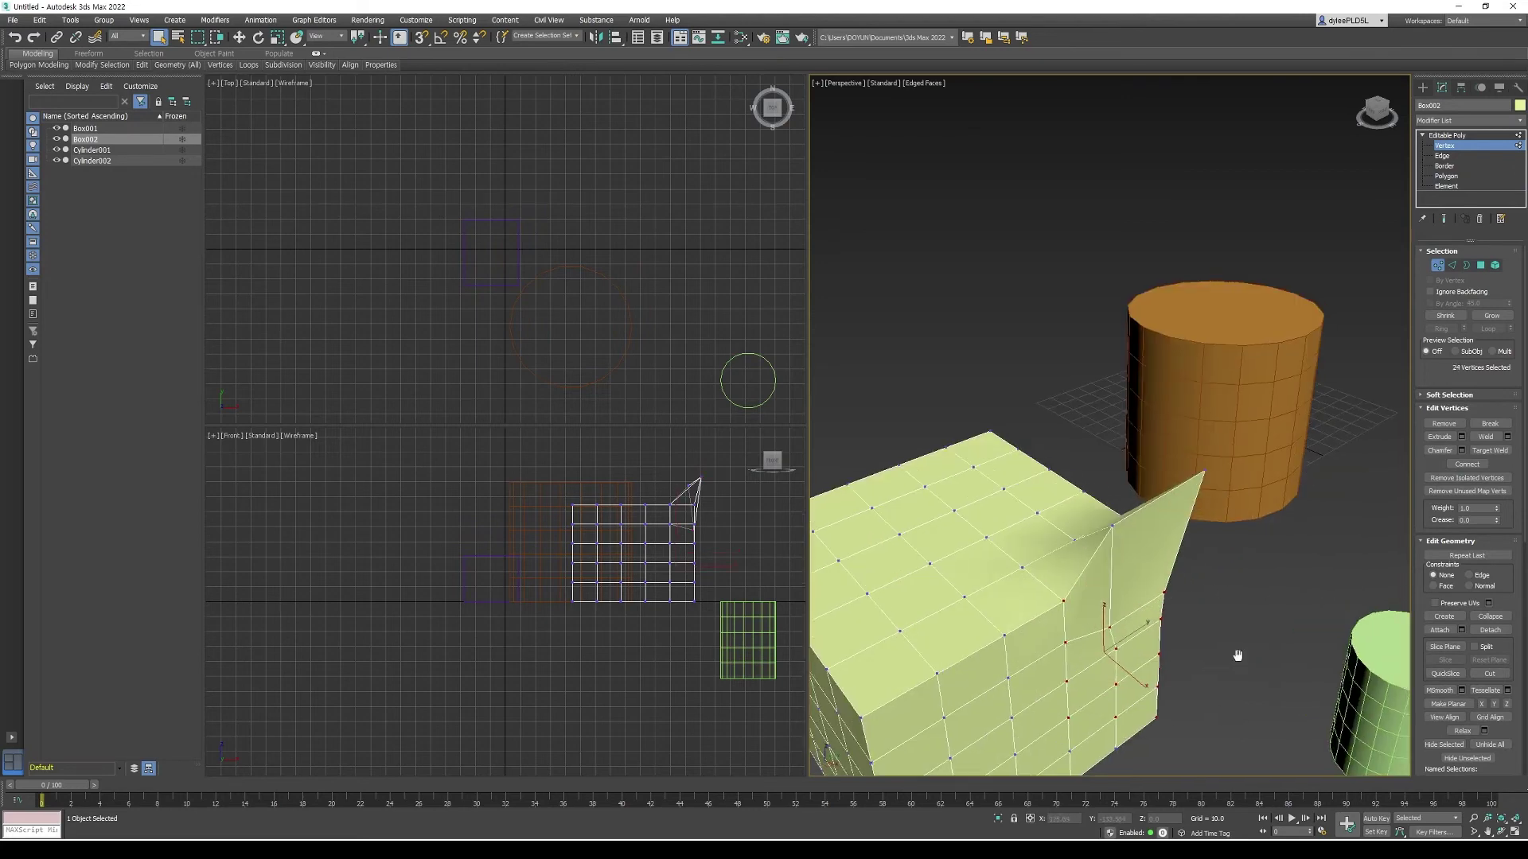
Step: Region-select the vertices across the box's whole side face with Ignore Backfacing off
middle_click_drag(1230, 662, 1218, 669, "alt")
scroll(1225, 682, "down", 6)
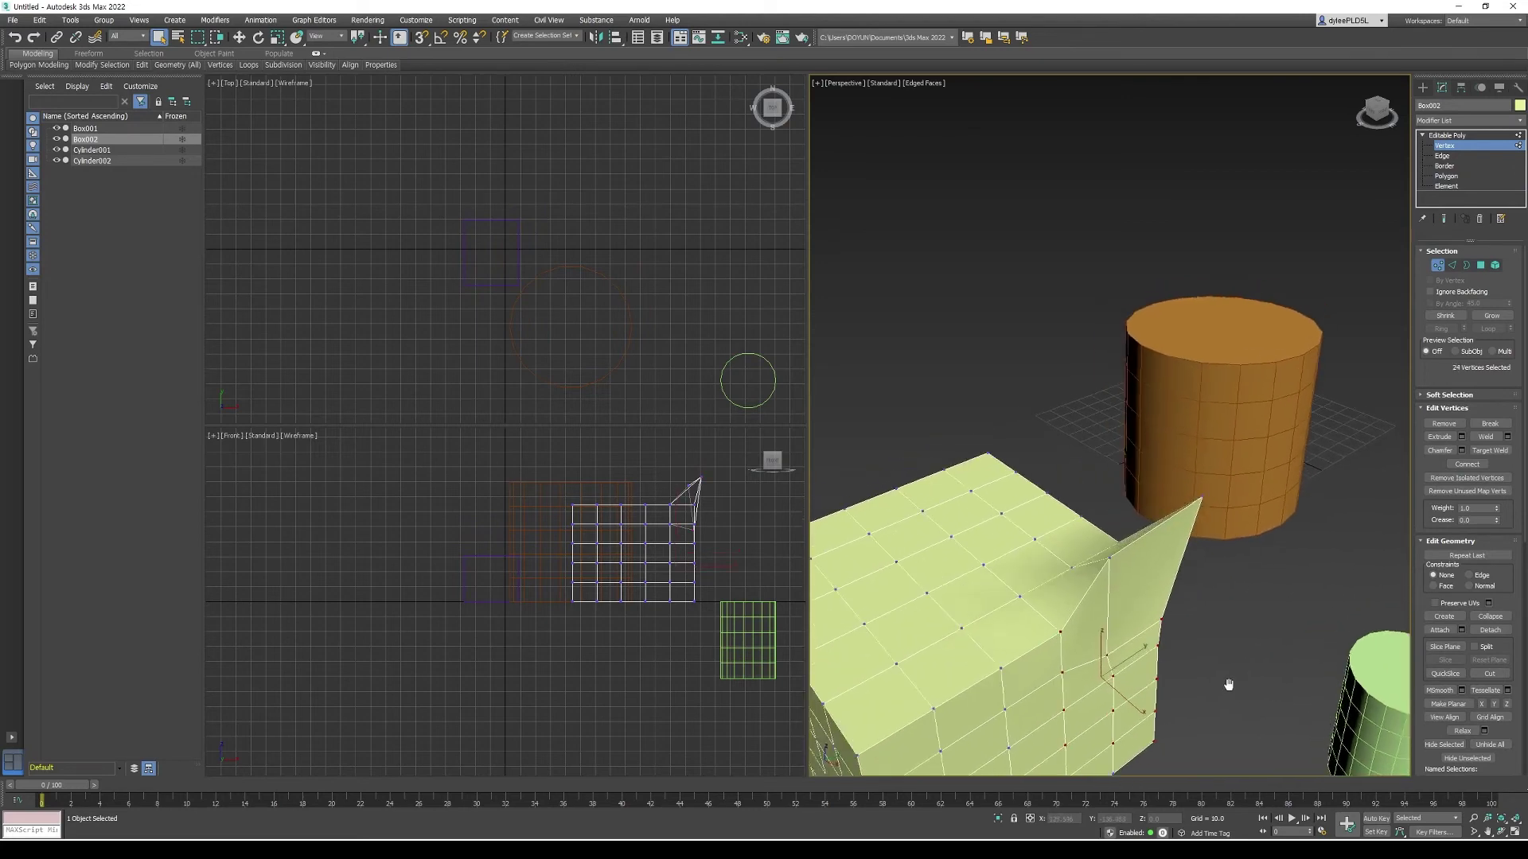
scroll(1279, 624, "up", 4)
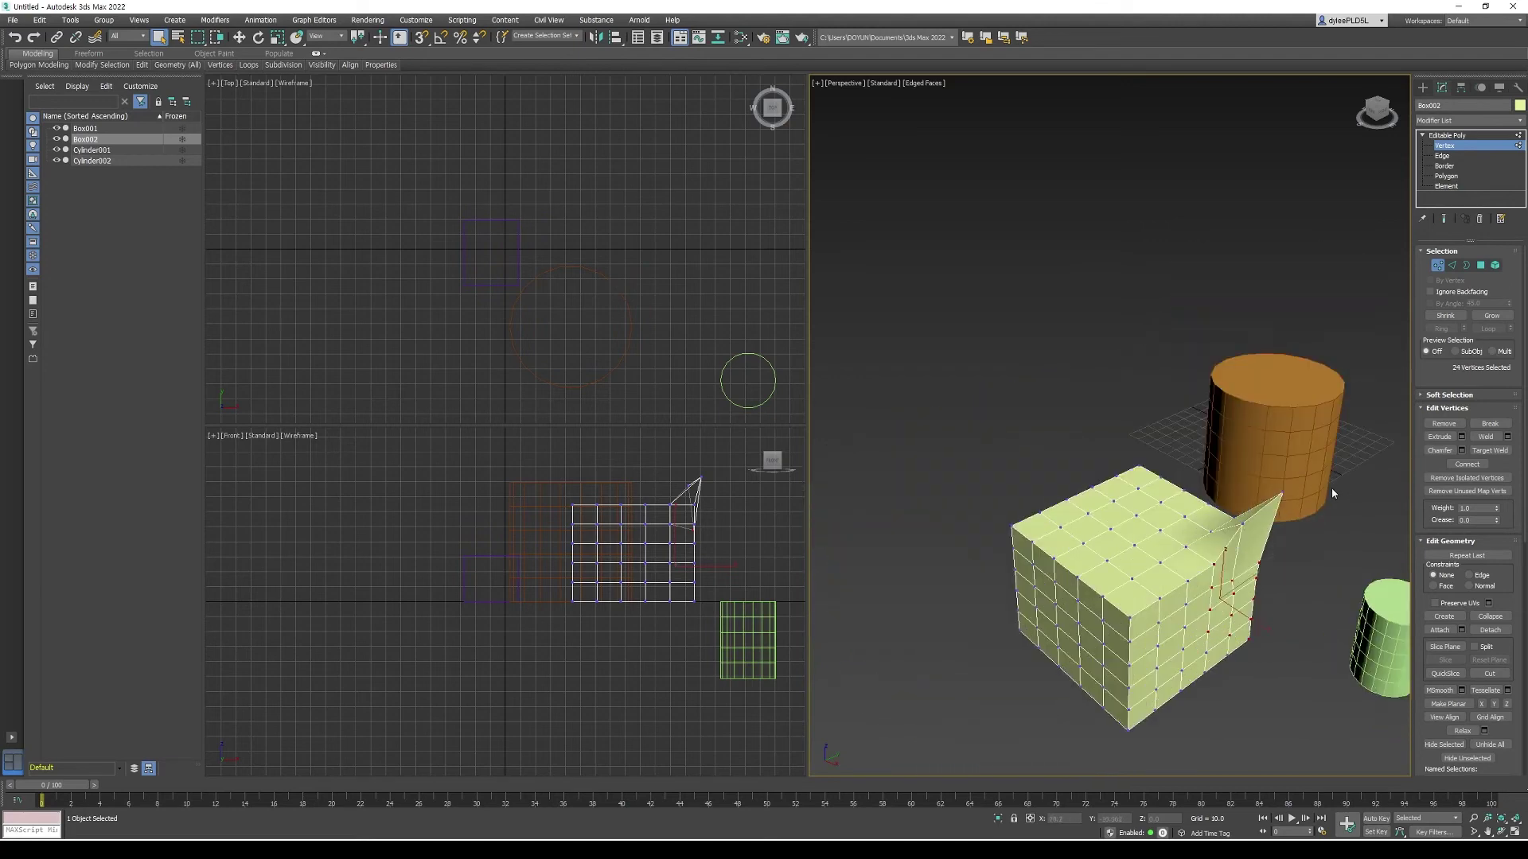
scroll(1327, 517, "up", 3)
scroll(1321, 517, "down", 3)
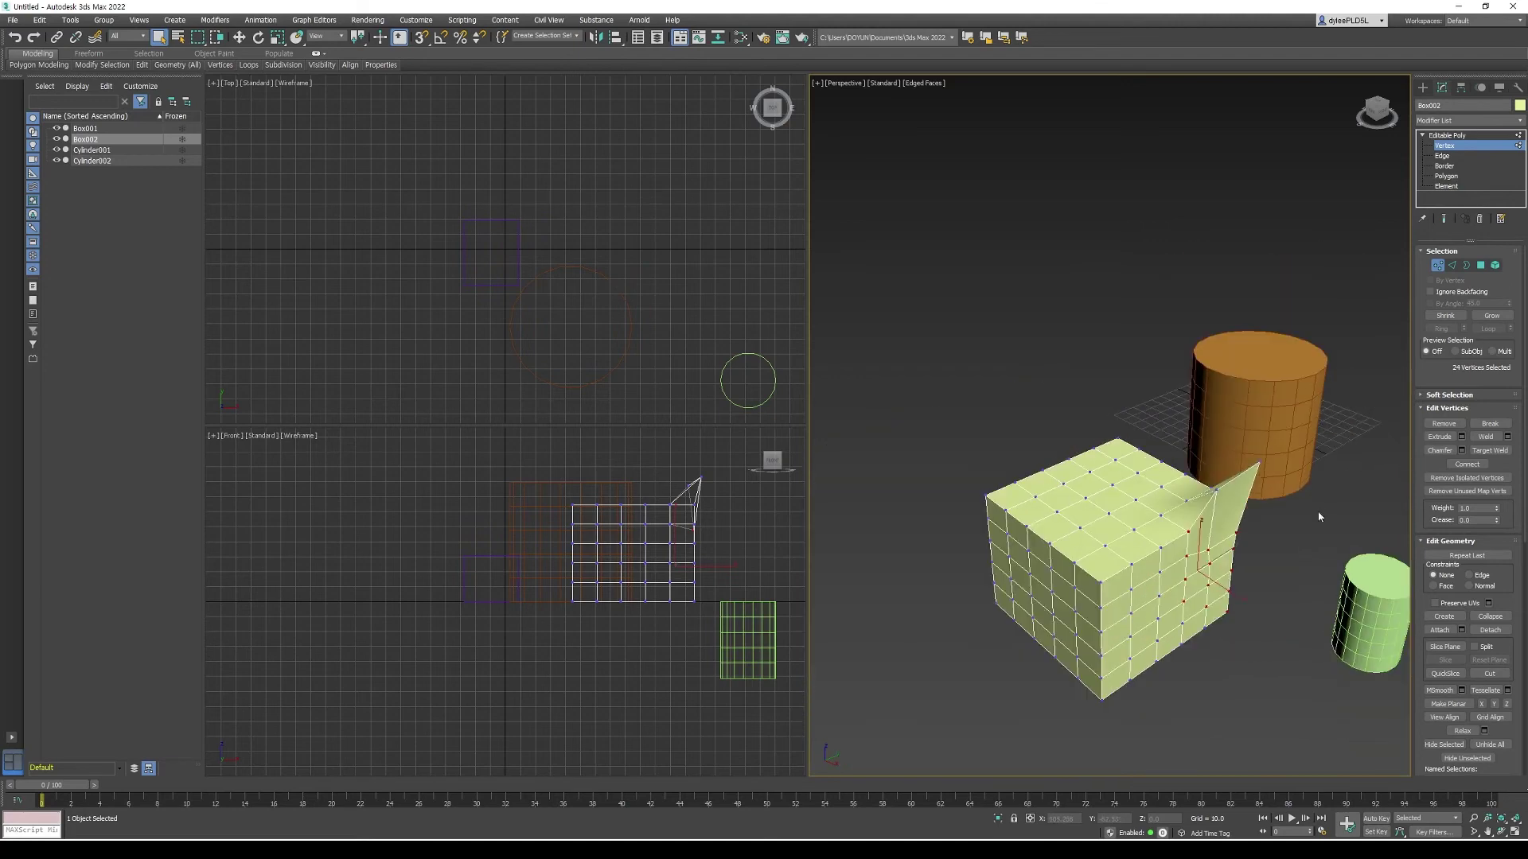
scroll(1316, 522, "up", 3)
scroll(1318, 522, "down", 3)
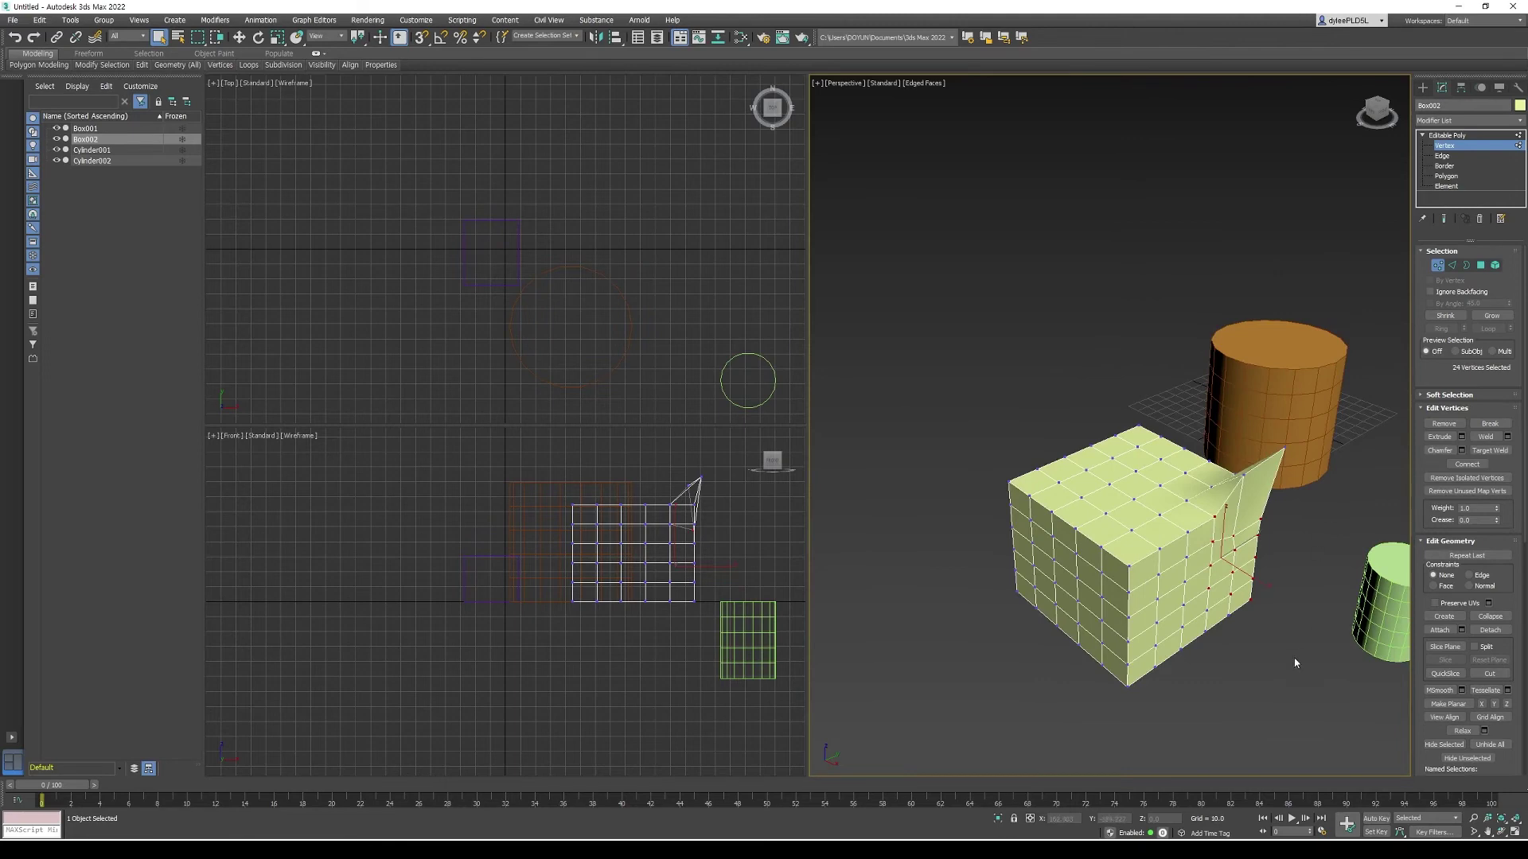
left_click_drag(1241, 715, 1074, 519)
middle_click_drag(1057, 749, 1098, 762, "alt")
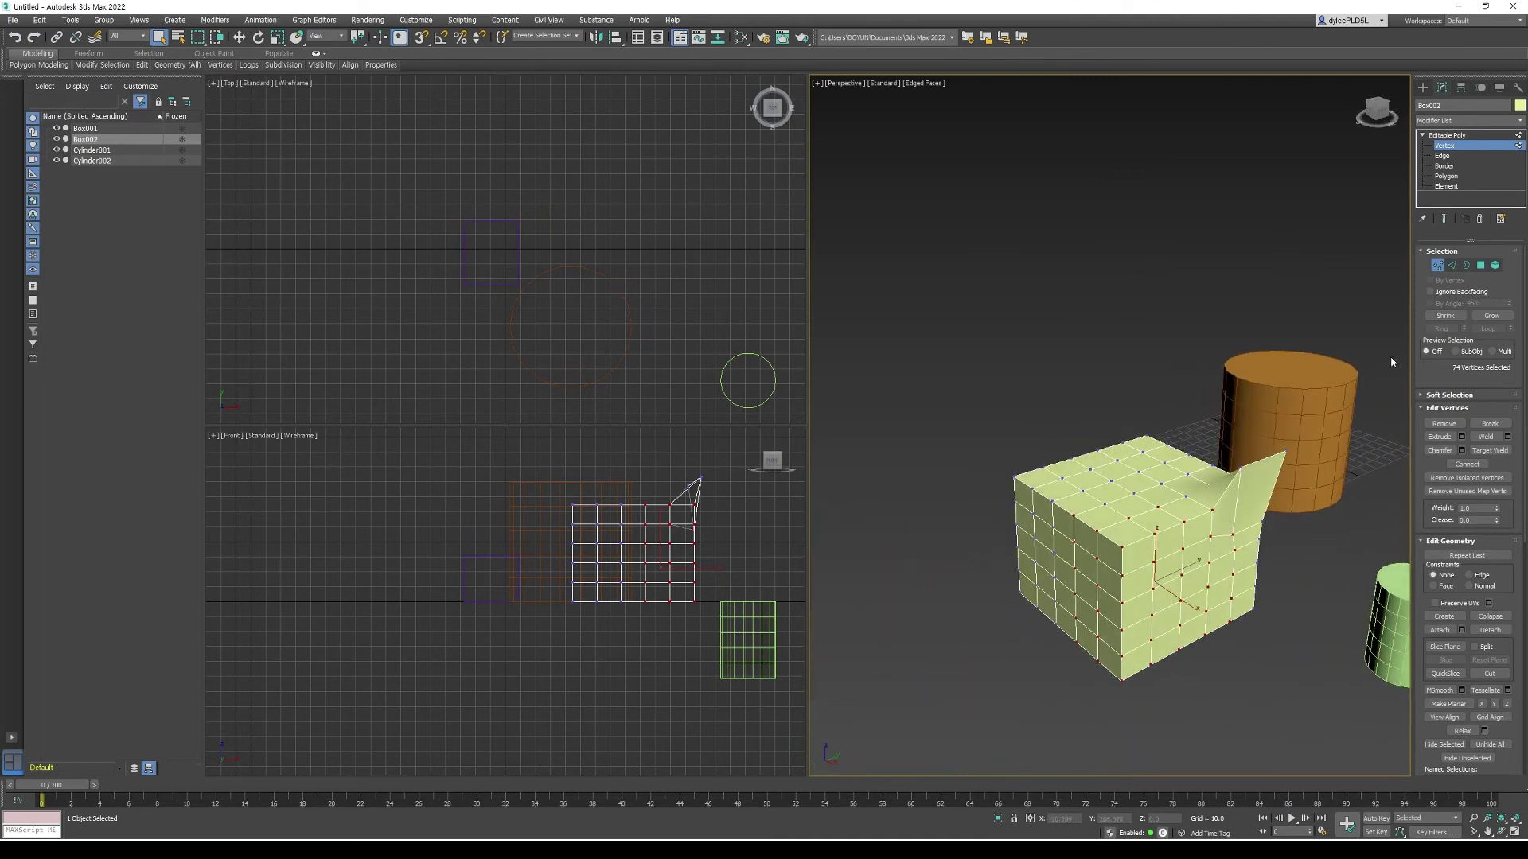
Step: Region-select the same side-face vertices with Ignore Backfacing enabled, and turn the option off again
left_click(1430, 292)
left_click_drag(1095, 494, 1254, 615)
mouse_move(1149, 745)
middle_mouse_down("alt")
mouse_move(1210, 683)
mouse_move(1254, 598)
mouse_move(1294, 645)
mouse_move(1241, 719)
mouse_move(1163, 743)
middle_mouse_up("alt")
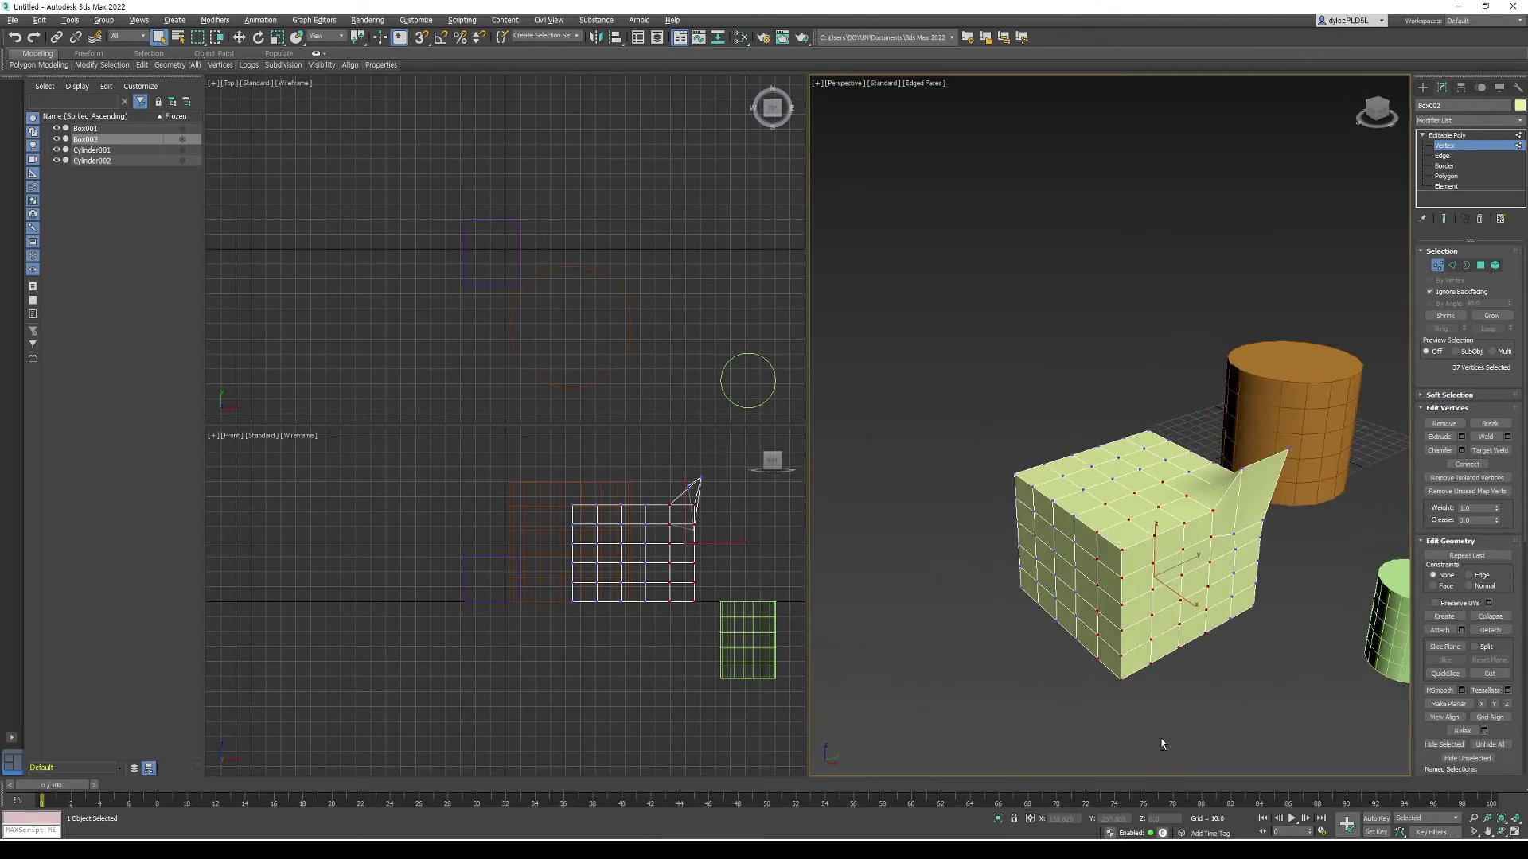
left_click(1431, 293)
Step: Switch through Edge level to Border level and examine the box for open borders
left_click(1446, 157)
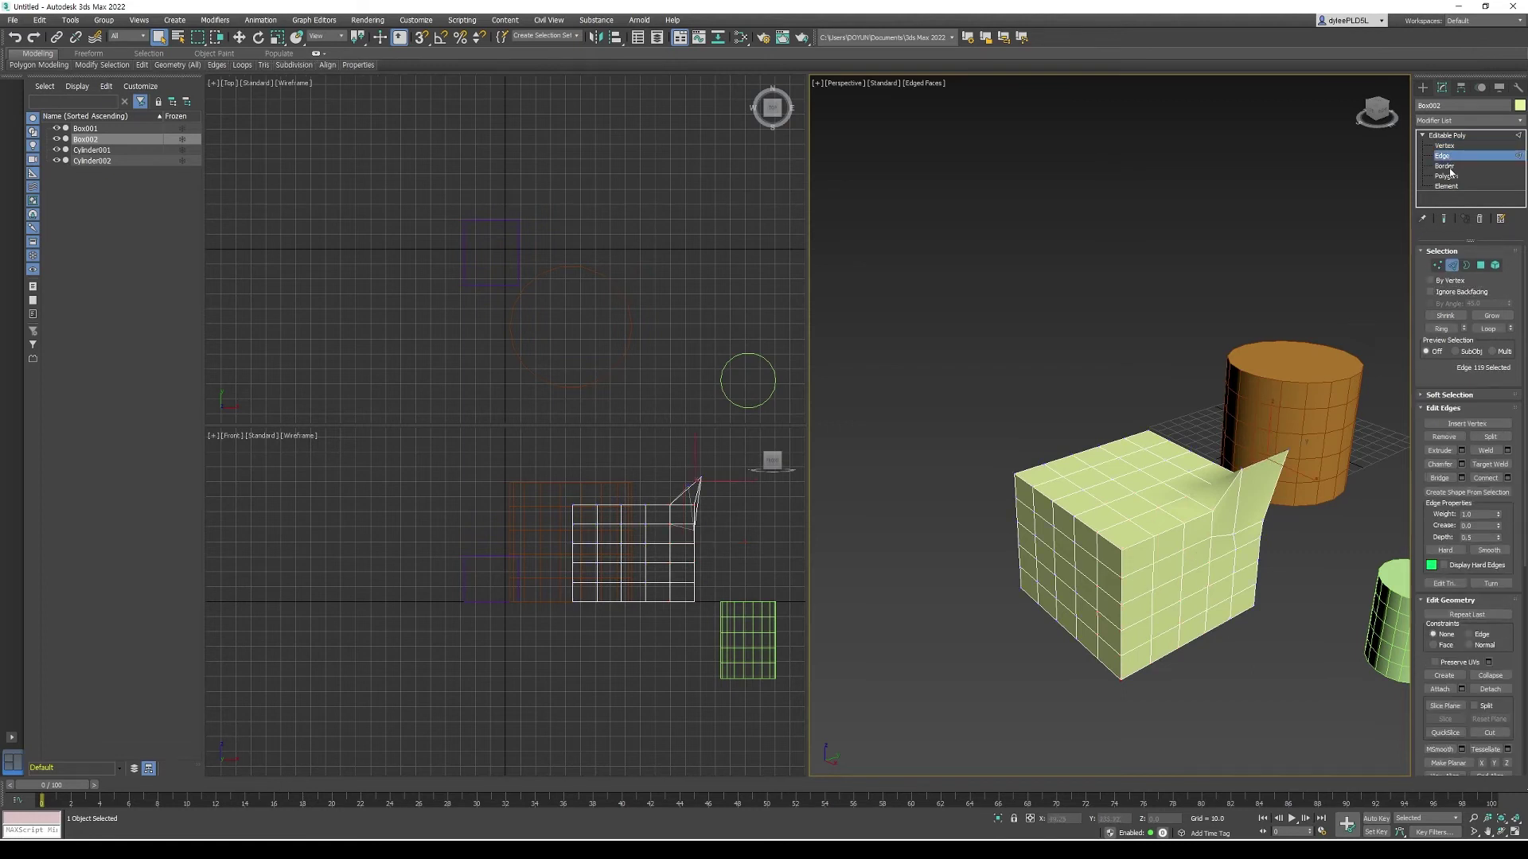
left_click(1448, 168)
middle_click_drag(1302, 467, 1245, 464)
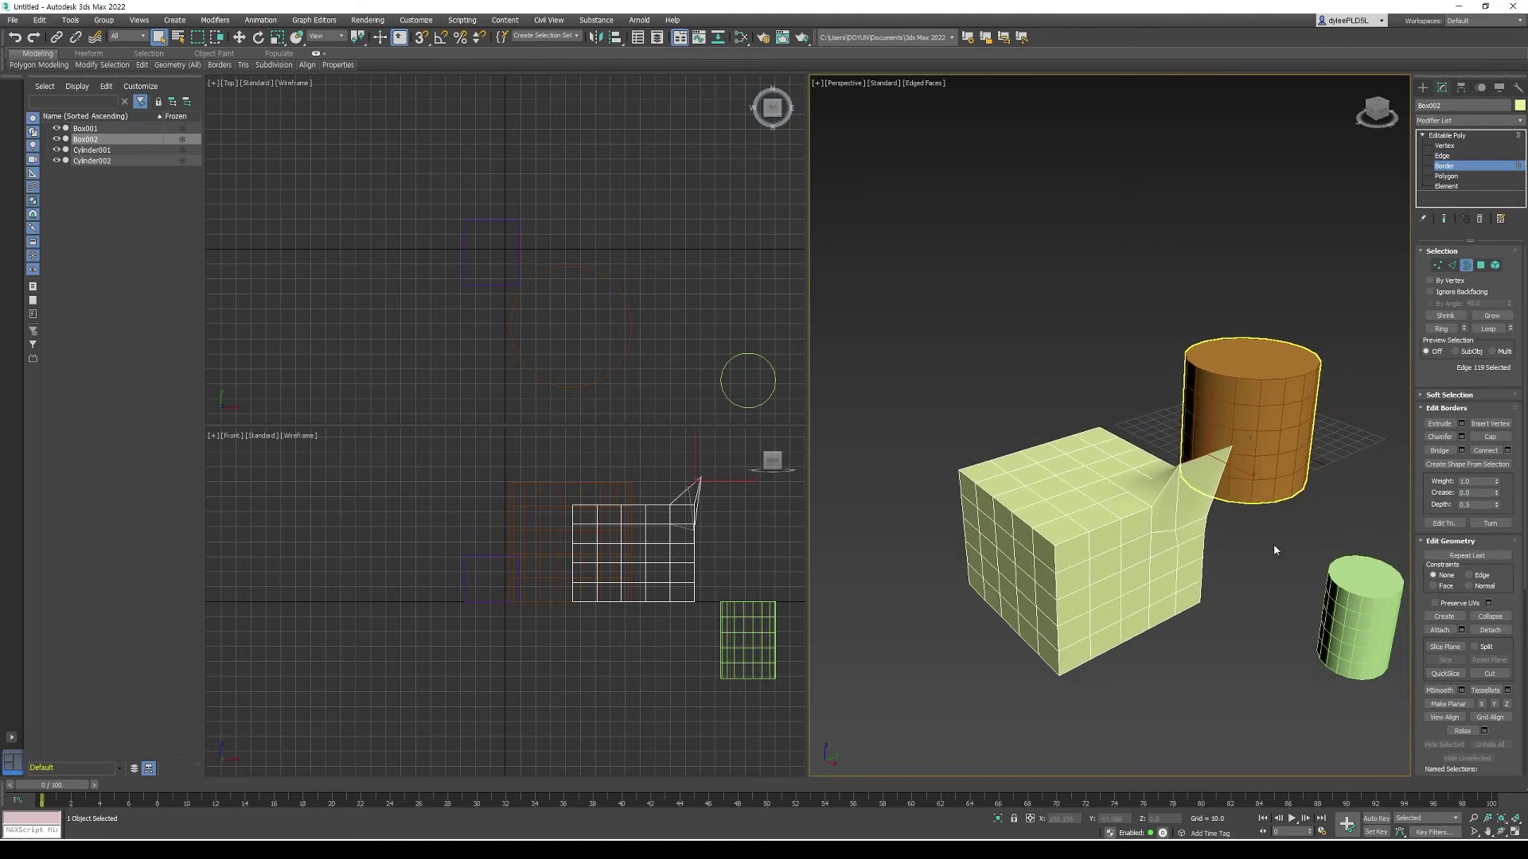
scroll(1273, 549, "up", 4)
scroll(1264, 580, "down", 4)
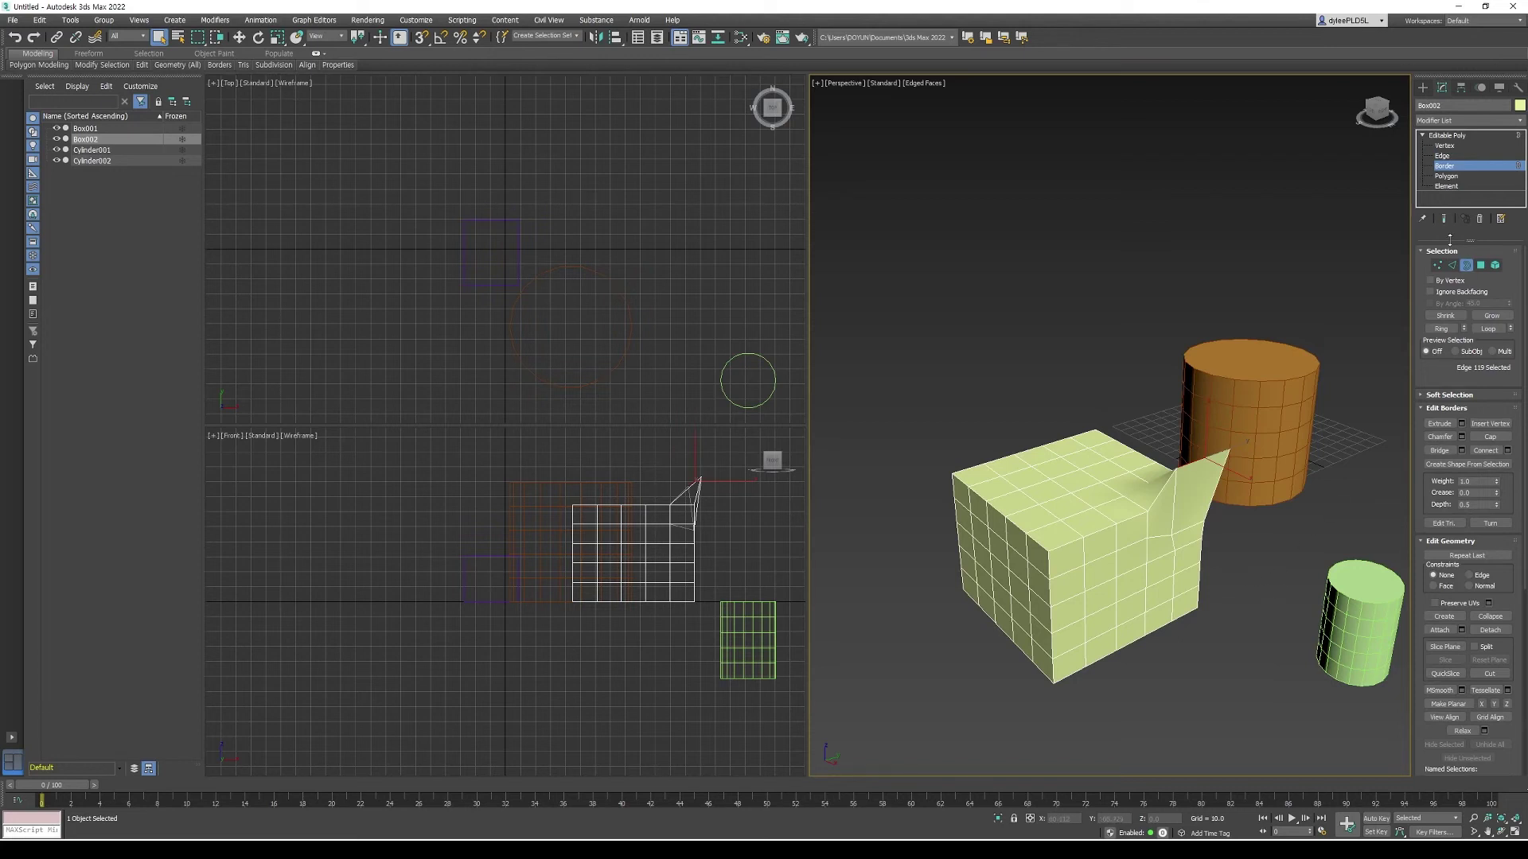
Step: At Polygon level, delete two adjacent polygons in the box's side face to open a rectangular hole
left_click(1452, 176)
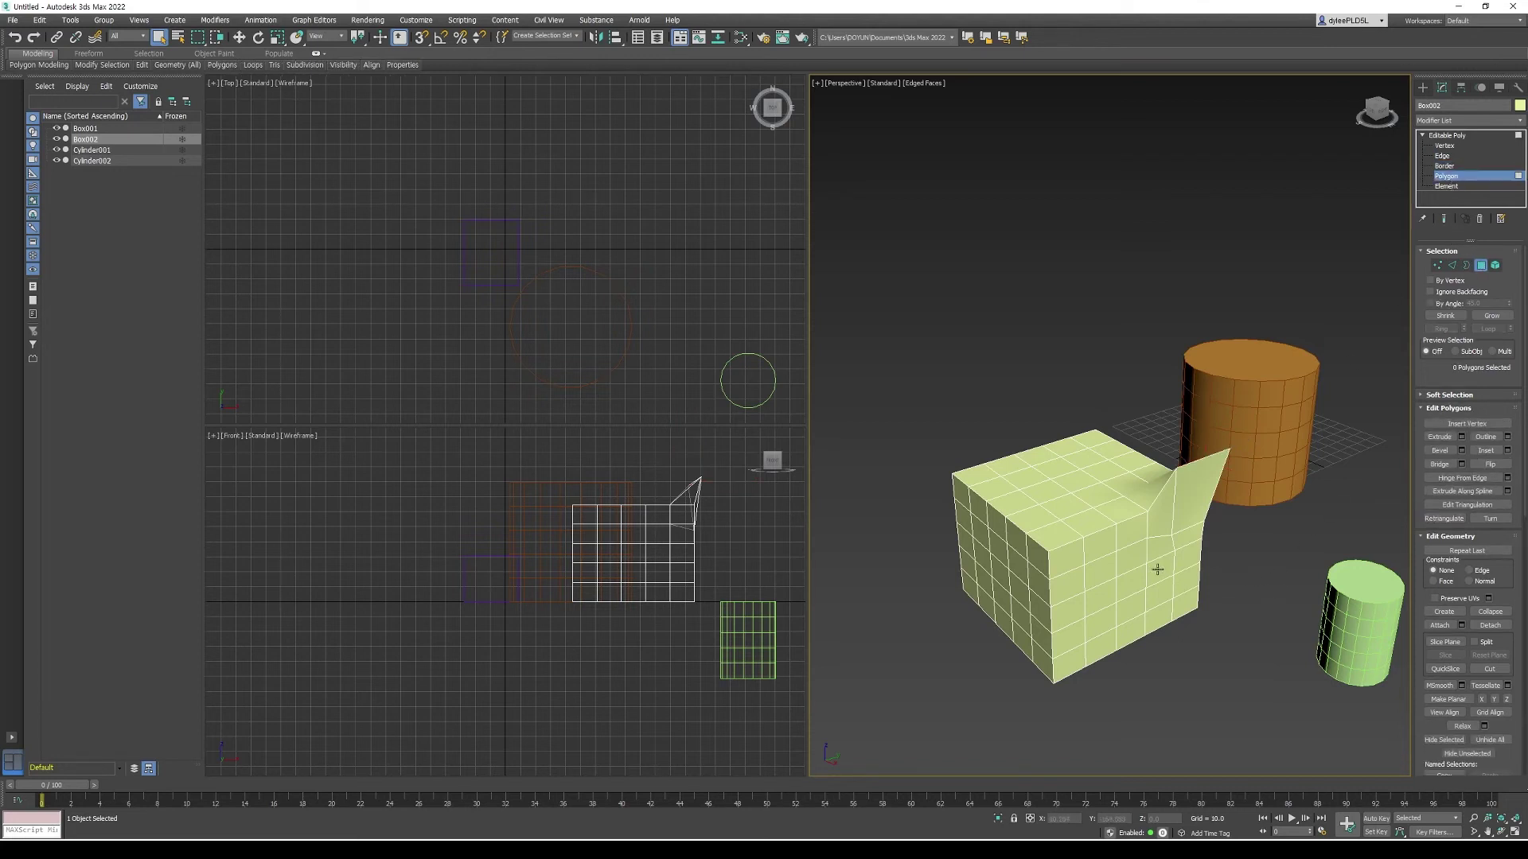
left_click(1132, 559)
left_click(1097, 565)
left_click(1129, 565)
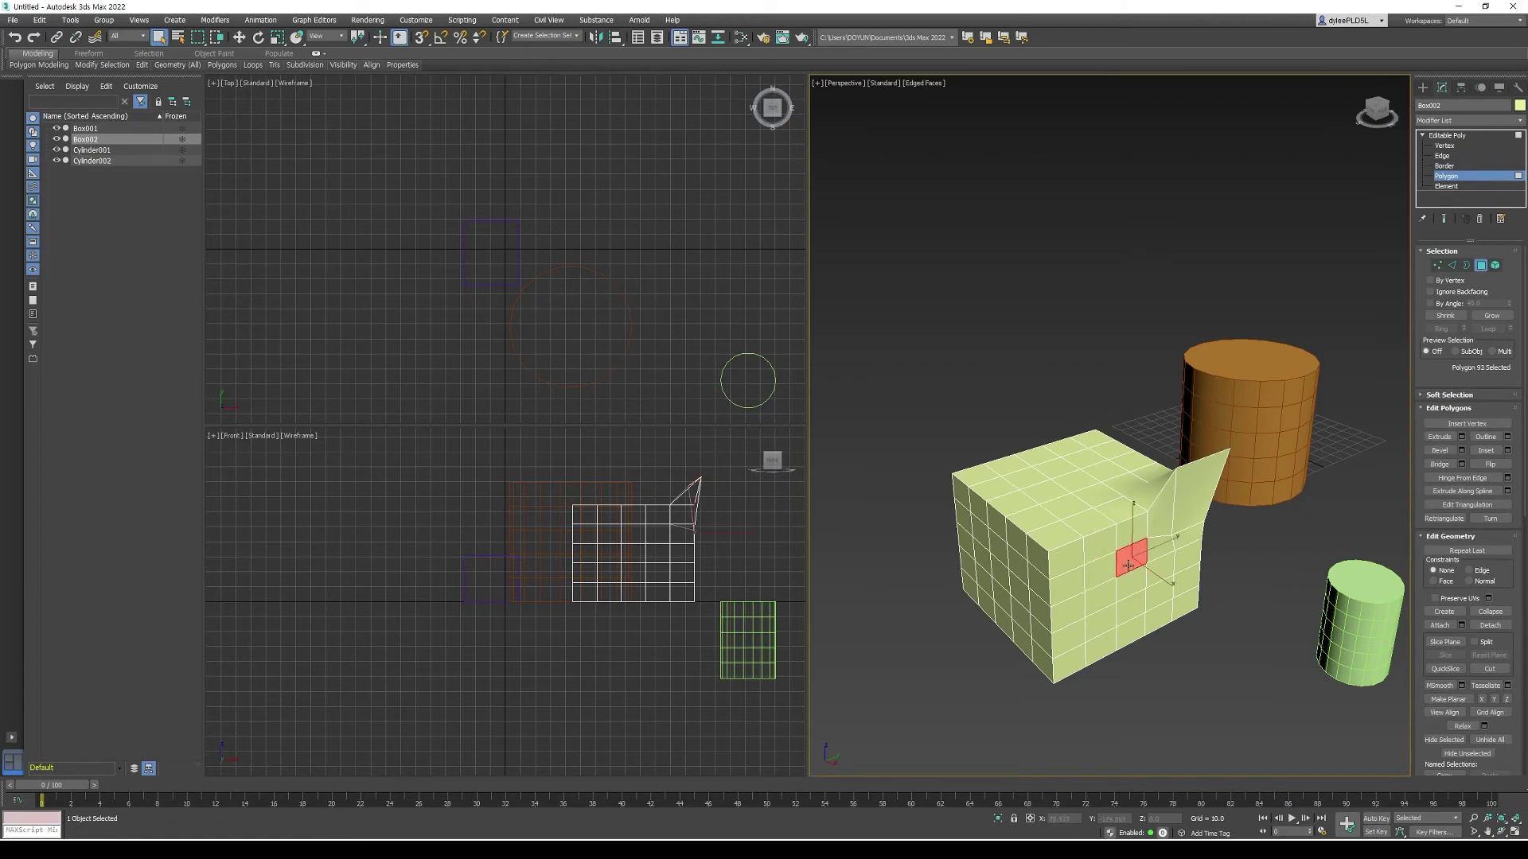
key("Delete")
left_click(1097, 565)
key("Delete")
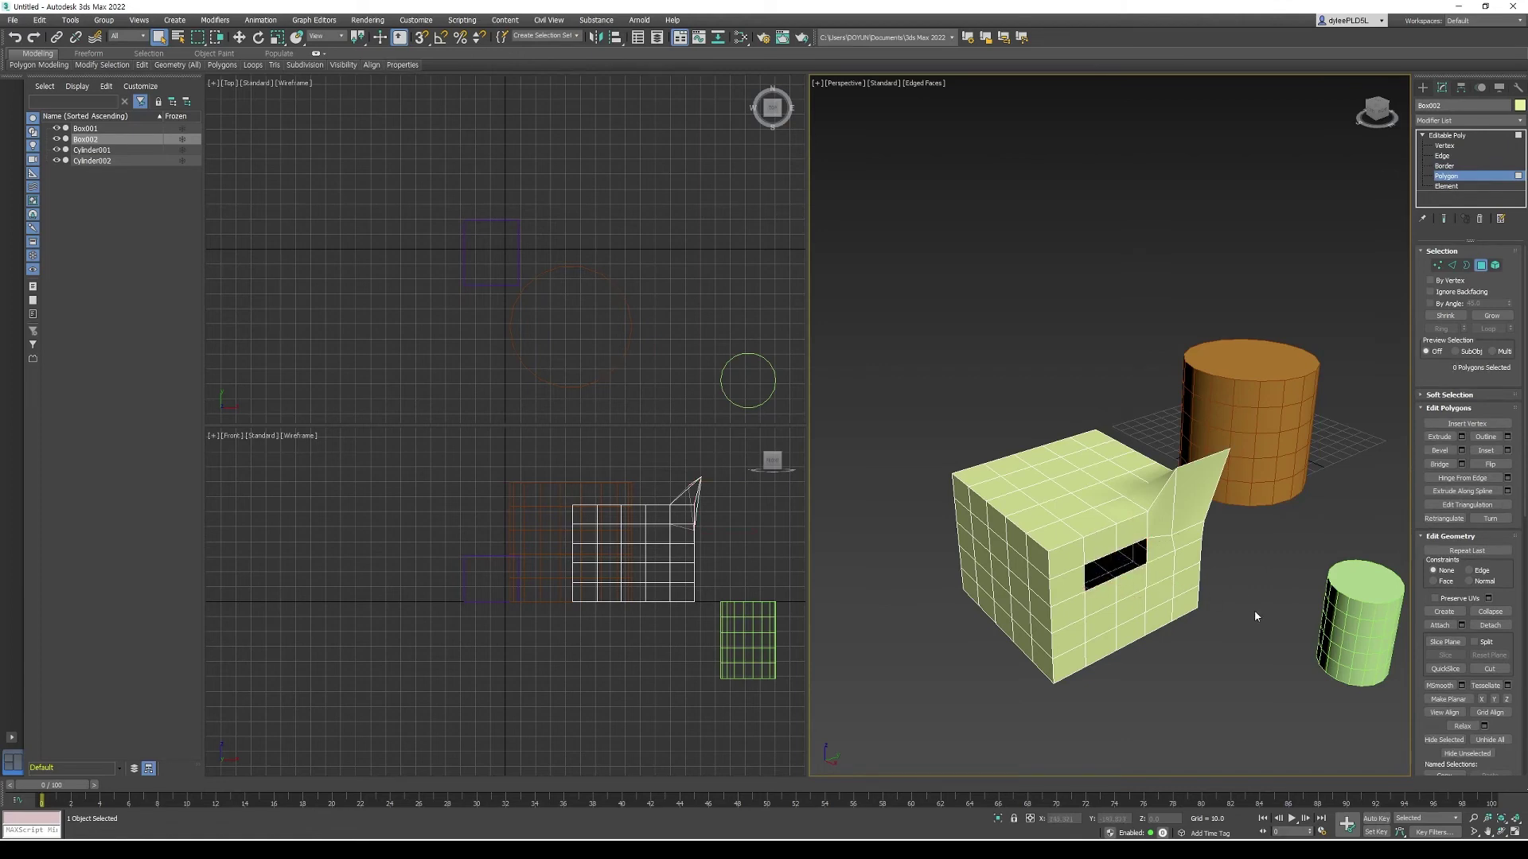
scroll(1254, 615, "up", 3)
scroll(1252, 617, "down", 3)
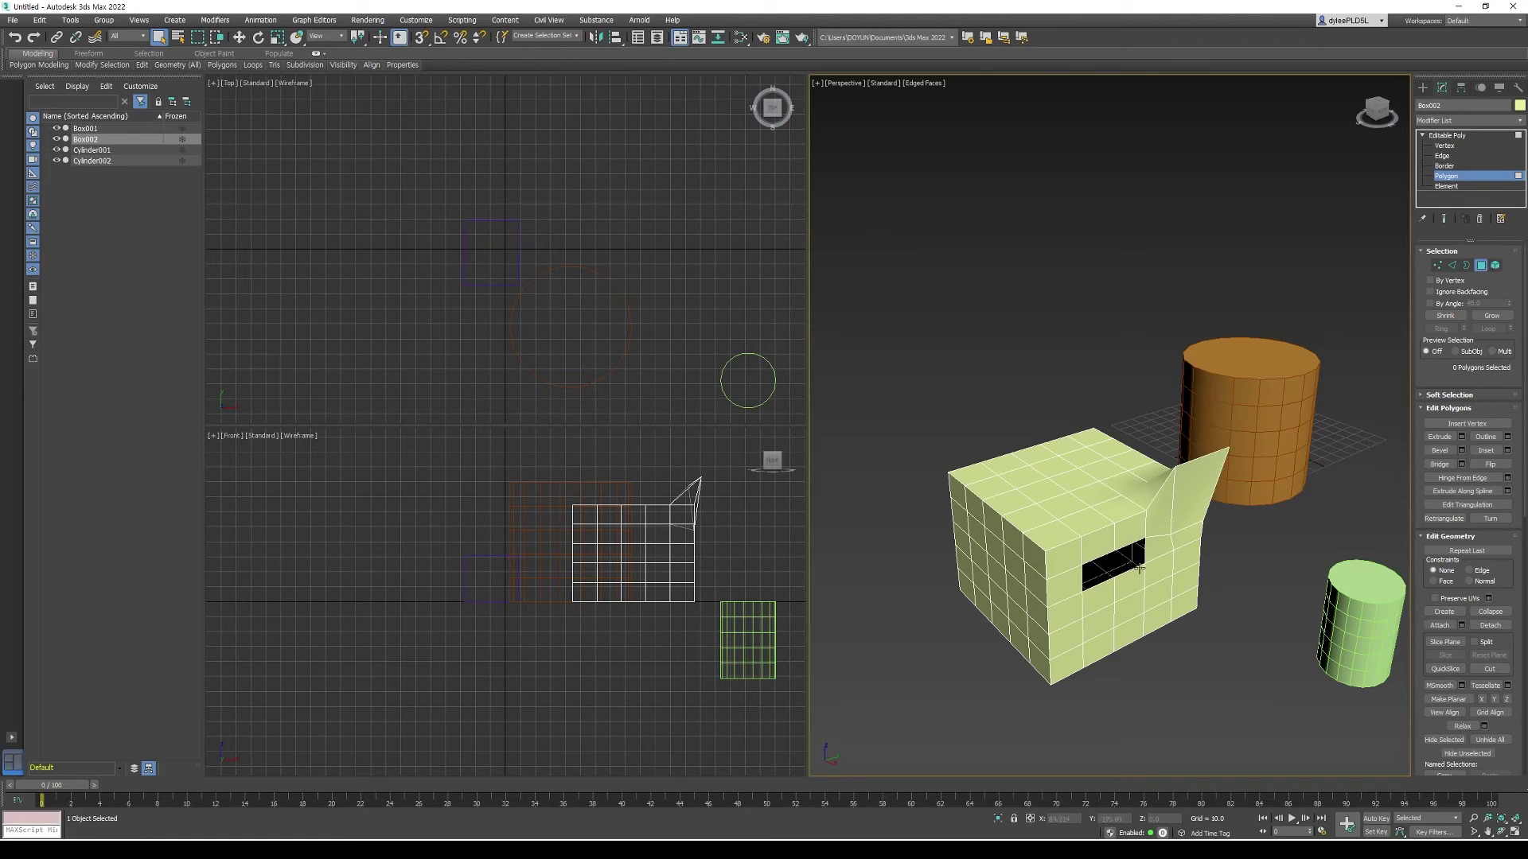
Step: Select single edges along the hole's upper rim at Edge level, and switch to Border level
key("2")
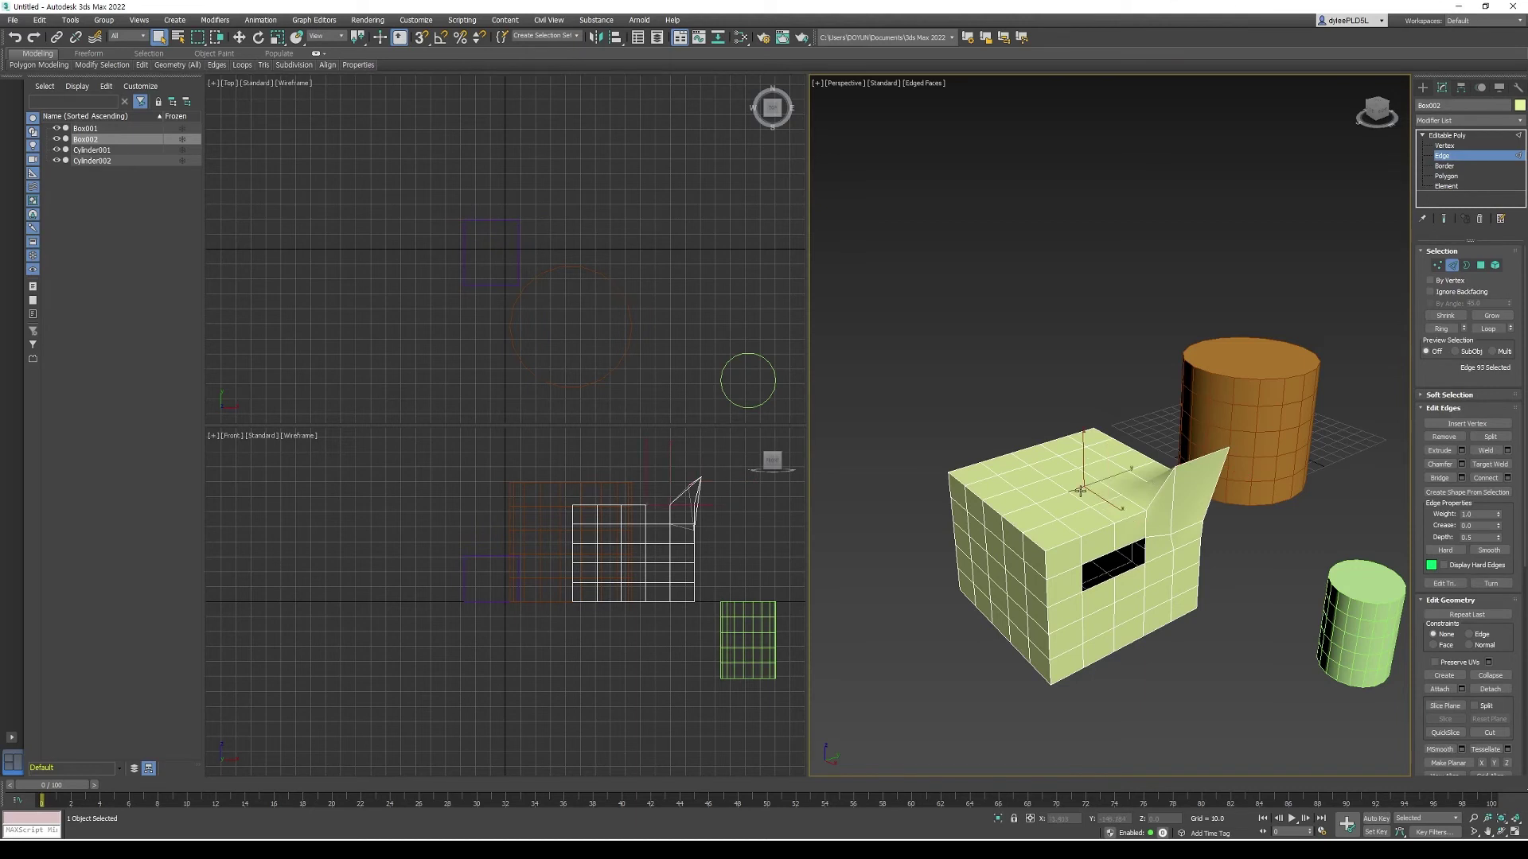
left_click(1103, 556)
left_click(1139, 549)
left_click(1442, 166)
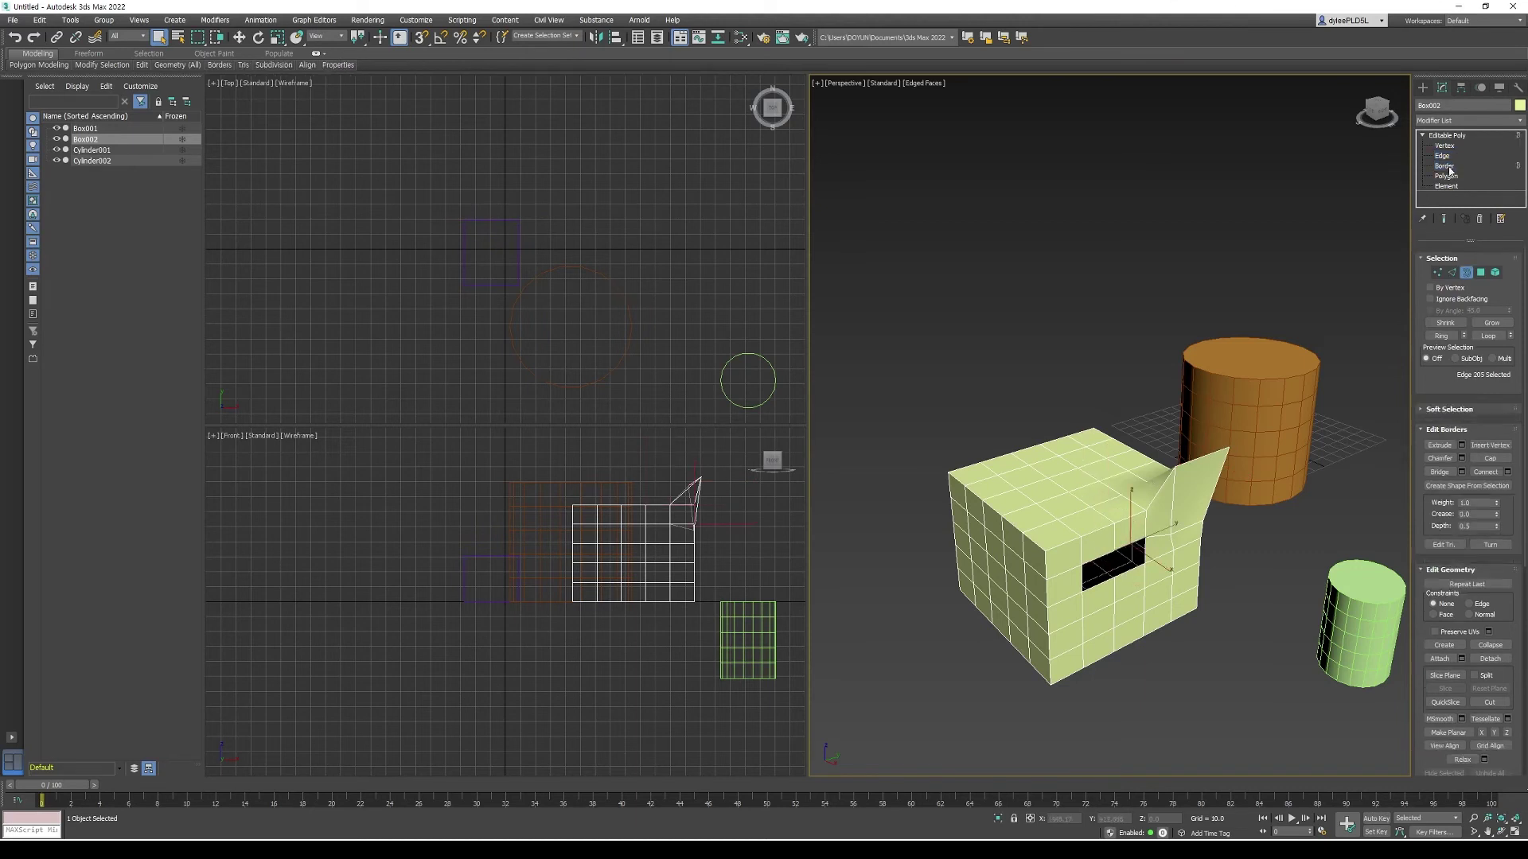
Step: Select the rectangular hole's rim as a border, comparing it with a single edge selected above the hole at Edge level
left_click(1105, 563)
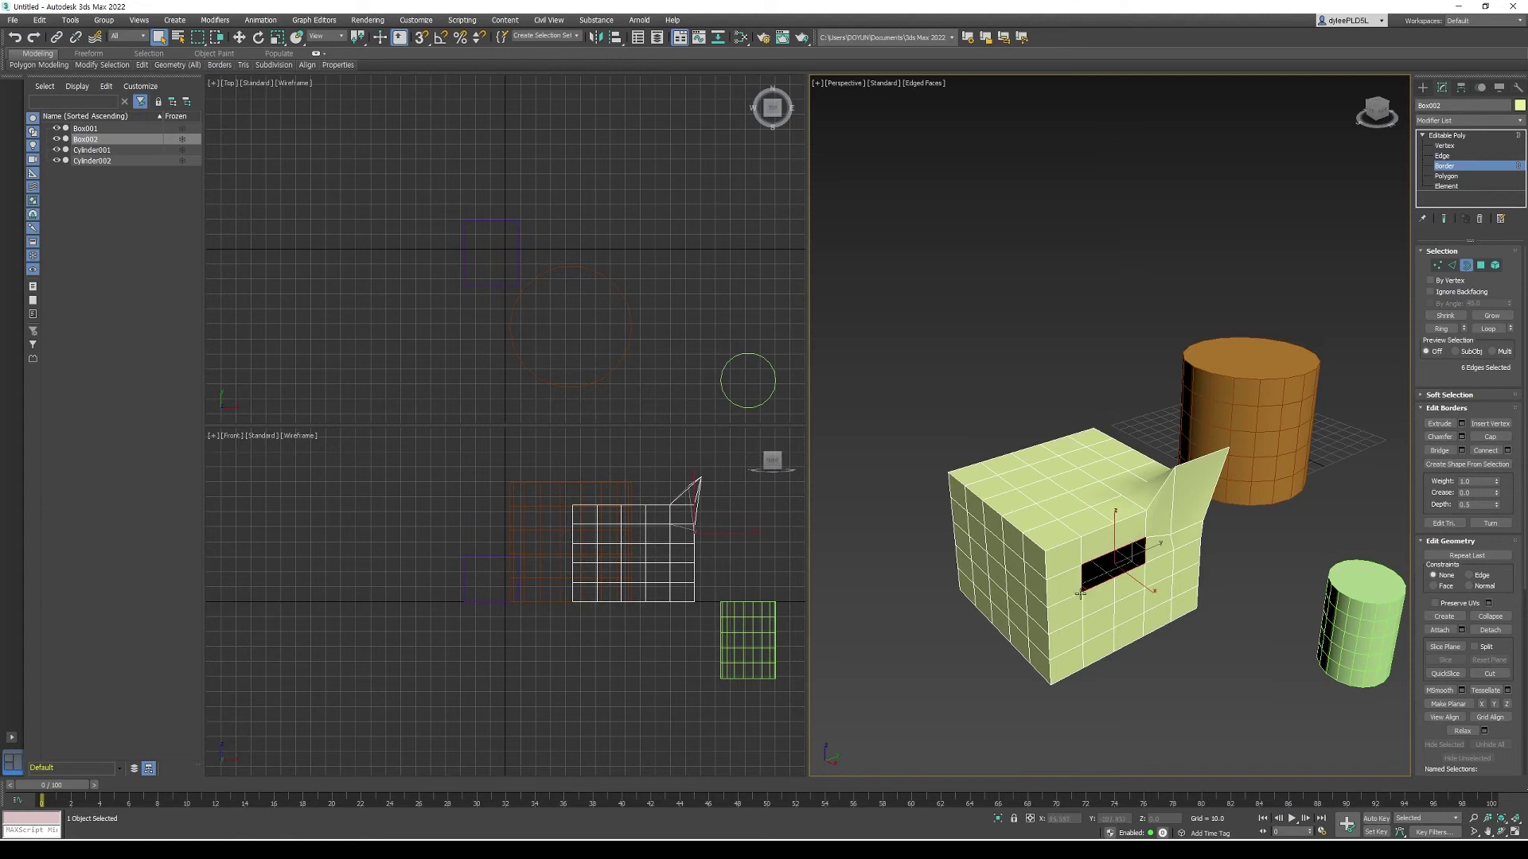
left_click(1087, 617)
left_click(1442, 156)
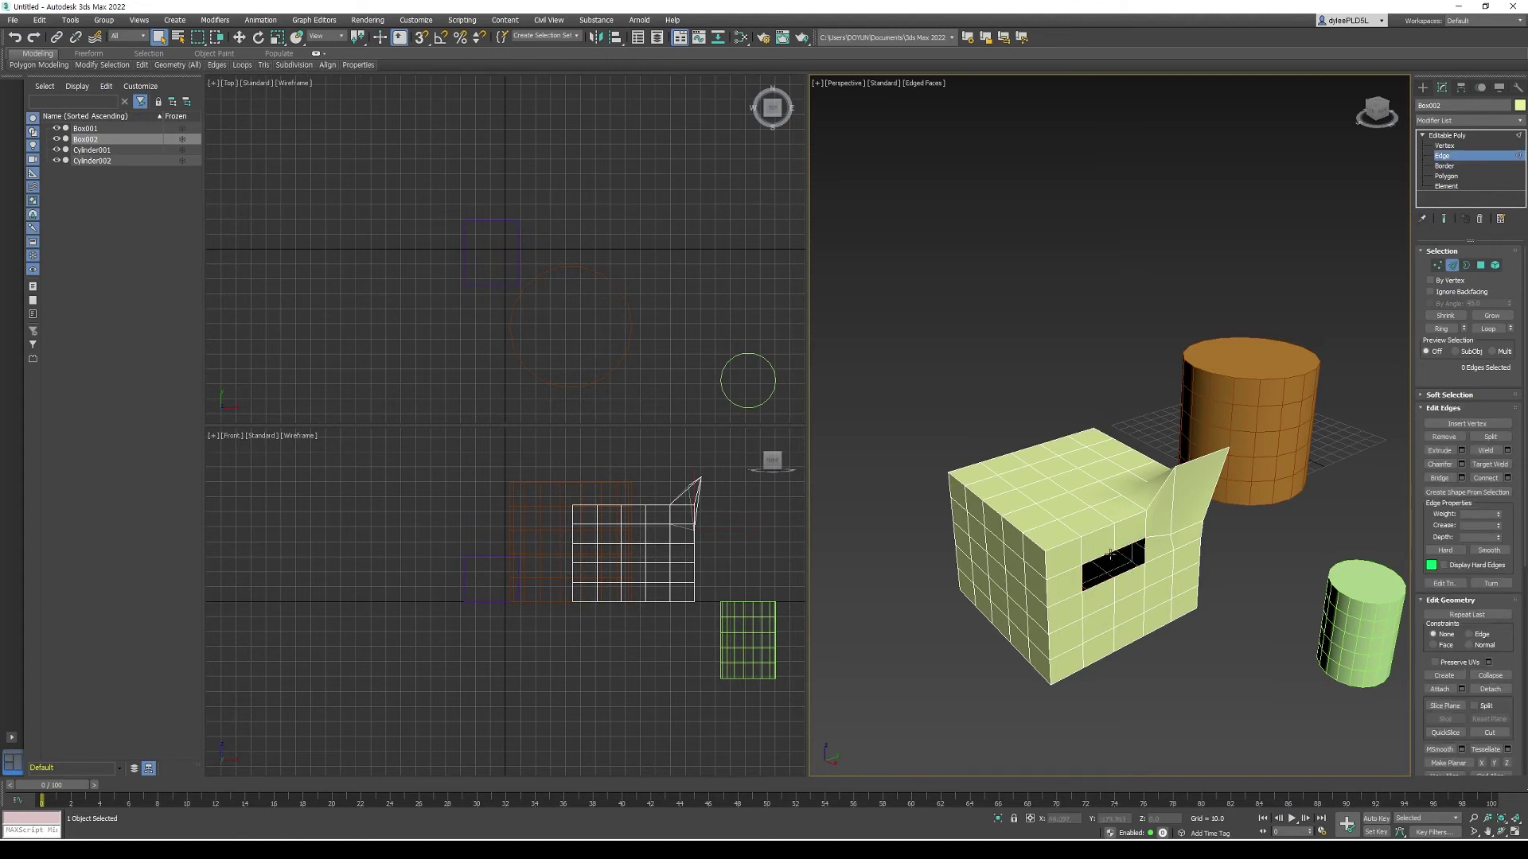
left_click(1122, 519)
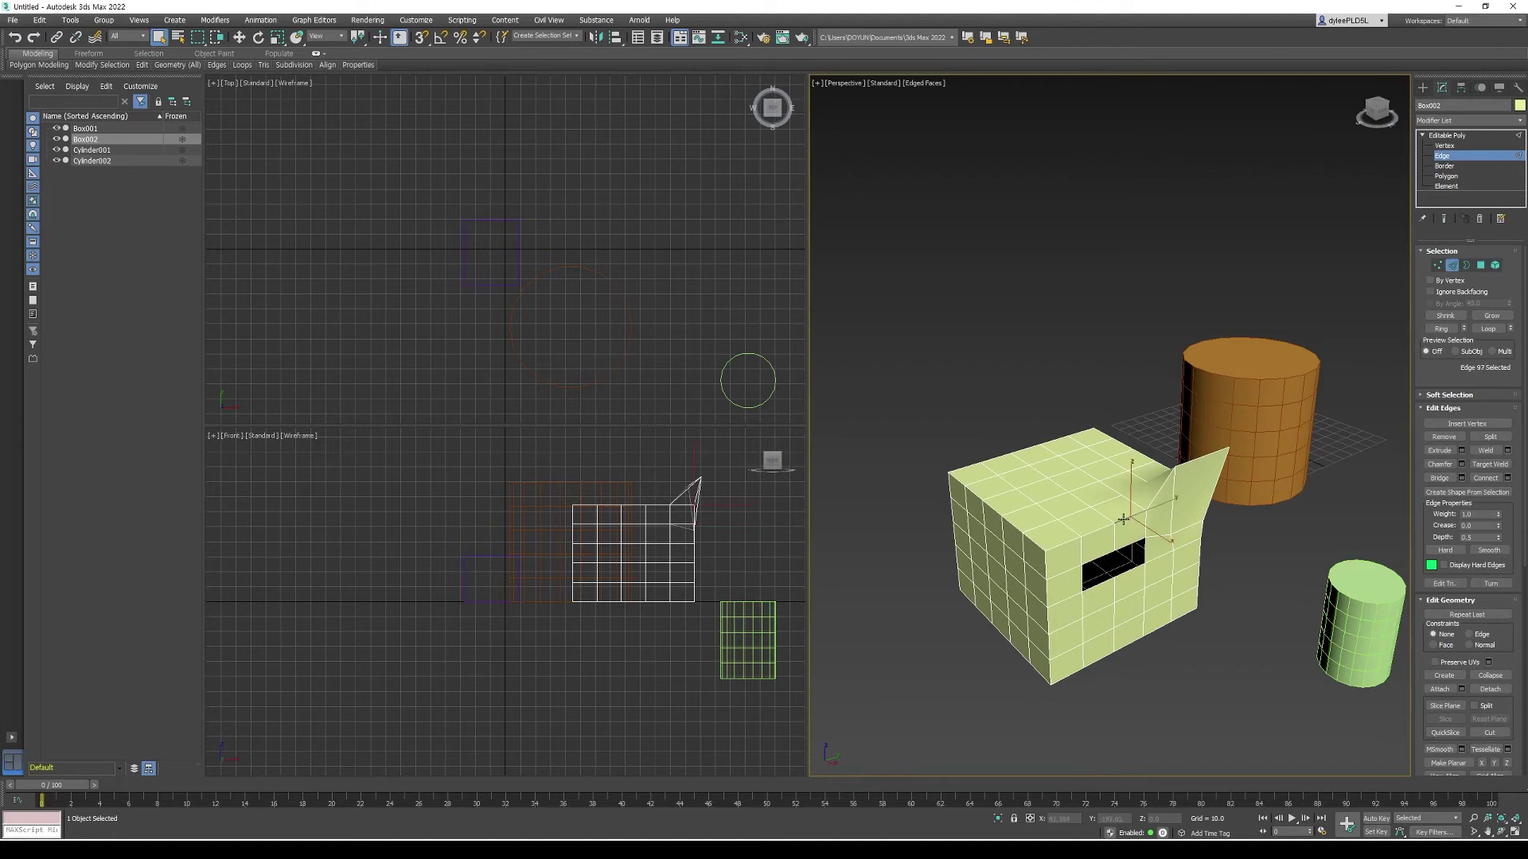
left_click(1445, 166)
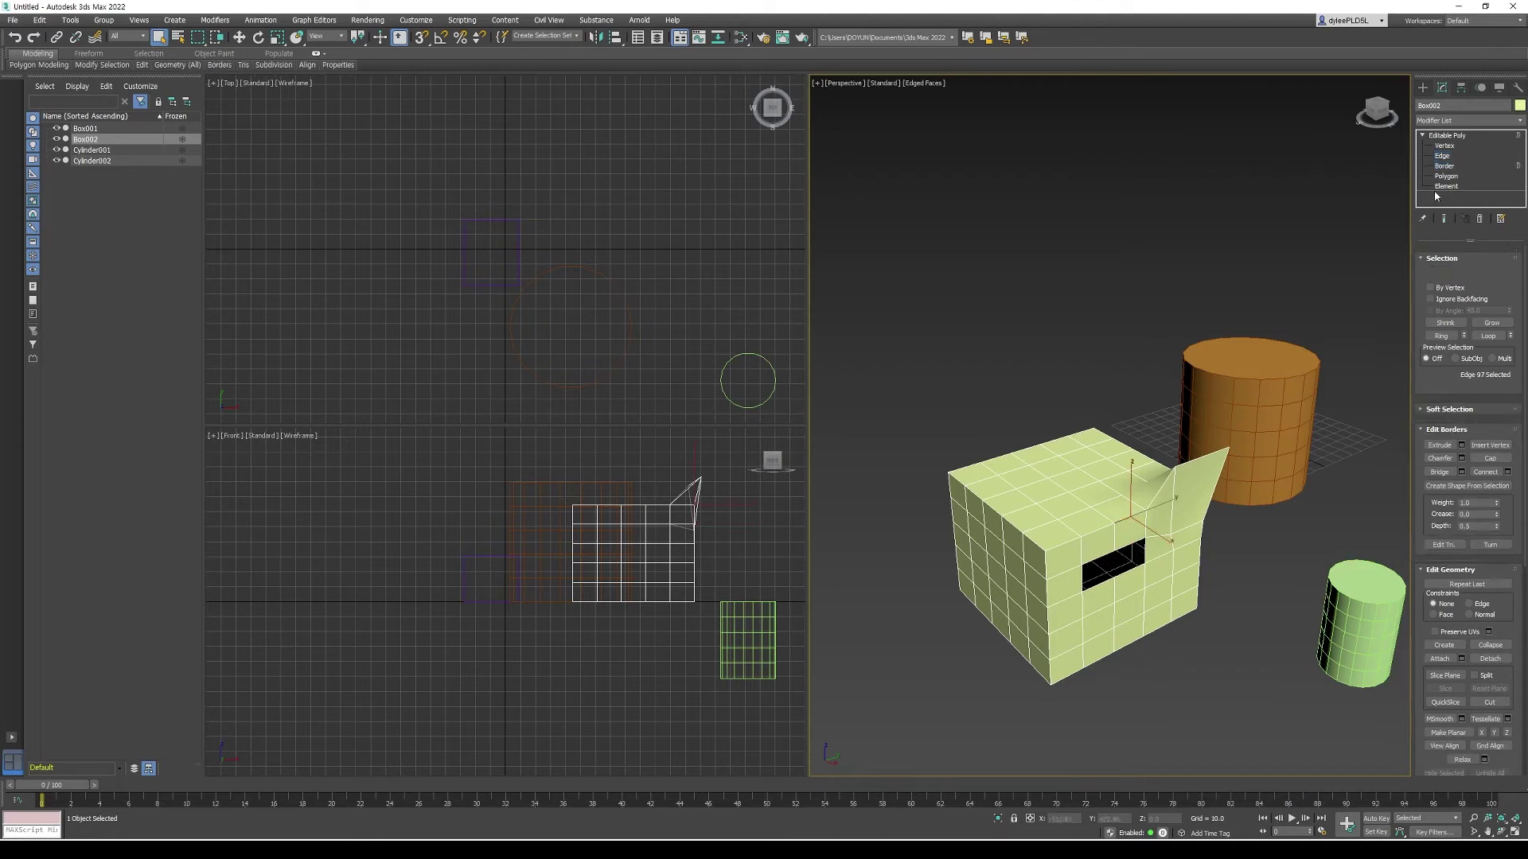
left_click(1100, 608)
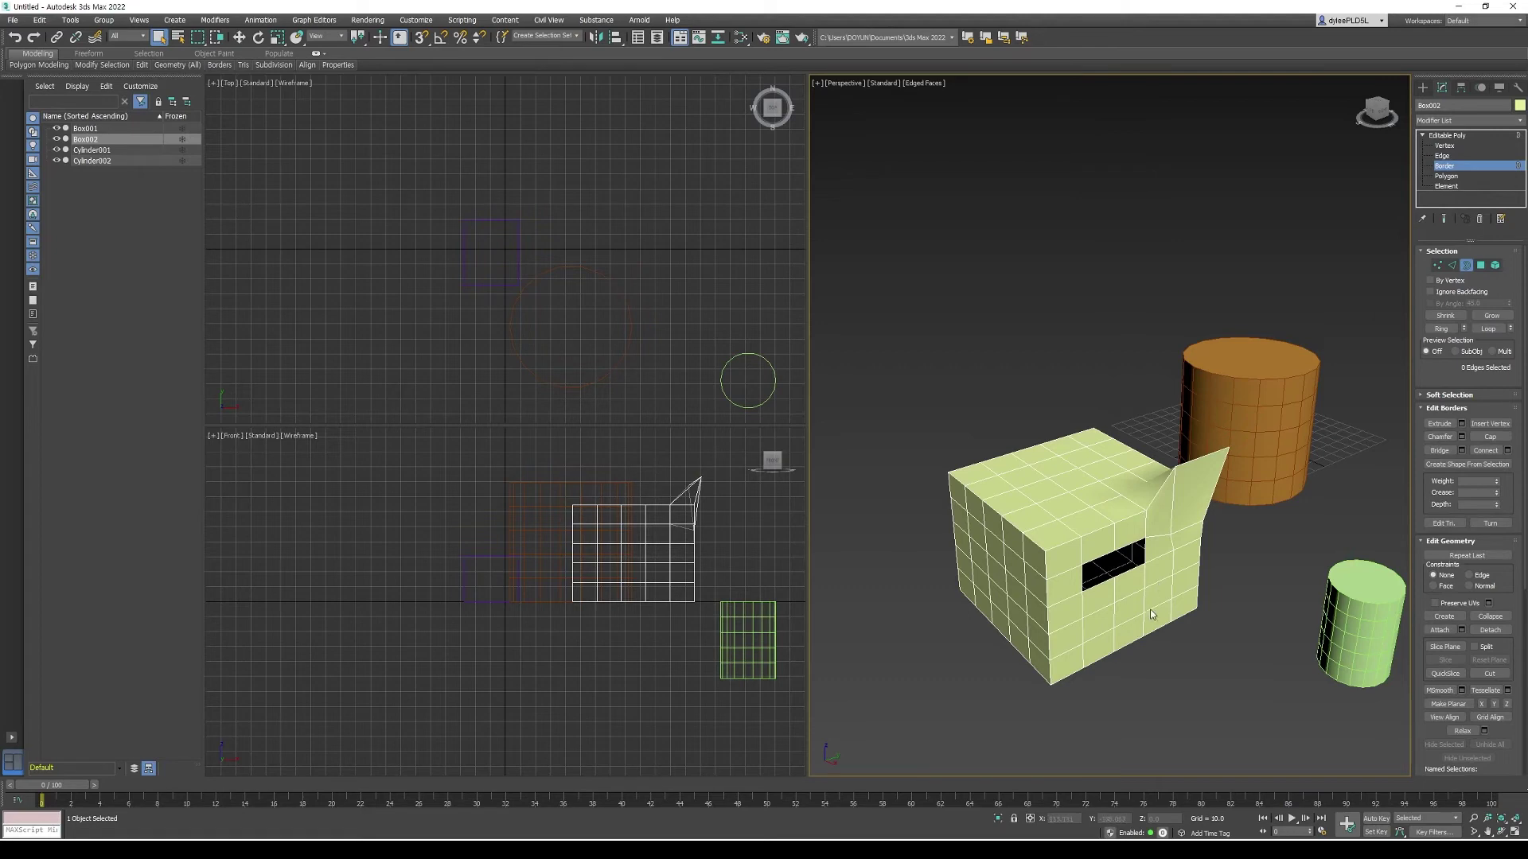
left_click(1134, 570)
Step: Select single polygons on the box's upper face at Polygon level, and switch to Element level
left_click(1459, 176)
left_click(1098, 495)
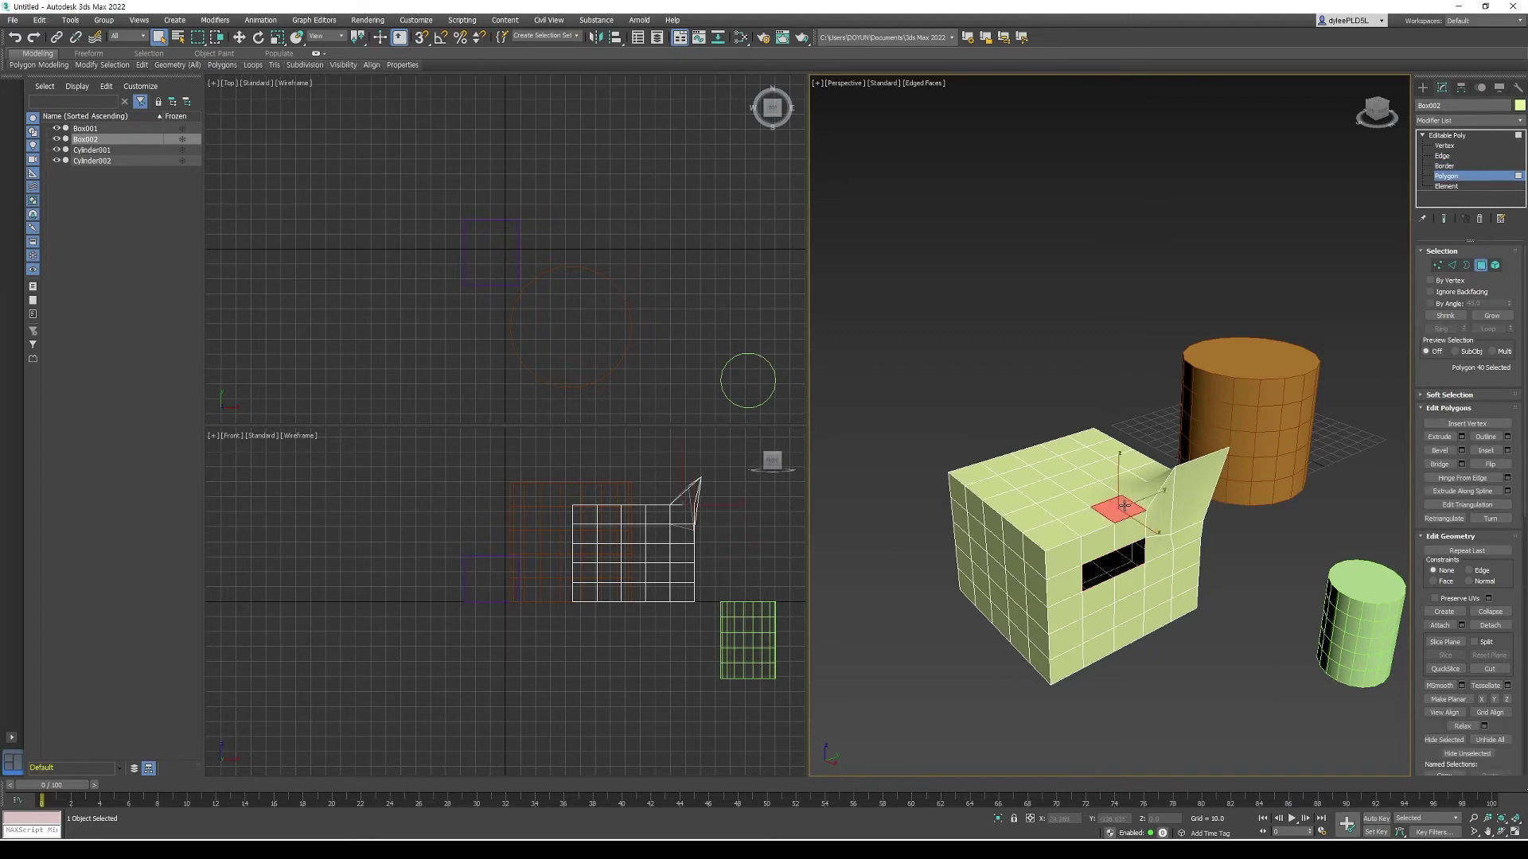
left_click(1076, 476)
key("5")
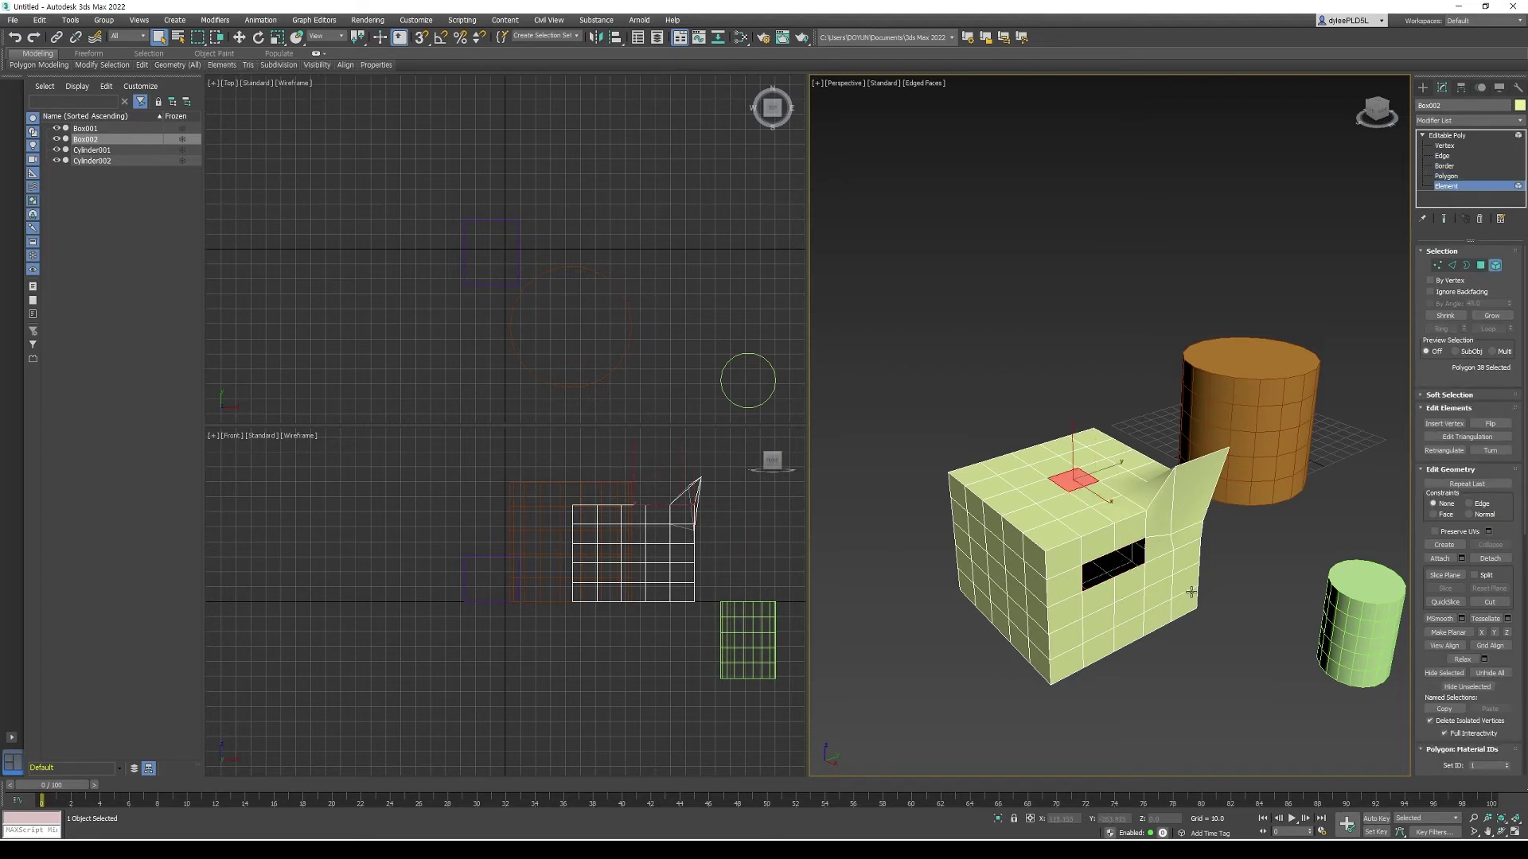
scroll(1189, 591, "down", 2)
scroll(1188, 592, "up", 2)
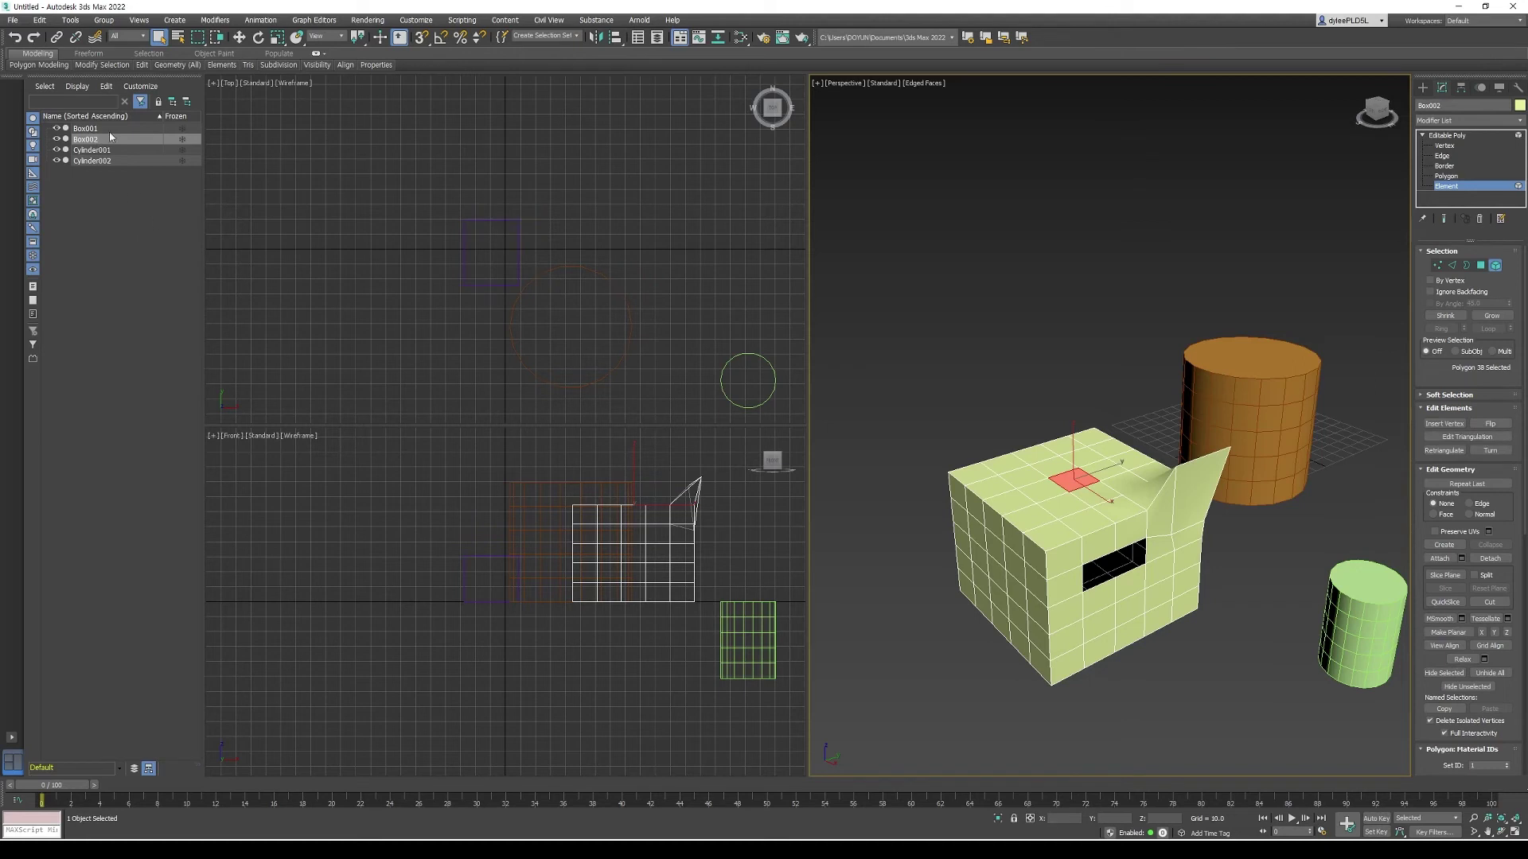
scroll(1090, 465, "down", 3)
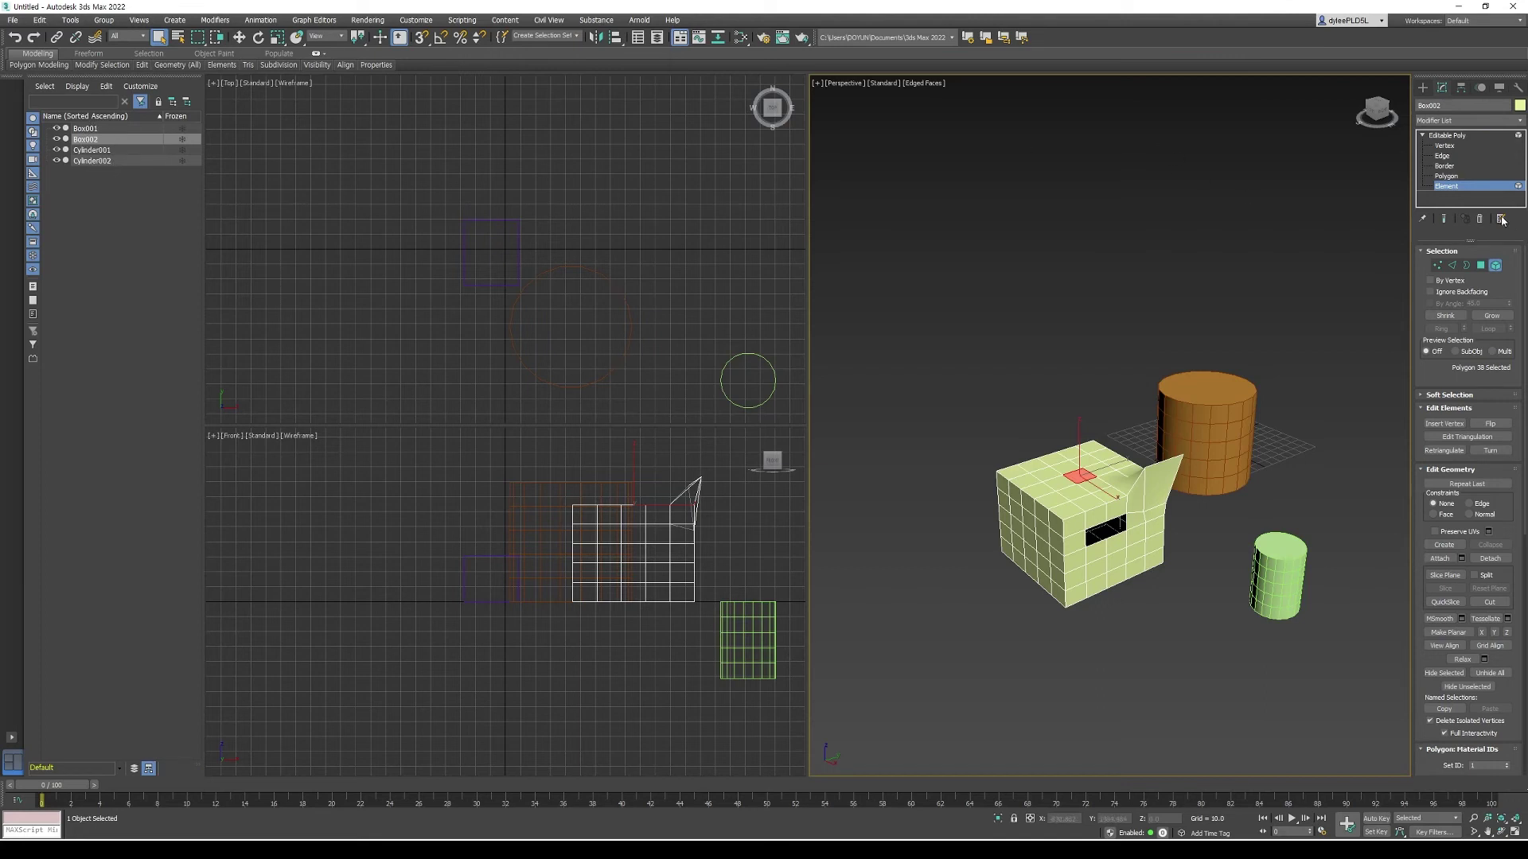
left_click(1451, 188)
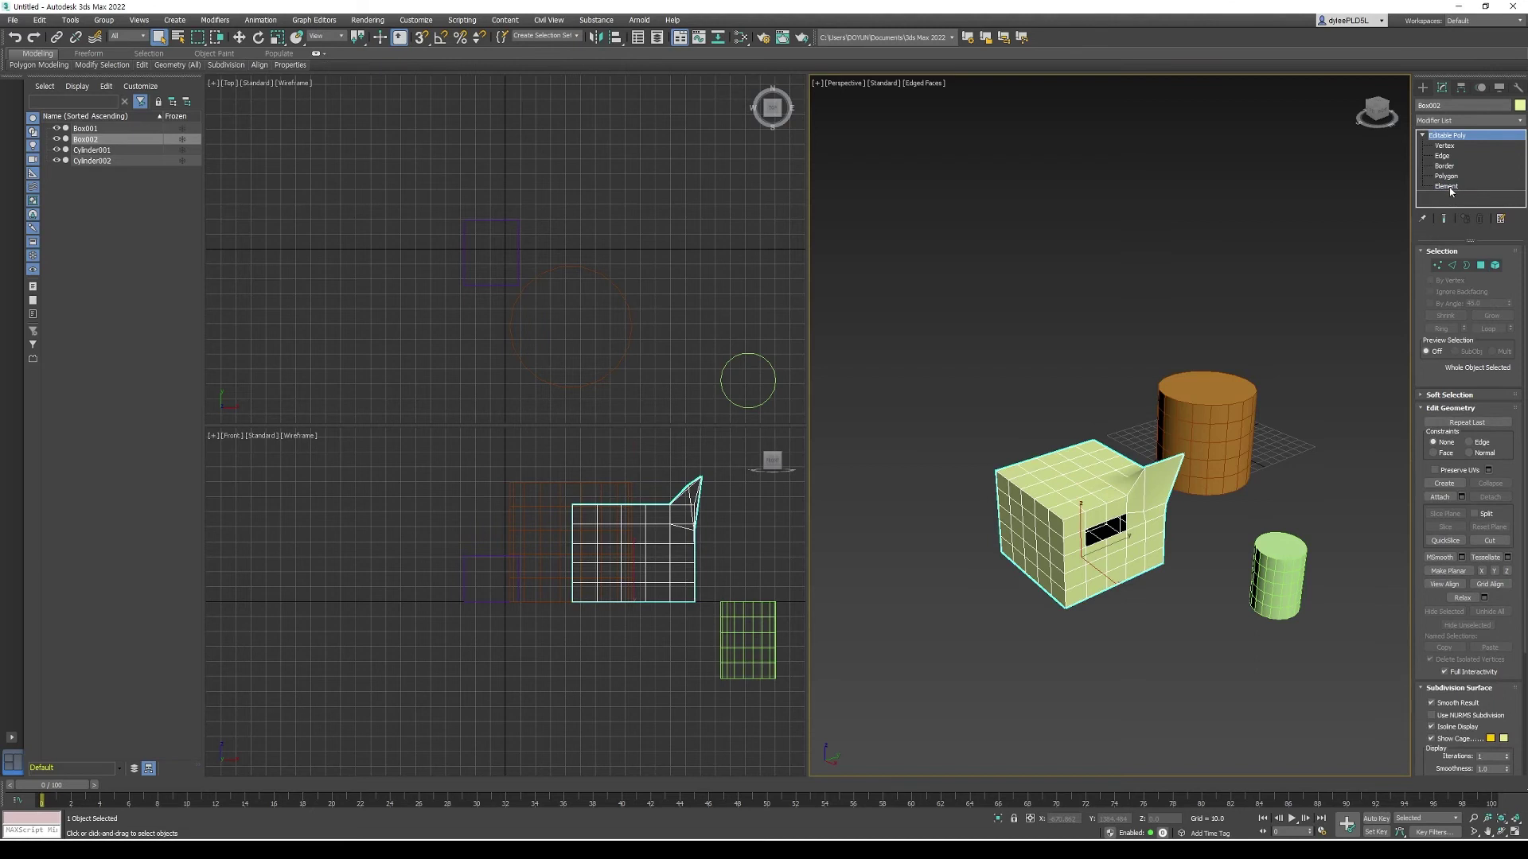
left_click(1450, 188)
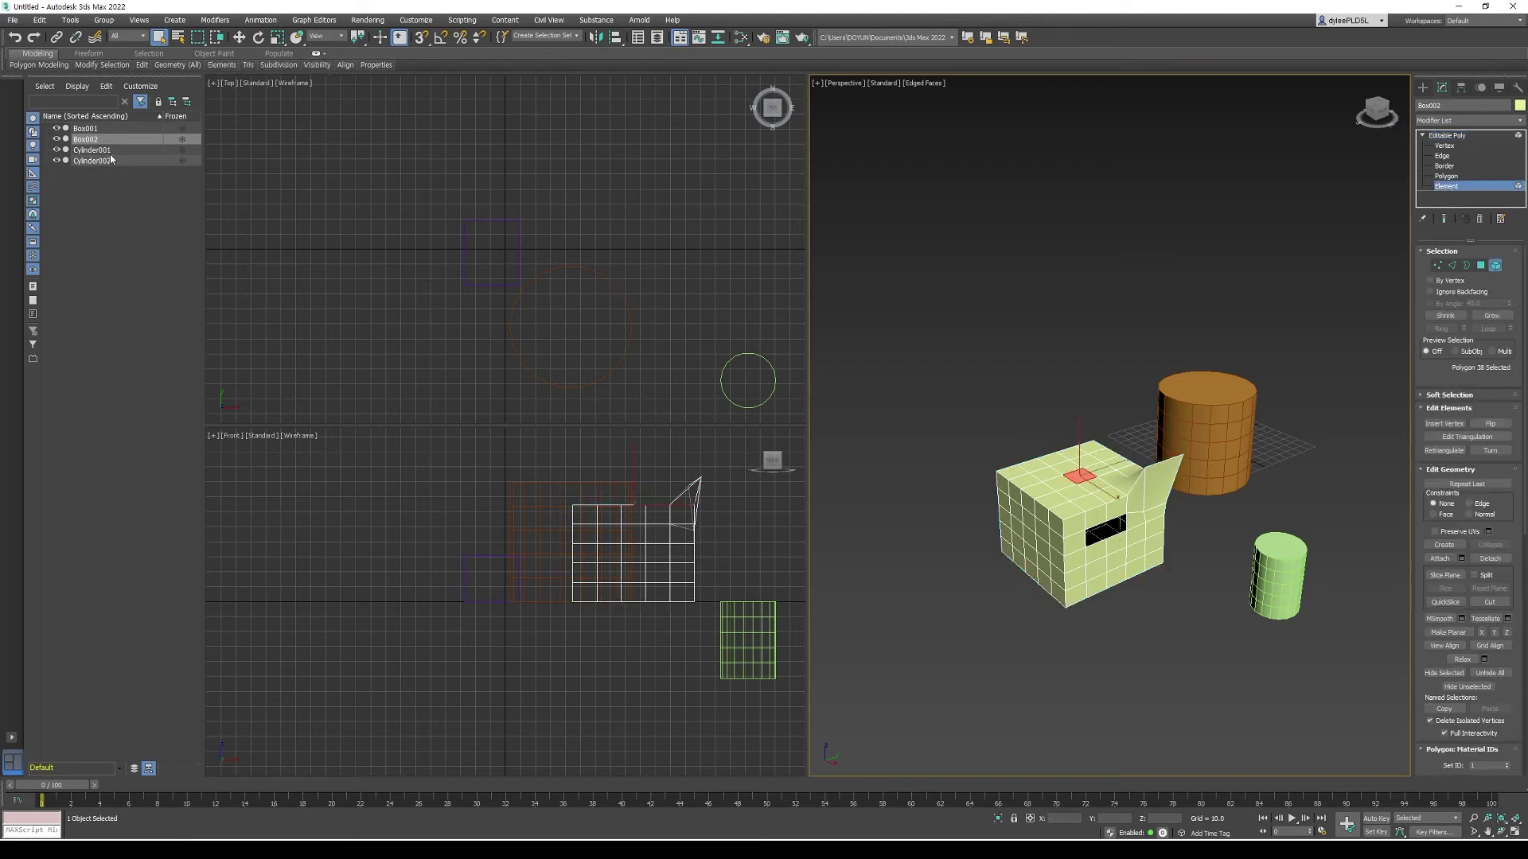
Step: At Edge level, region-select different groups of the box's edges
left_click(1455, 156)
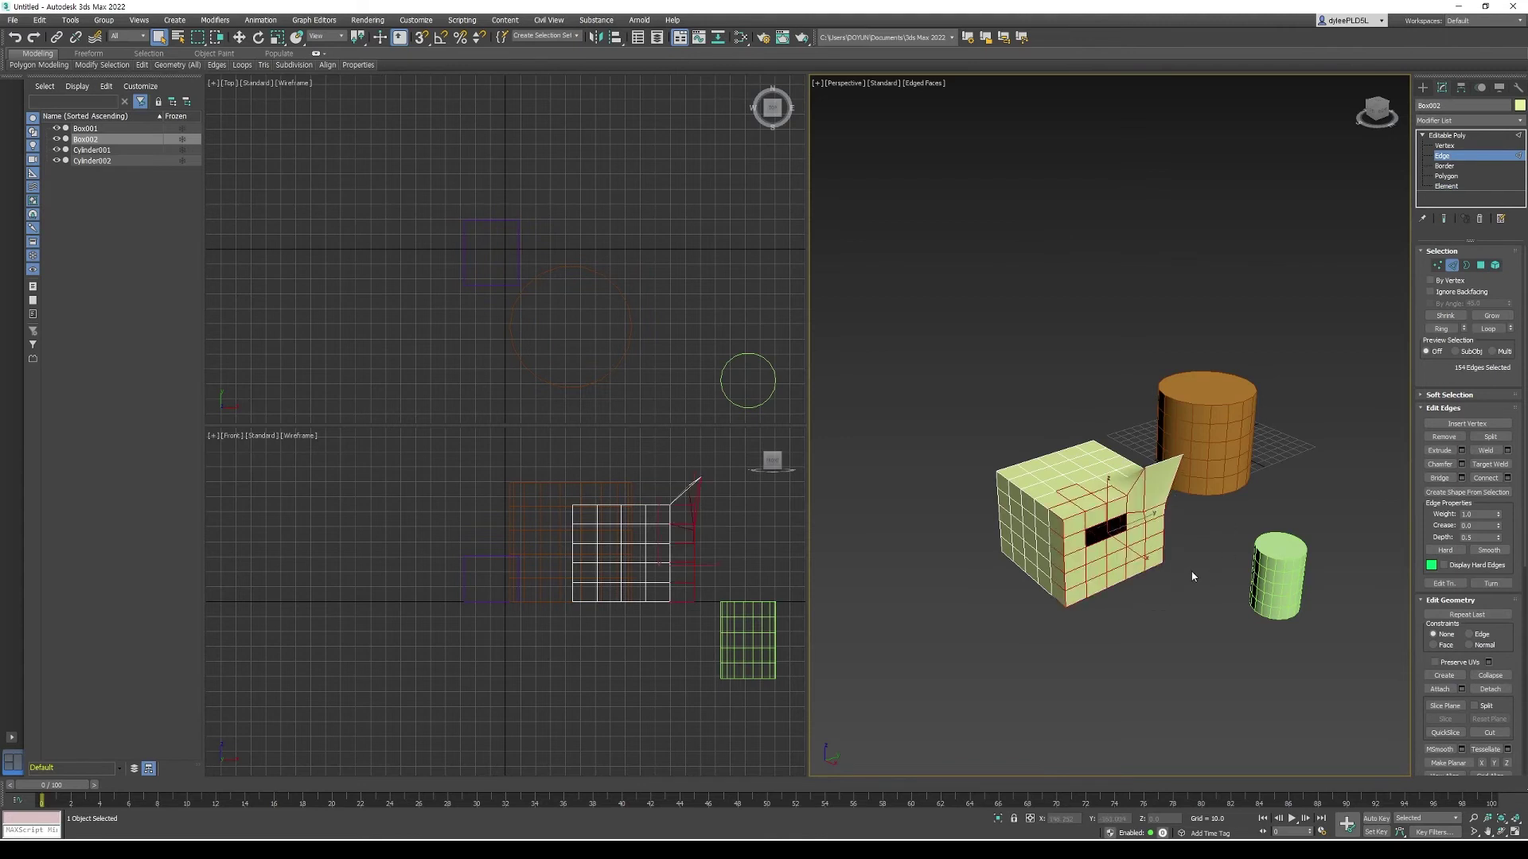
left_click(1168, 549)
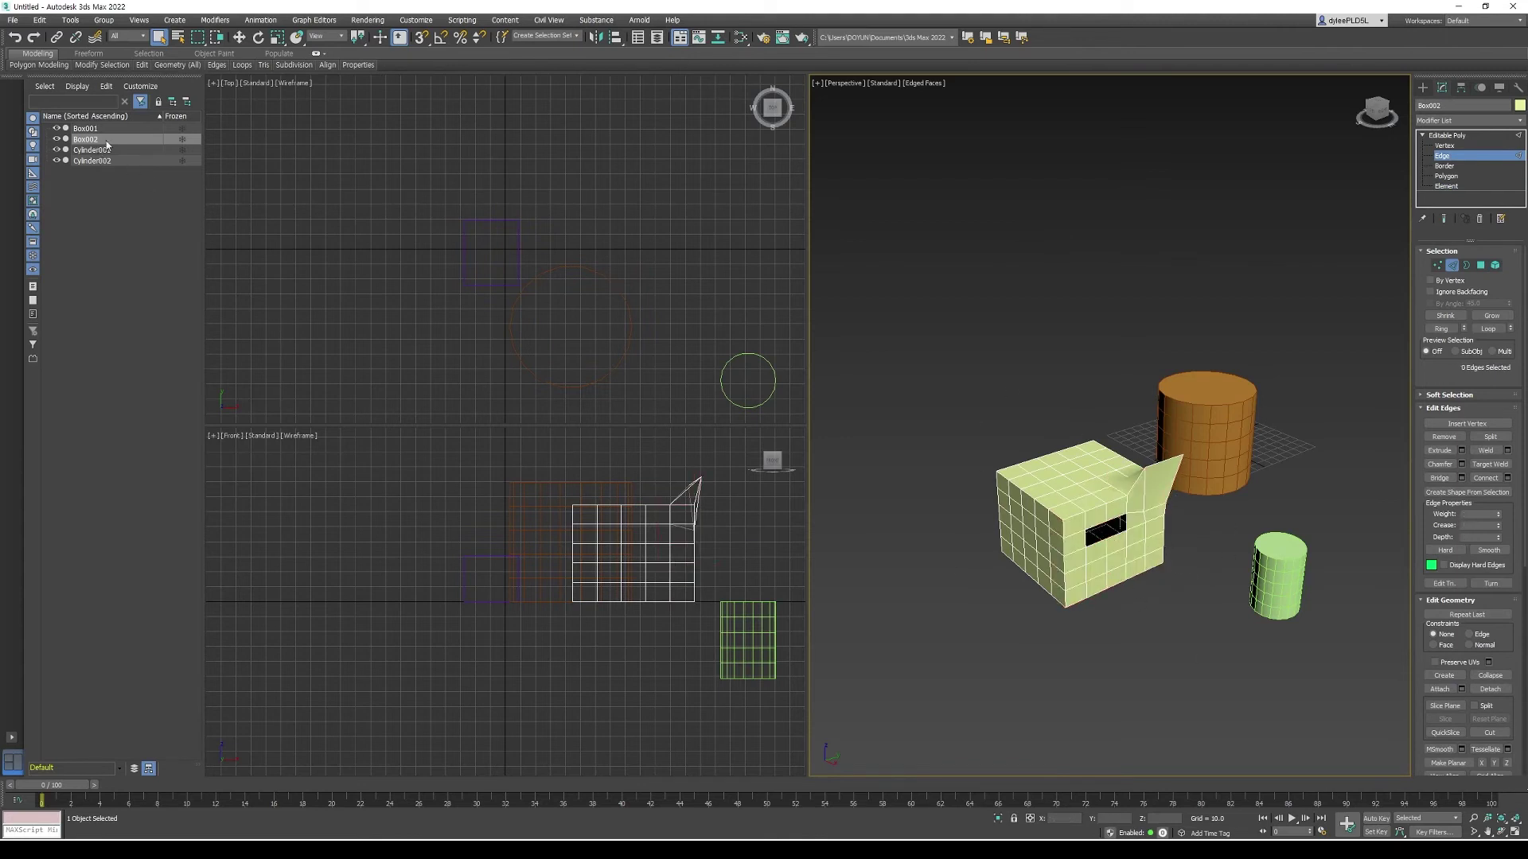
key("ctrl+a")
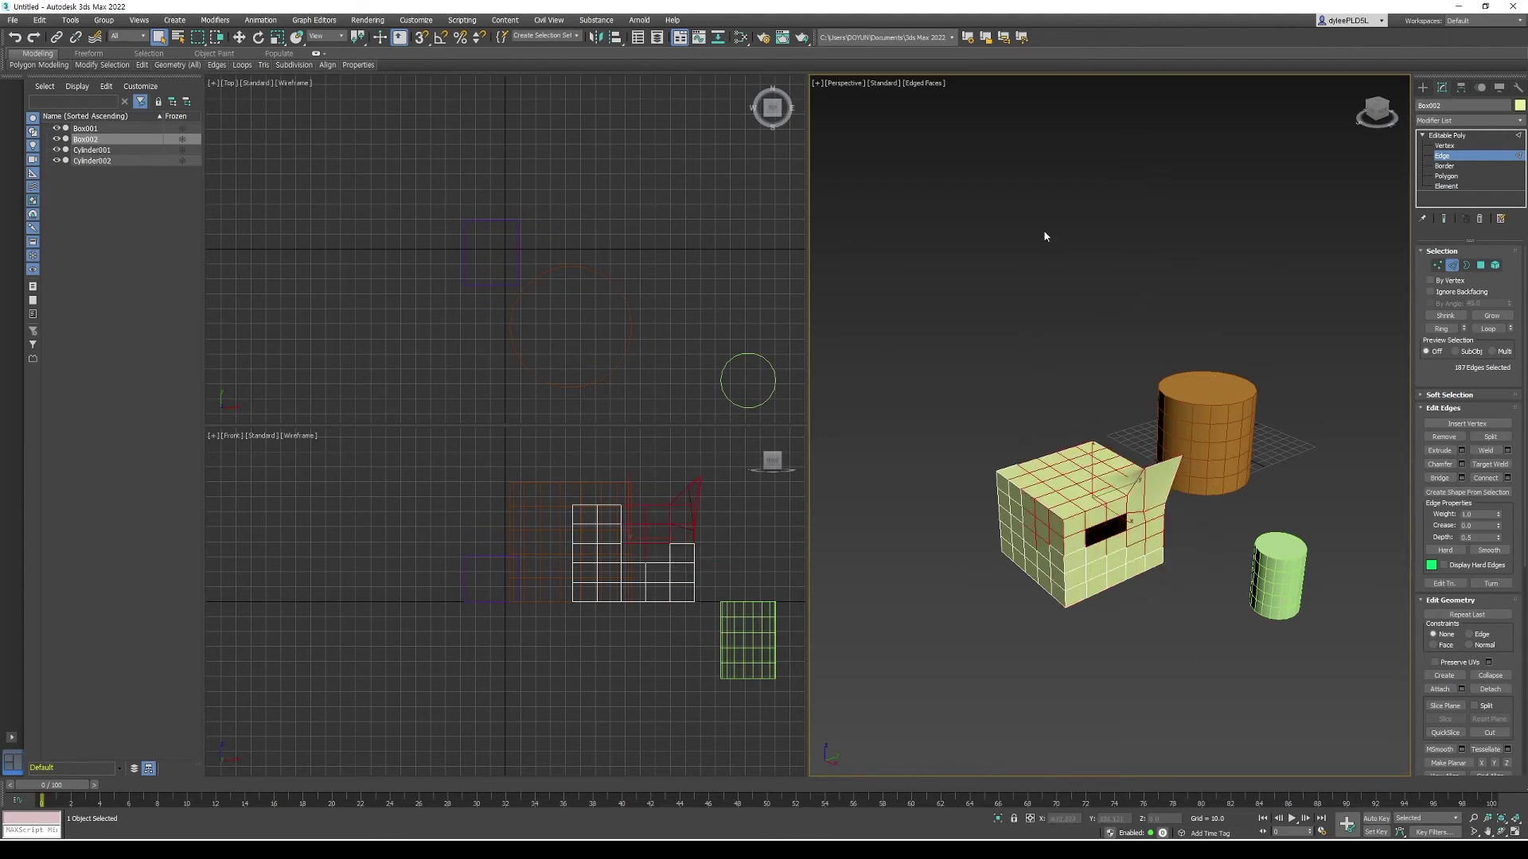
left_click_drag(1041, 390, 1359, 669)
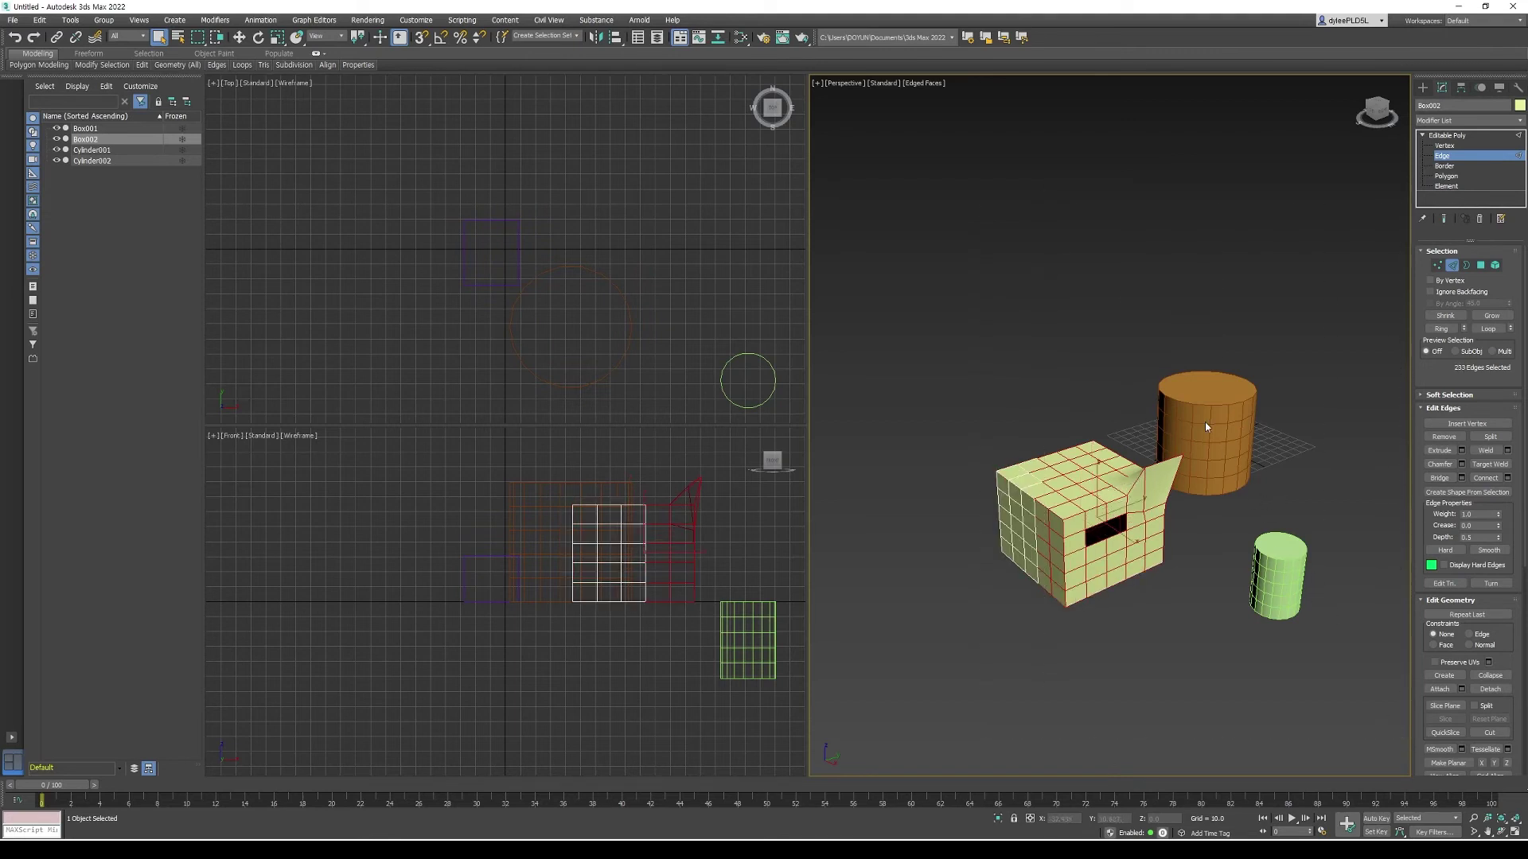
left_click_drag(1054, 519, 1081, 621)
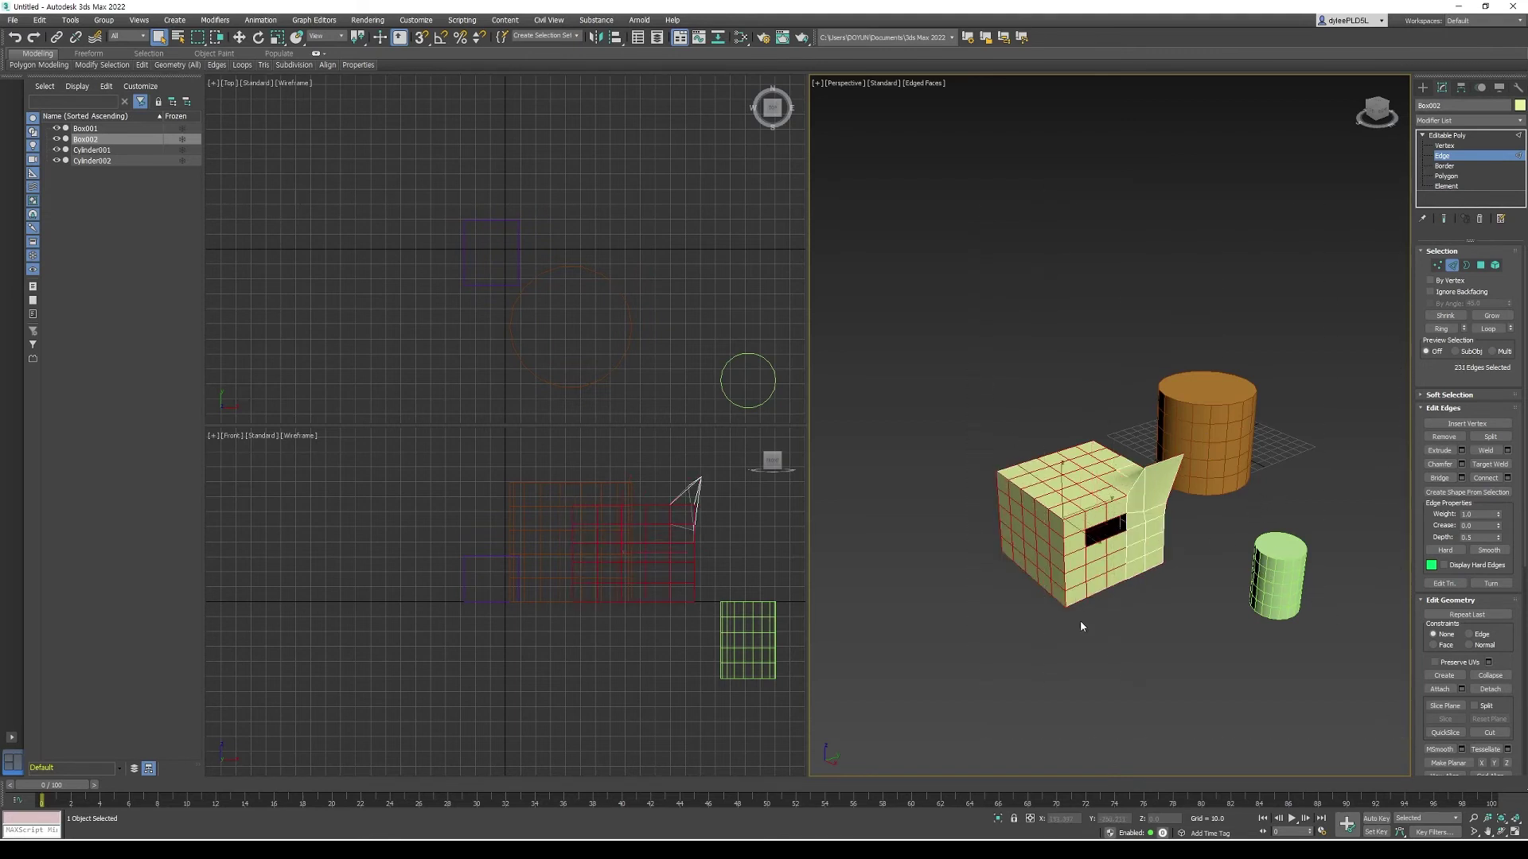
Step: Leave Edge level and select the orange cylinder, the green cylinder and the box as whole objects
left_click(1451, 141)
left_click(1205, 438)
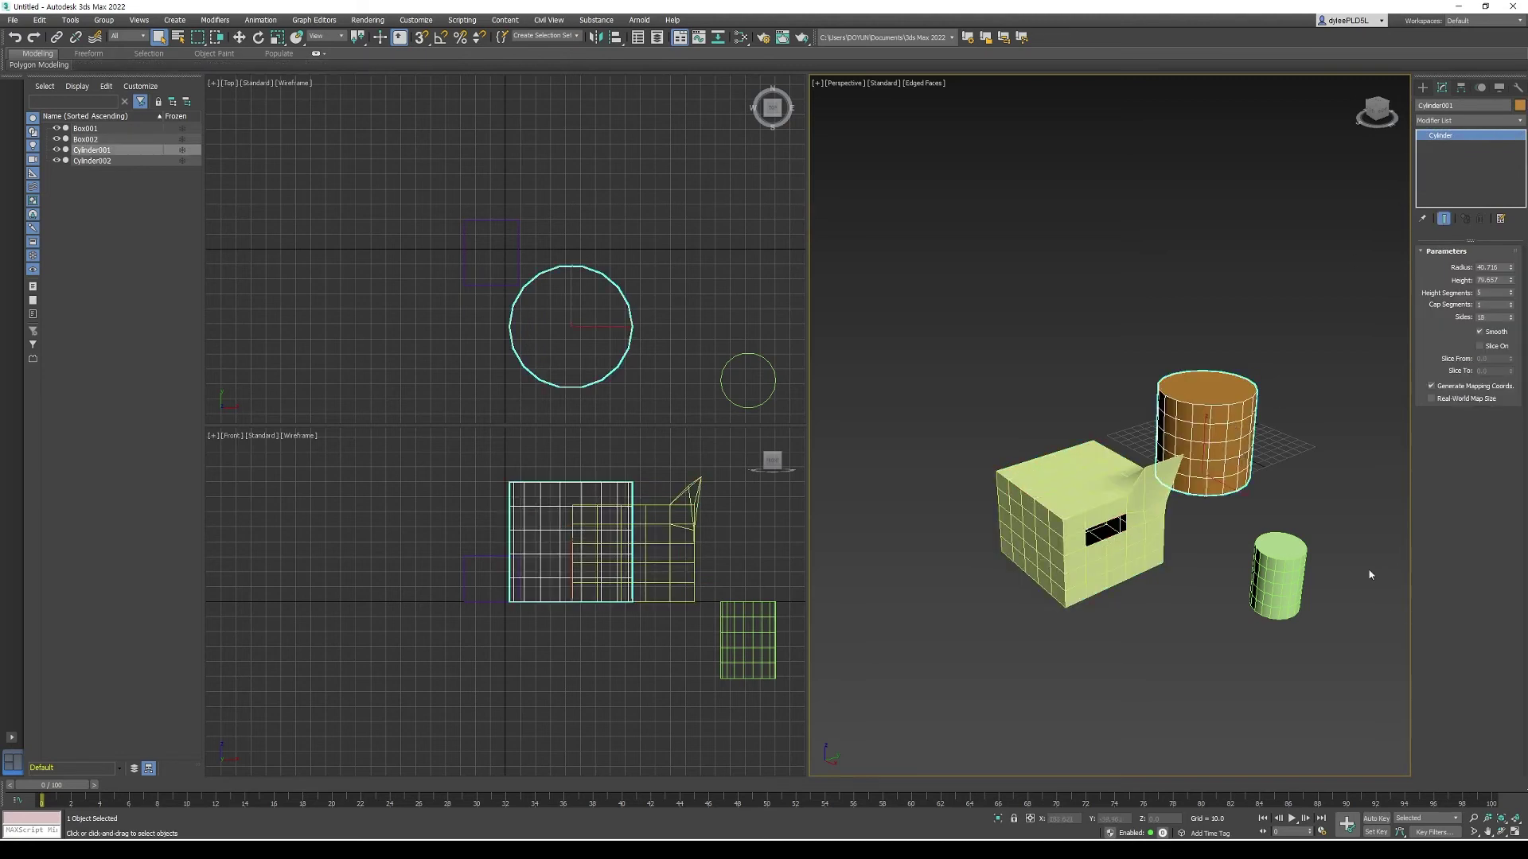
left_click(1277, 577)
left_click(1229, 451)
left_click(1052, 483)
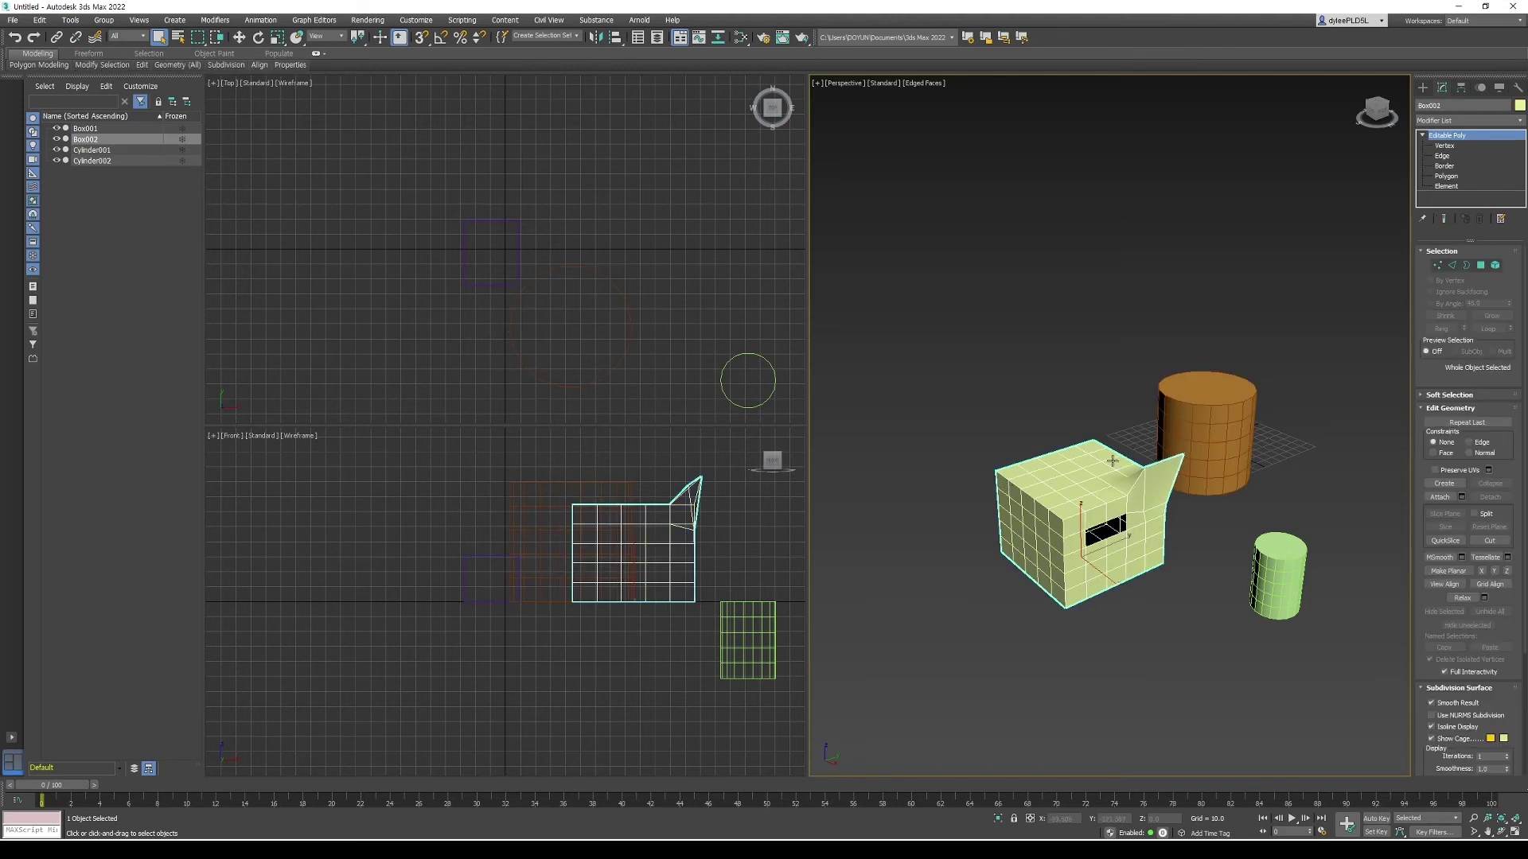
left_click(1233, 414)
left_click(1153, 498)
Step: Try region selections at Edge level on the box and toward the orange cylinder, and clear the edge selection
left_click(1442, 156)
left_click_drag(1032, 374, 1061, 637)
left_click_drag(1297, 469, 1232, 307)
left_click(1162, 468)
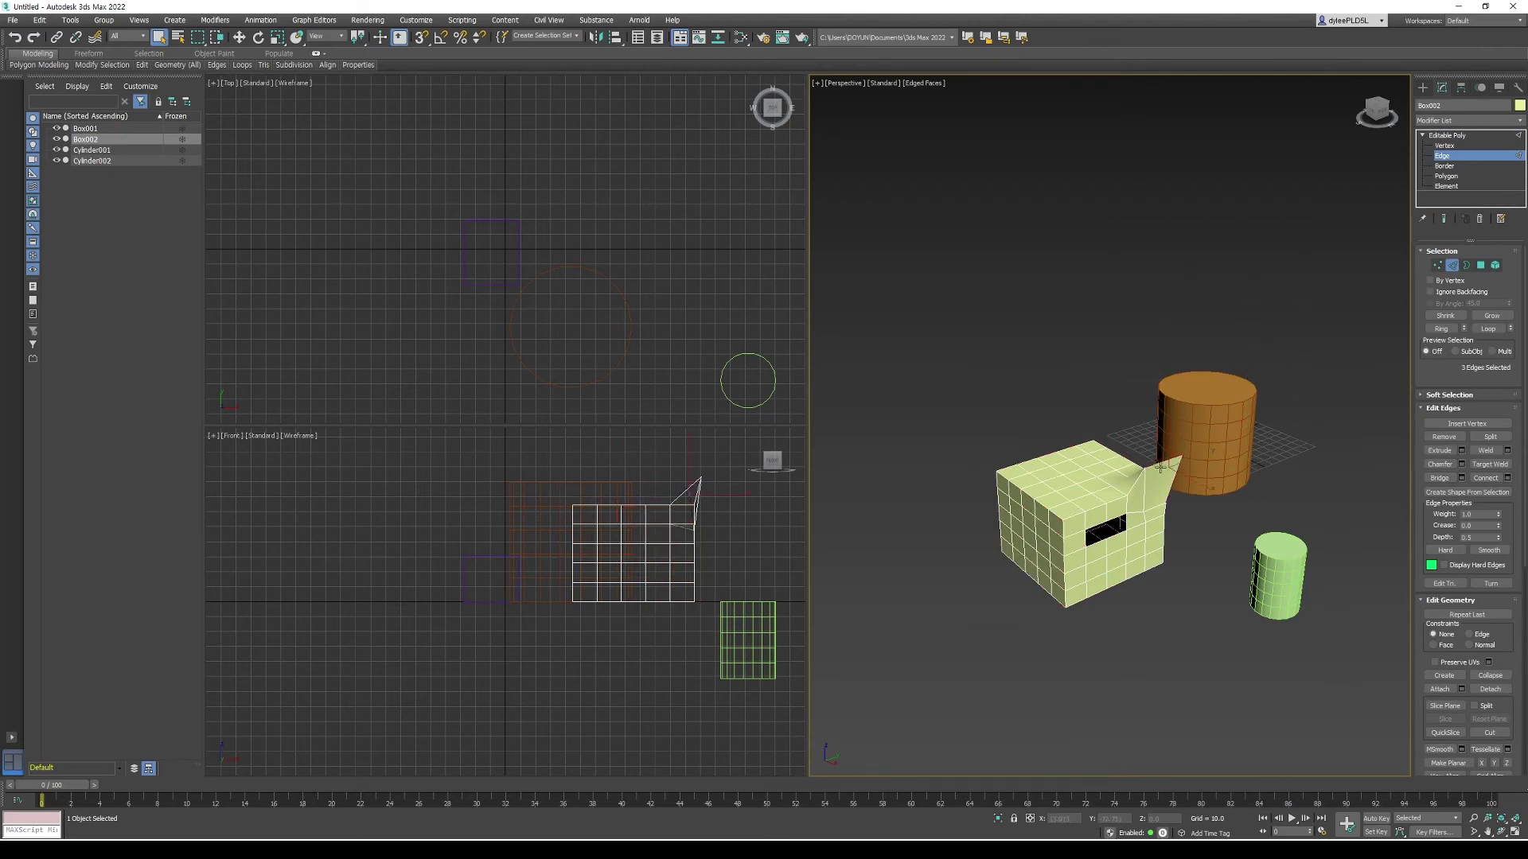
left_click(1280, 415)
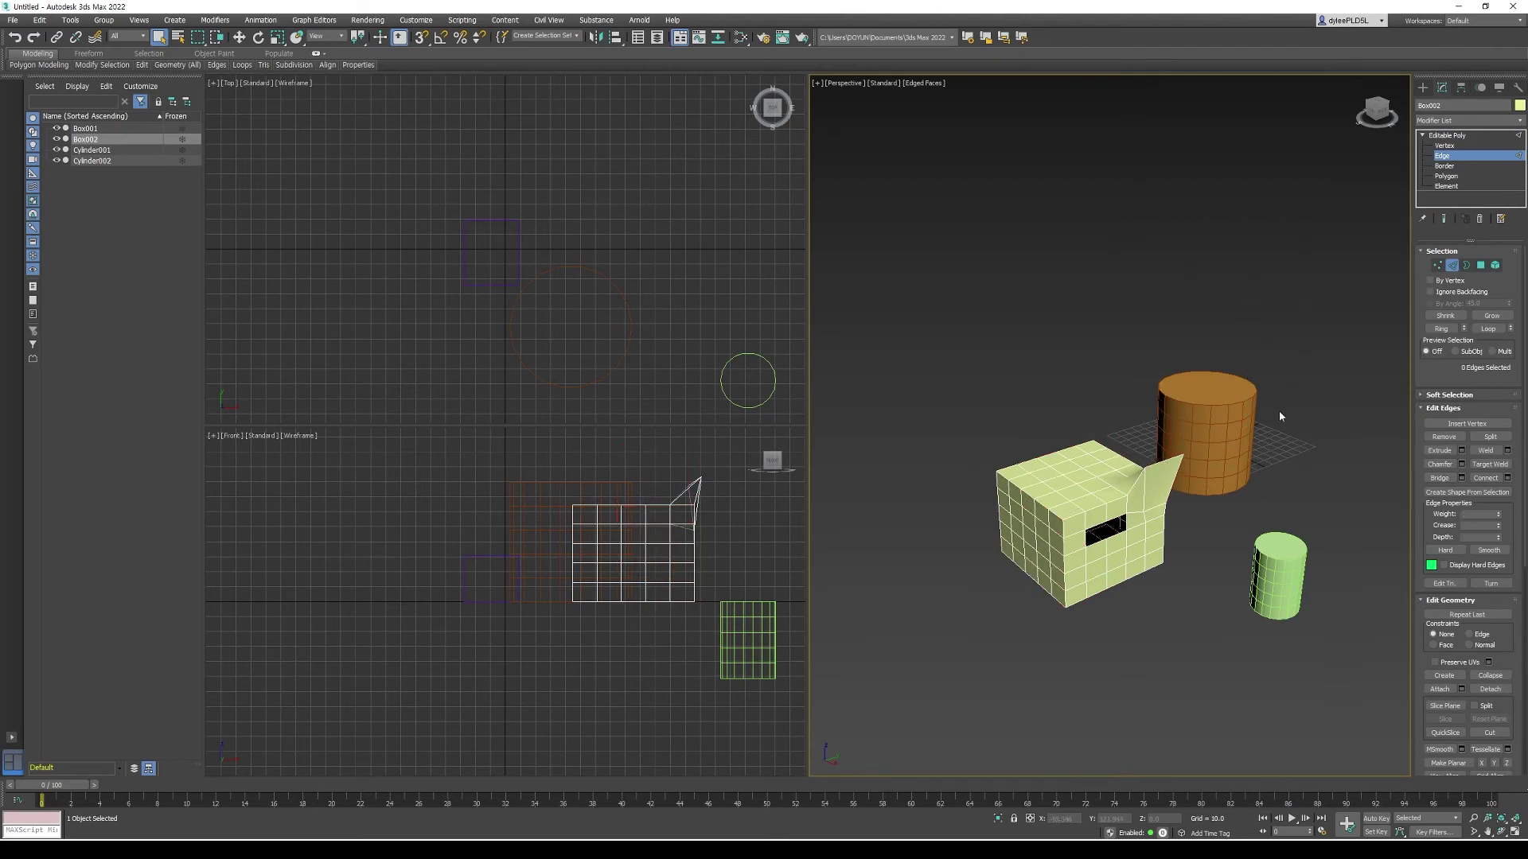
Step: Return to object level, switch selection between the box and the cylinders, and finish with the orange cylinder selected
left_click(1458, 136)
left_click(1209, 446)
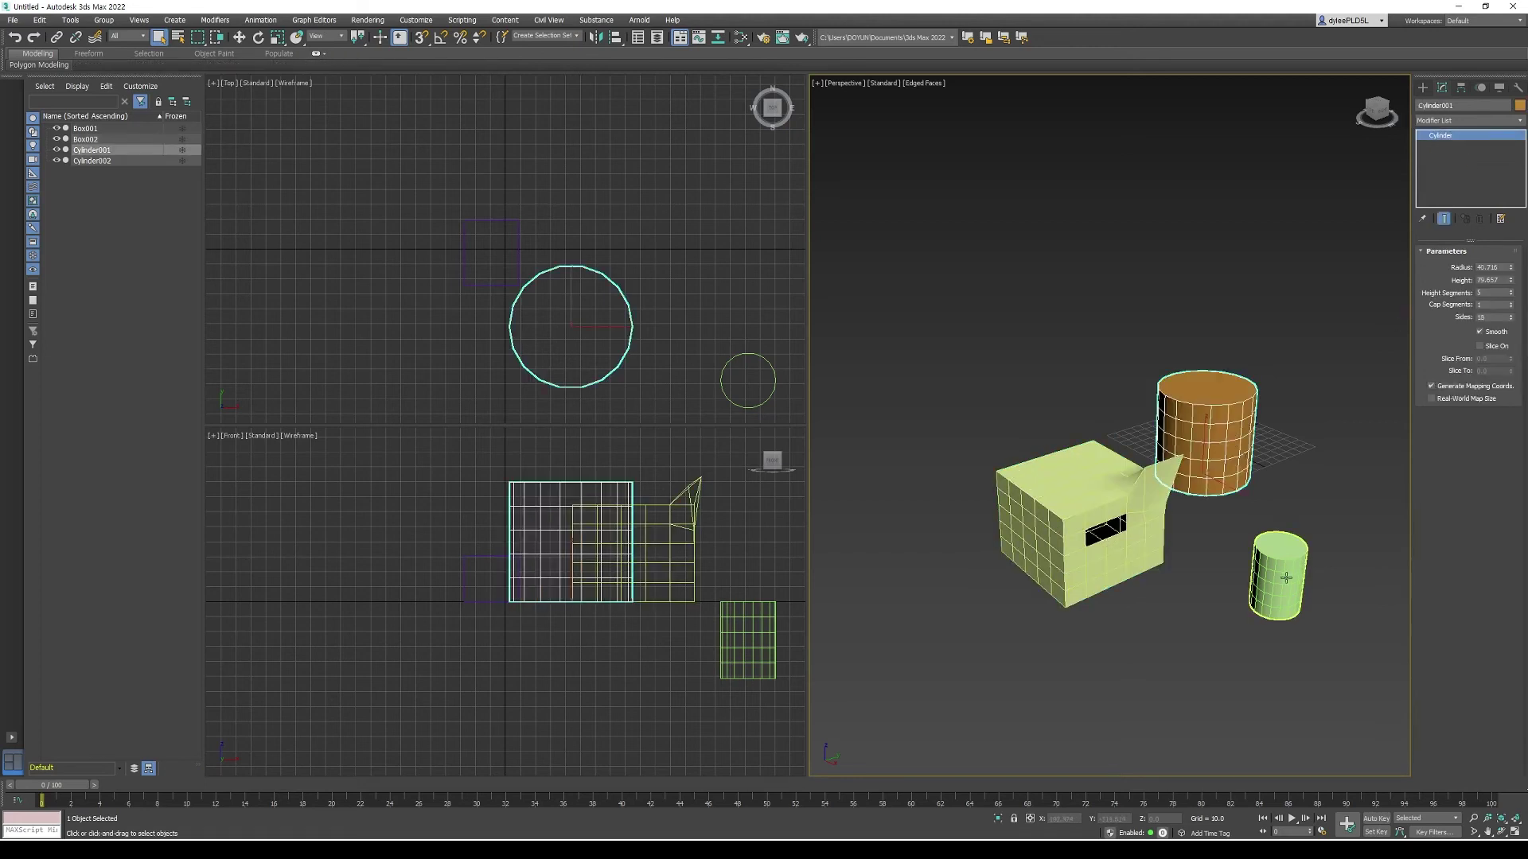
left_click(1286, 577)
left_click(1114, 510)
left_click(1209, 446)
left_click(1170, 473)
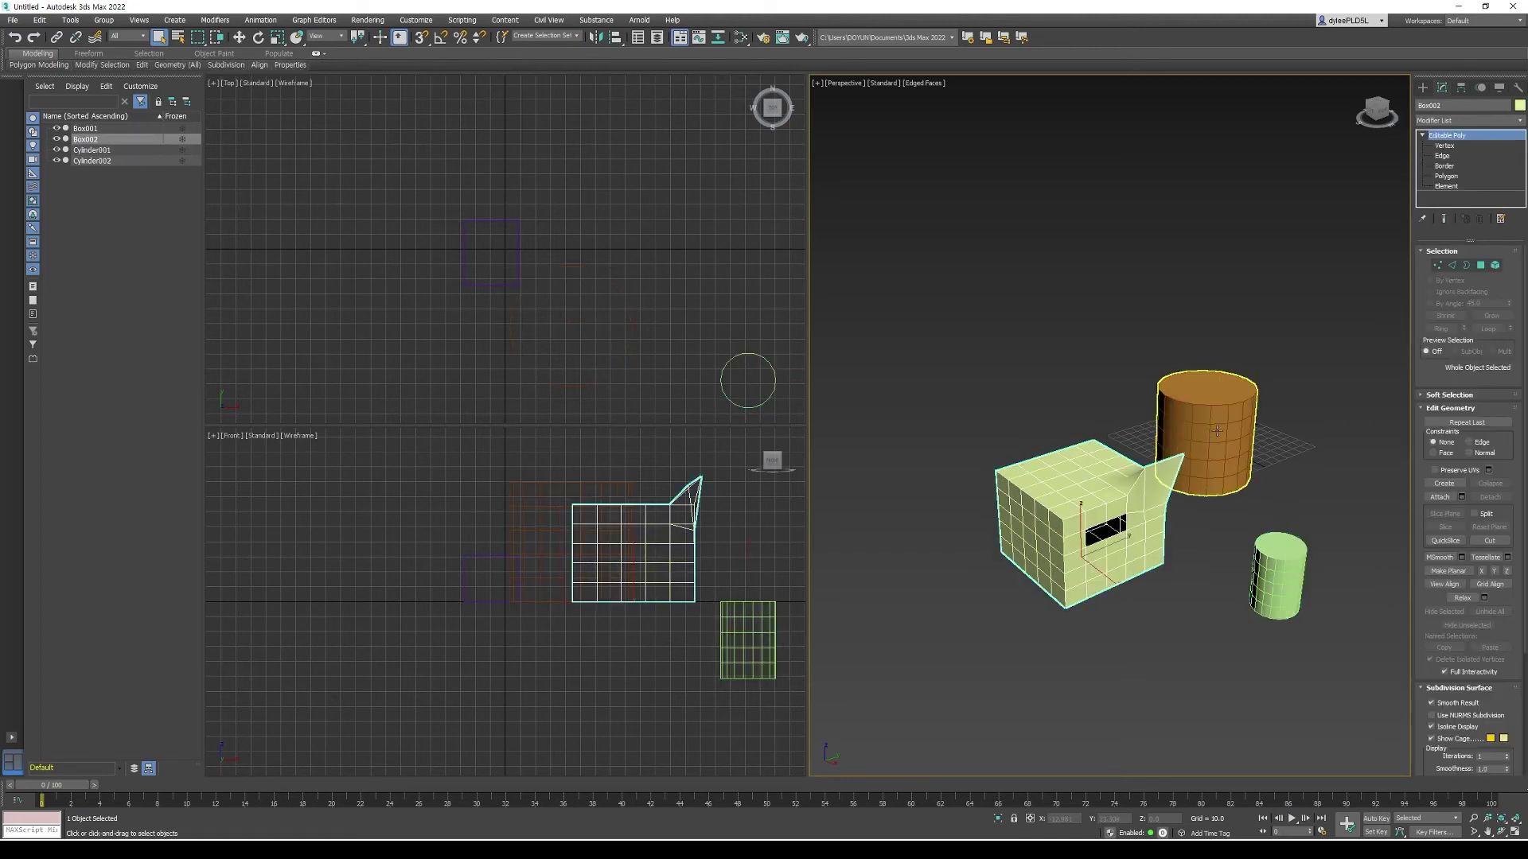
left_click(1217, 430)
left_click(1128, 509)
left_click(1221, 442)
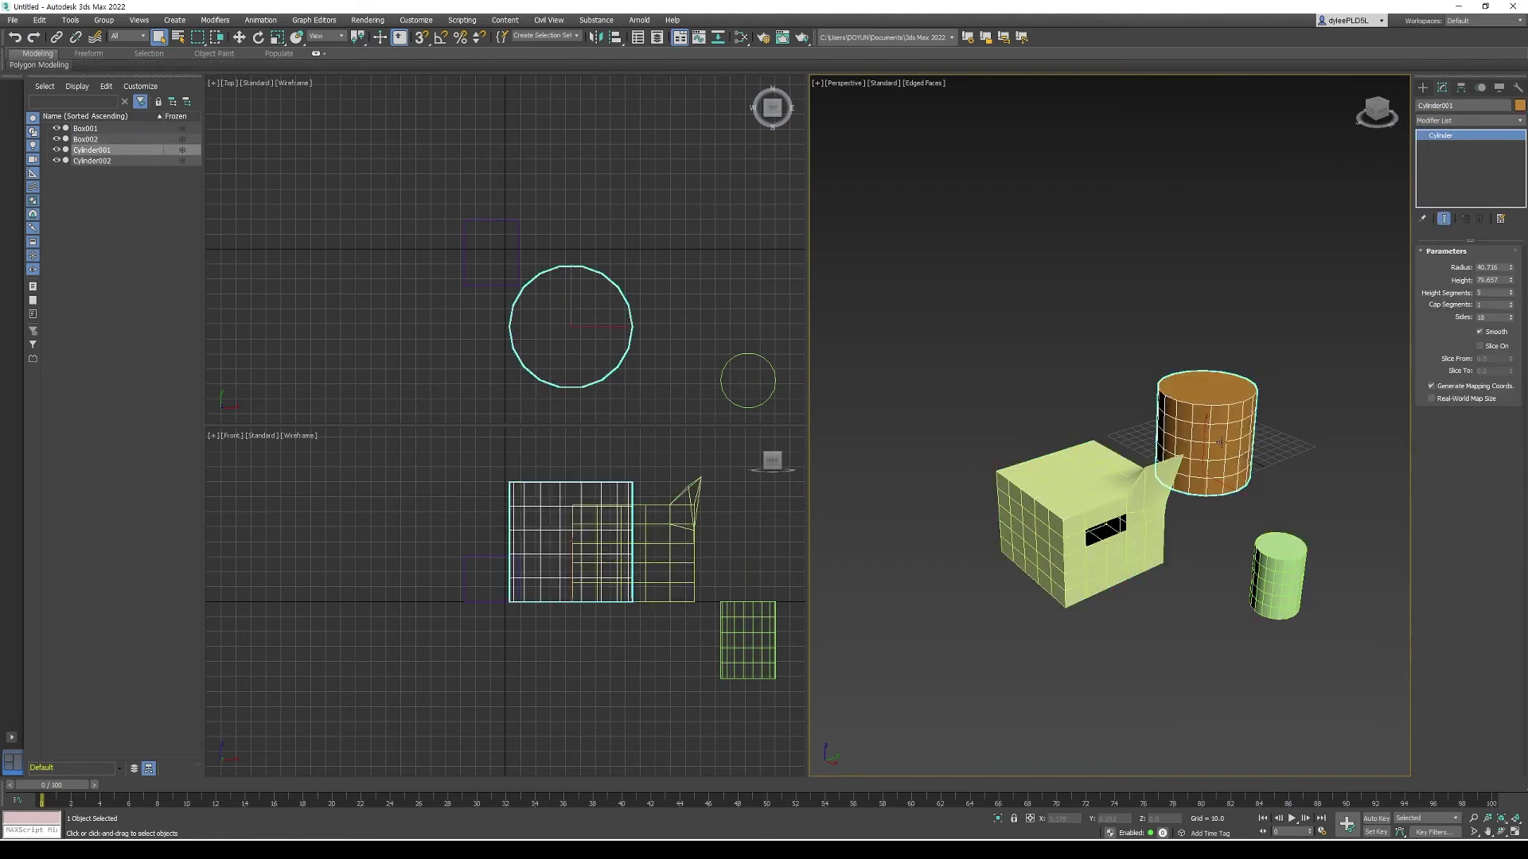
Step: Add a Bend modifier to the orange cylinder, with an angle of about 26.5 and an upper limit of 0.03
scroll(1146, 489, "up", 5)
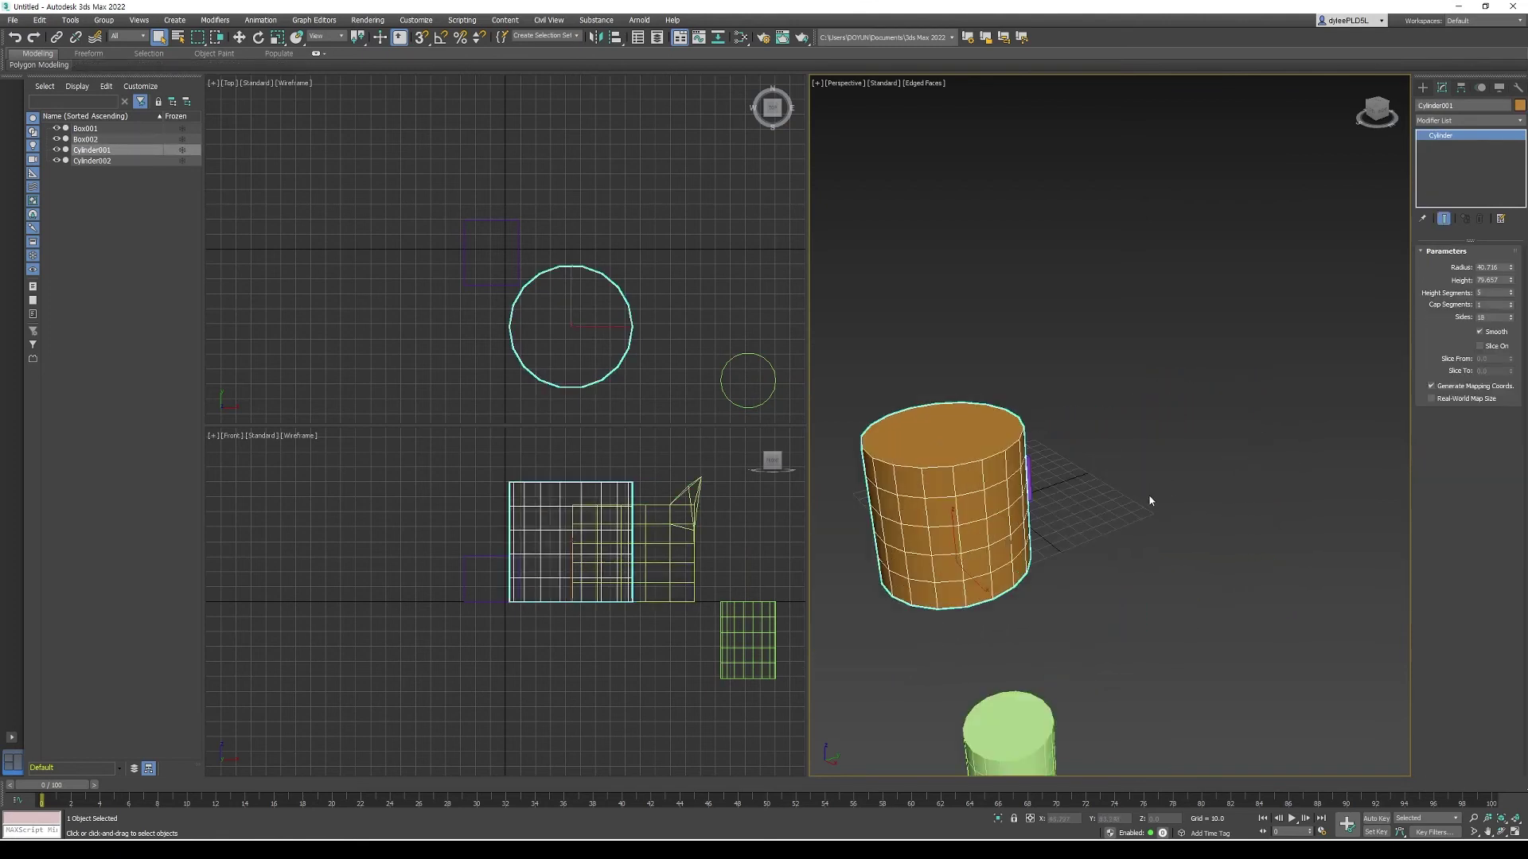
middle_click_drag(1217, 515, 1302, 552)
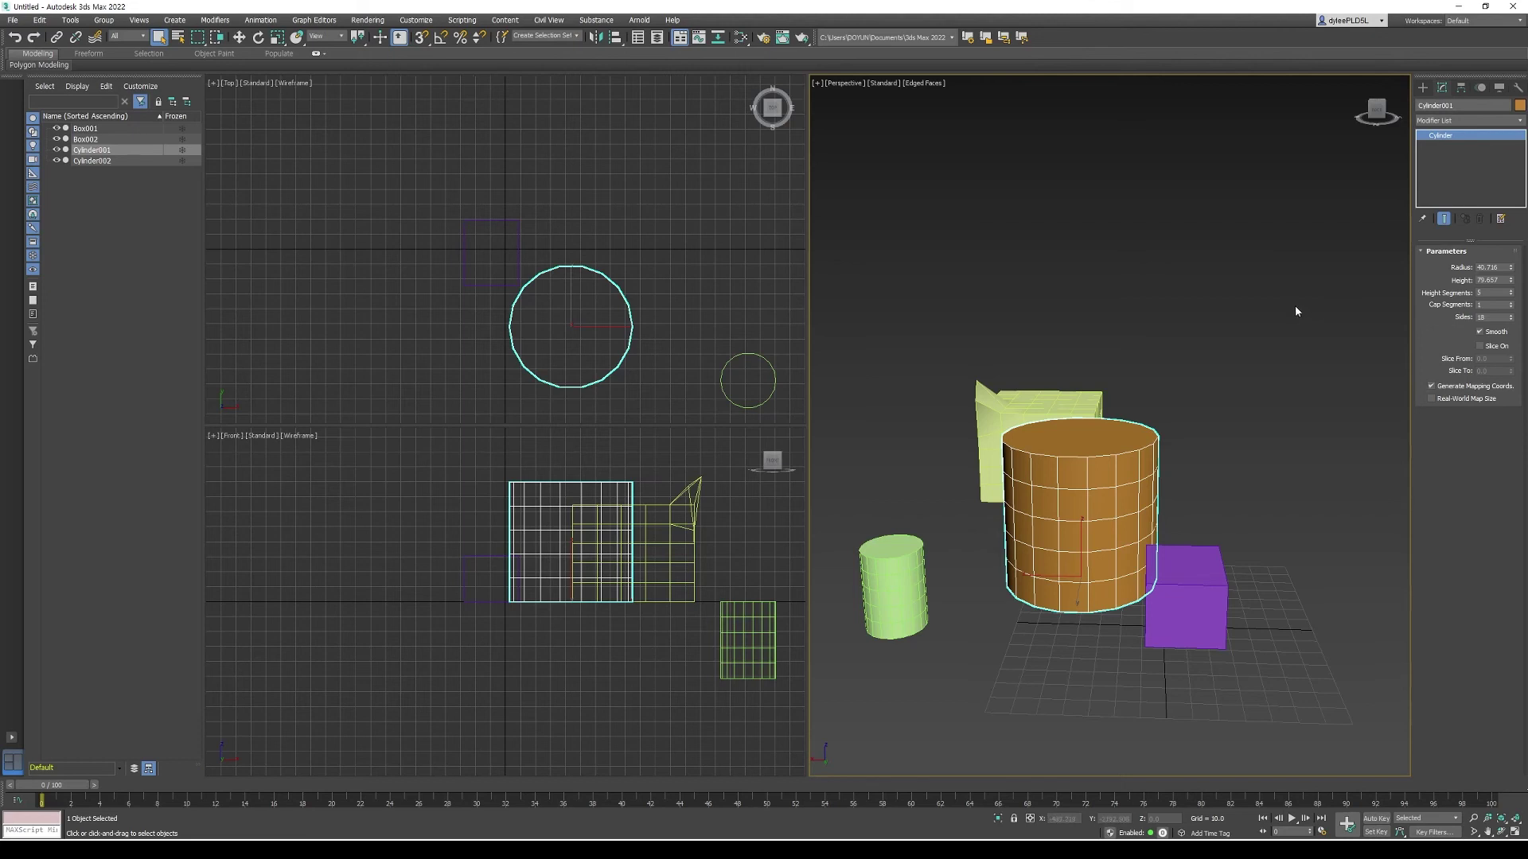
middle_click_drag(1244, 477, 1313, 484)
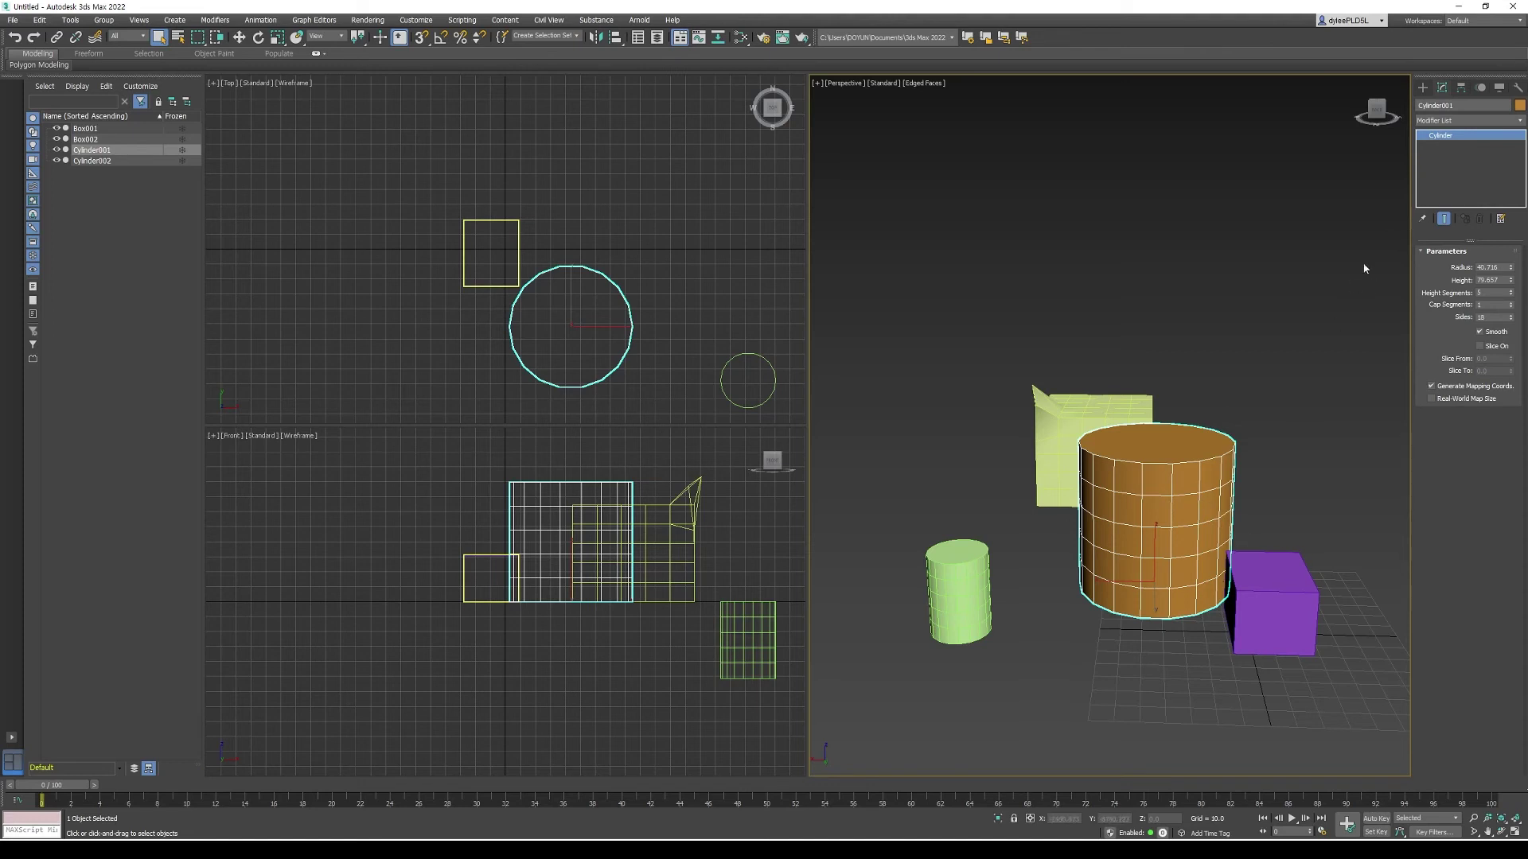
left_click(1463, 121)
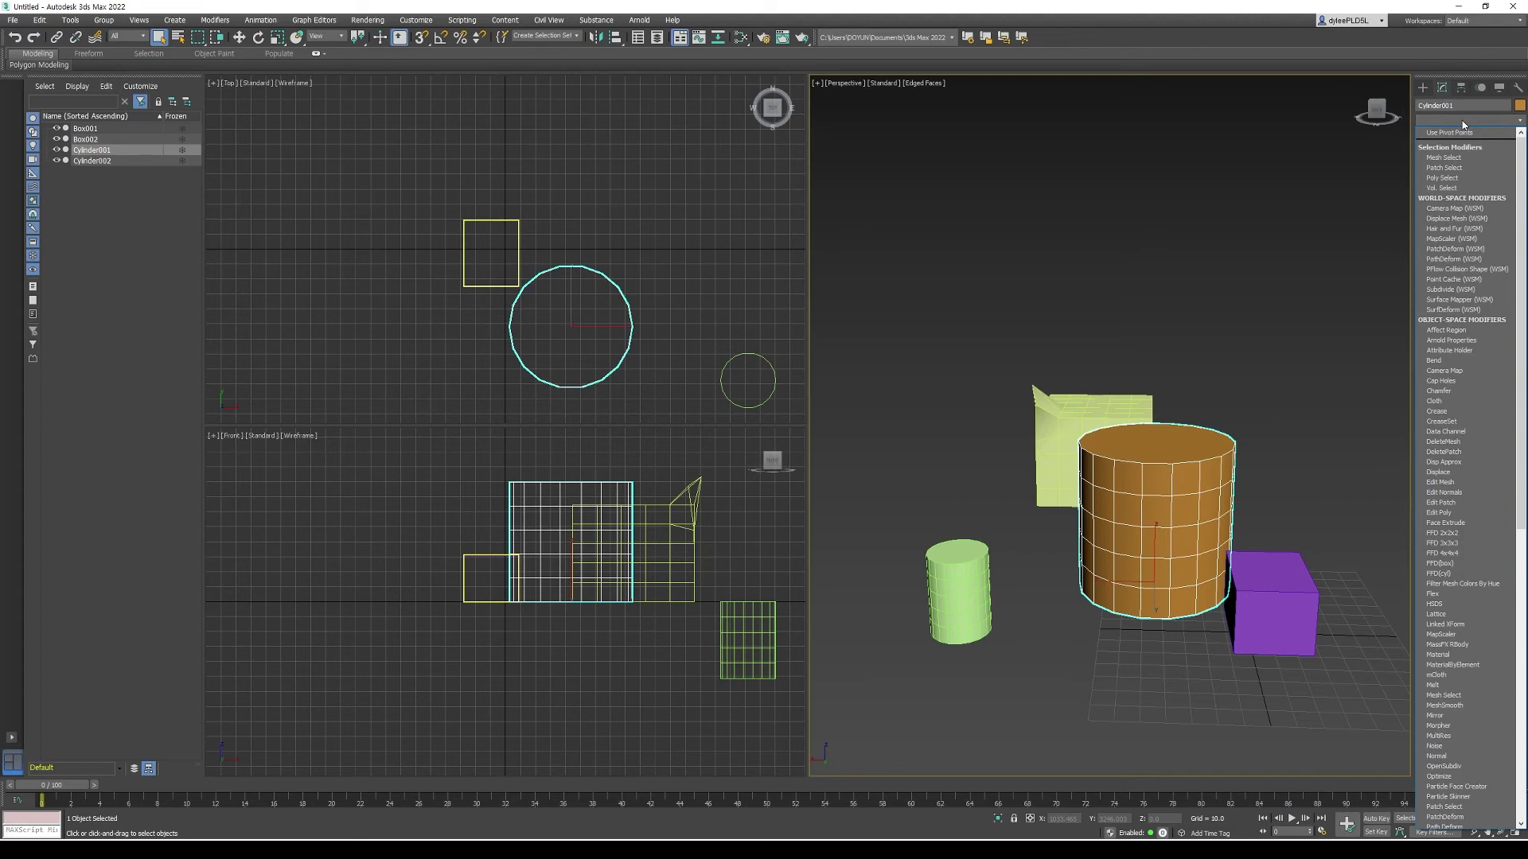
key("b")
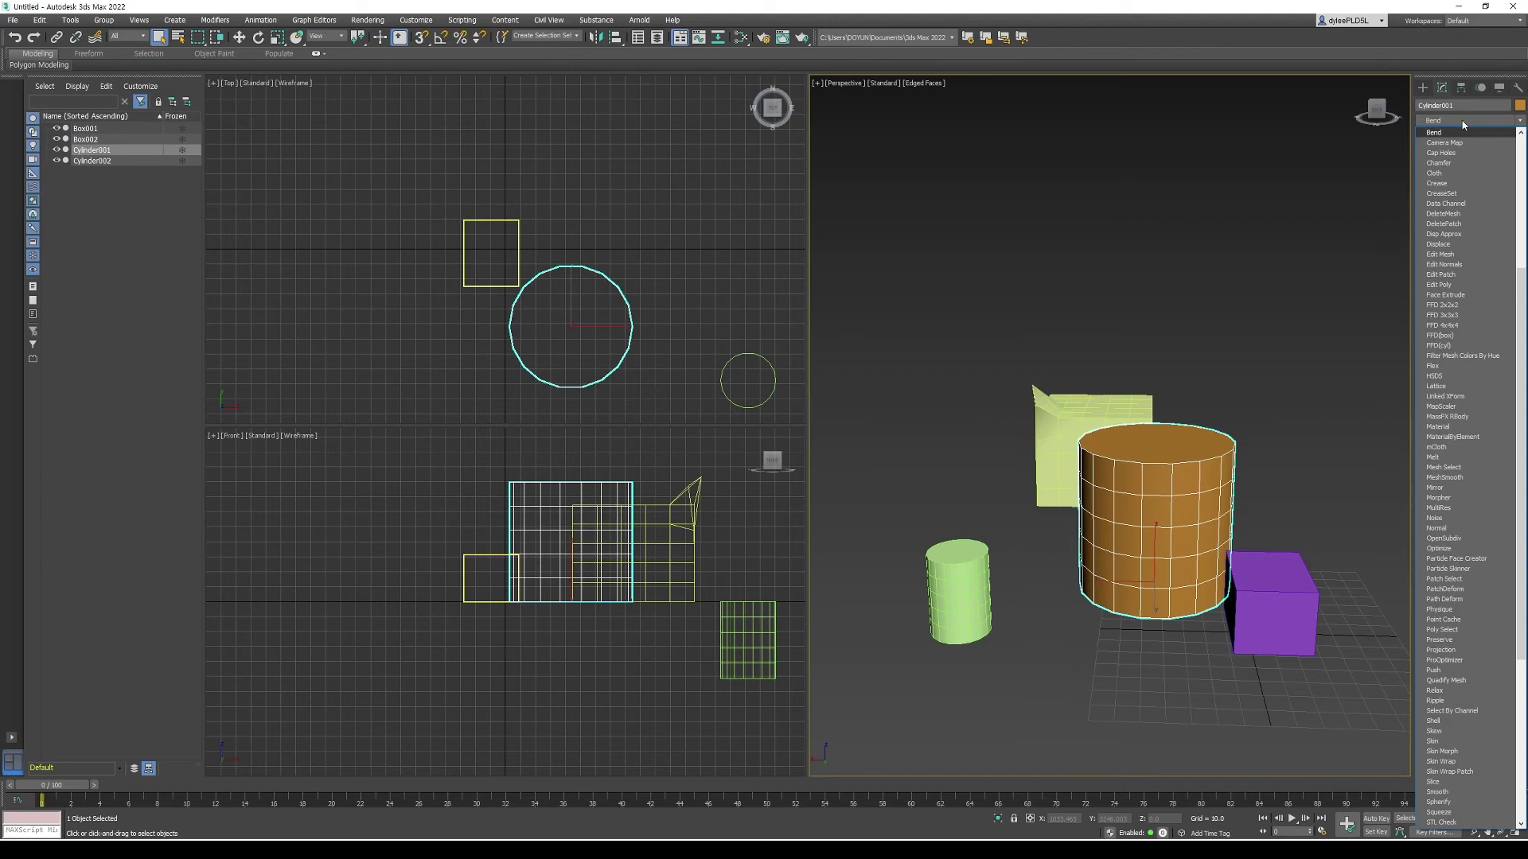
left_click(1450, 133)
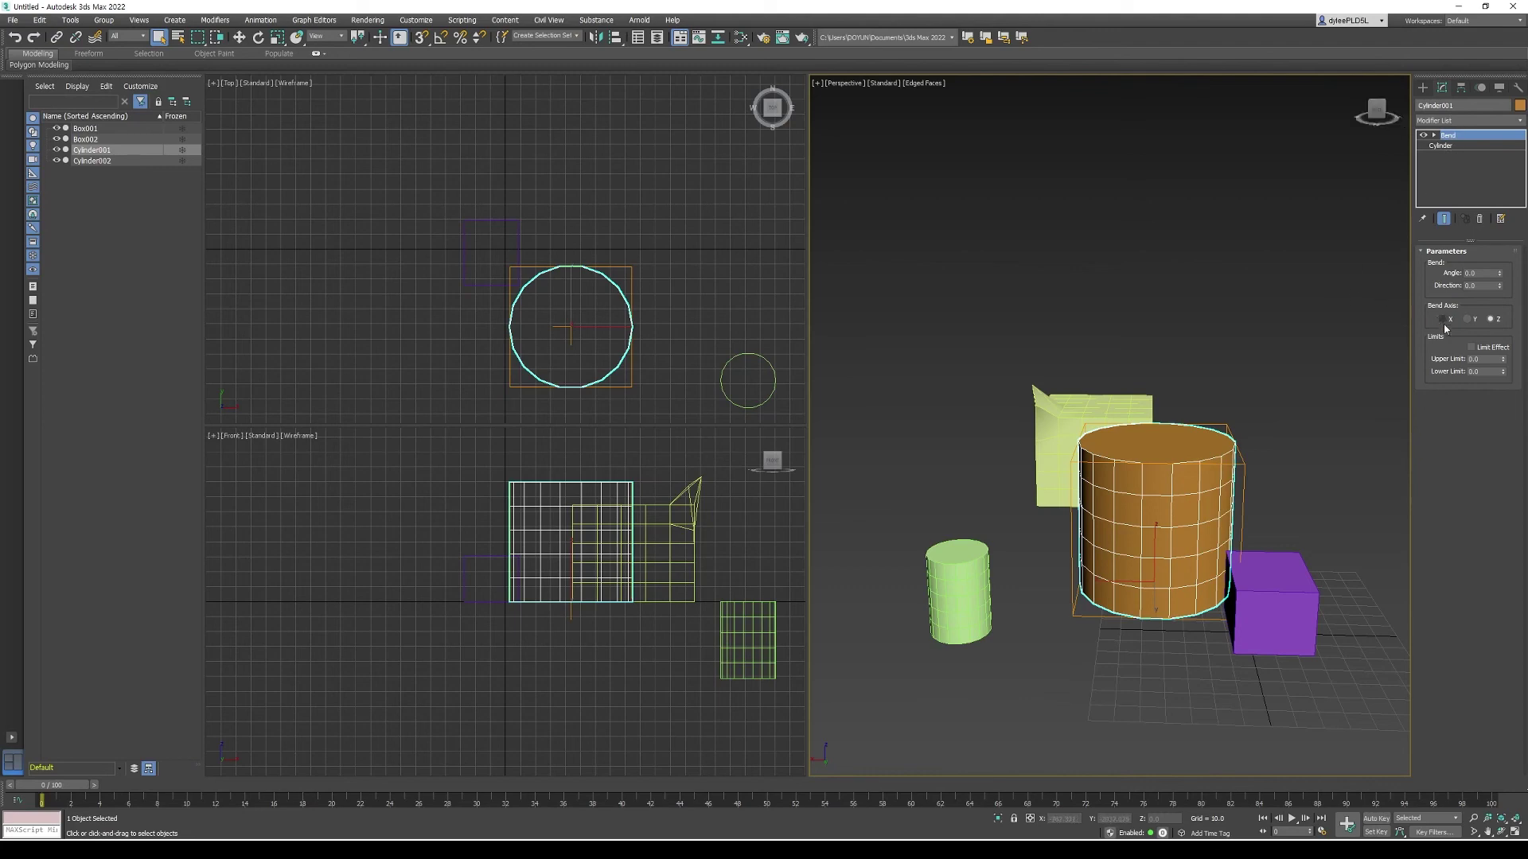
left_click(1504, 357)
left_click_drag(1500, 273, 1501, 273)
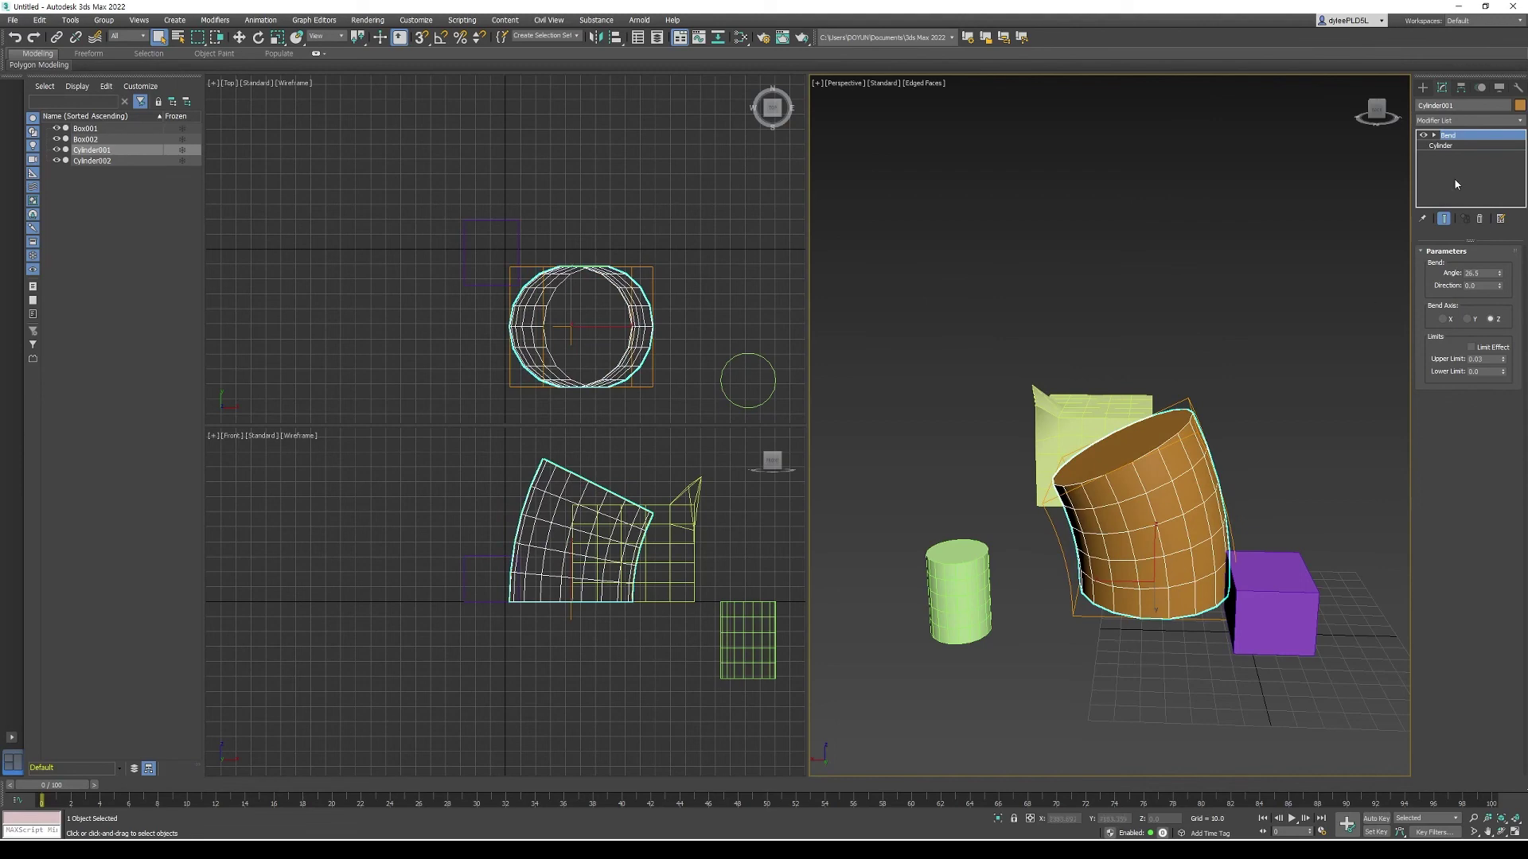
Step: Examine the Cylinder and Bend levels of the stack, the list of available modifiers and the modifier set options
left_click(1445, 147)
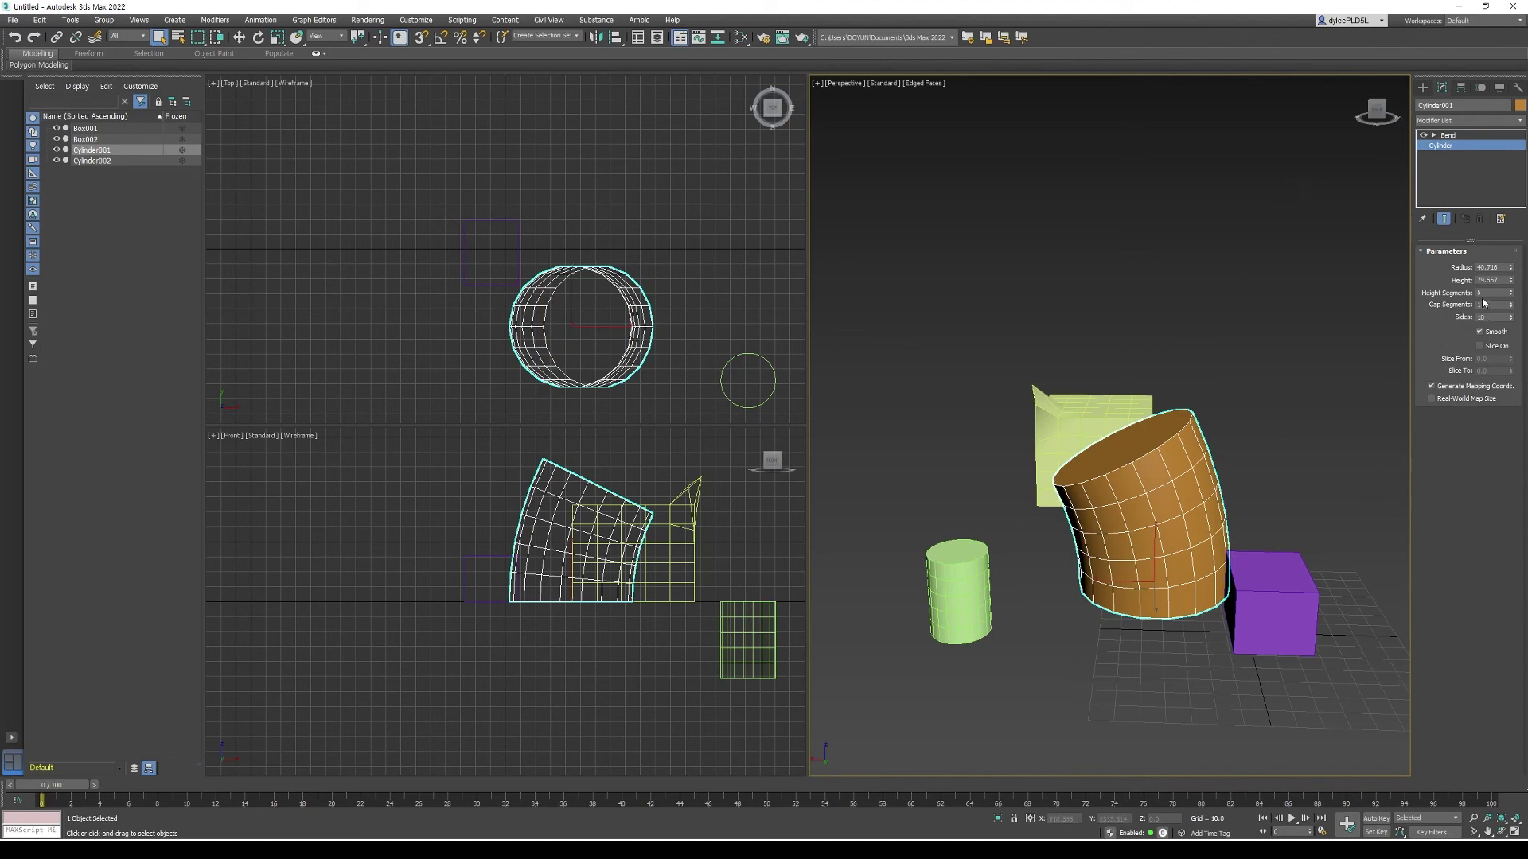
left_click(1447, 137)
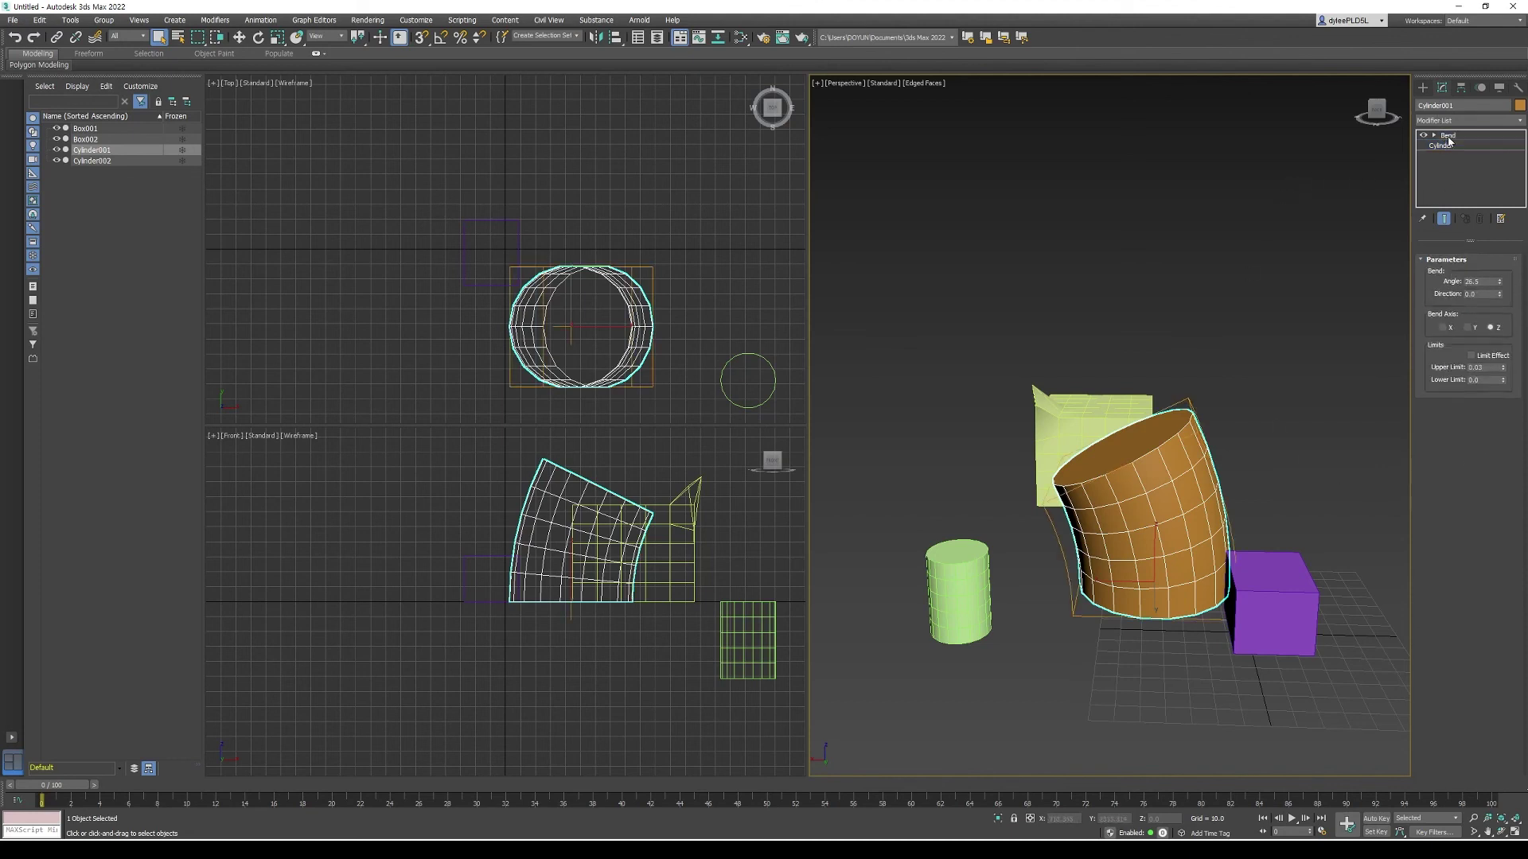
left_click(1435, 136)
left_click(1435, 136)
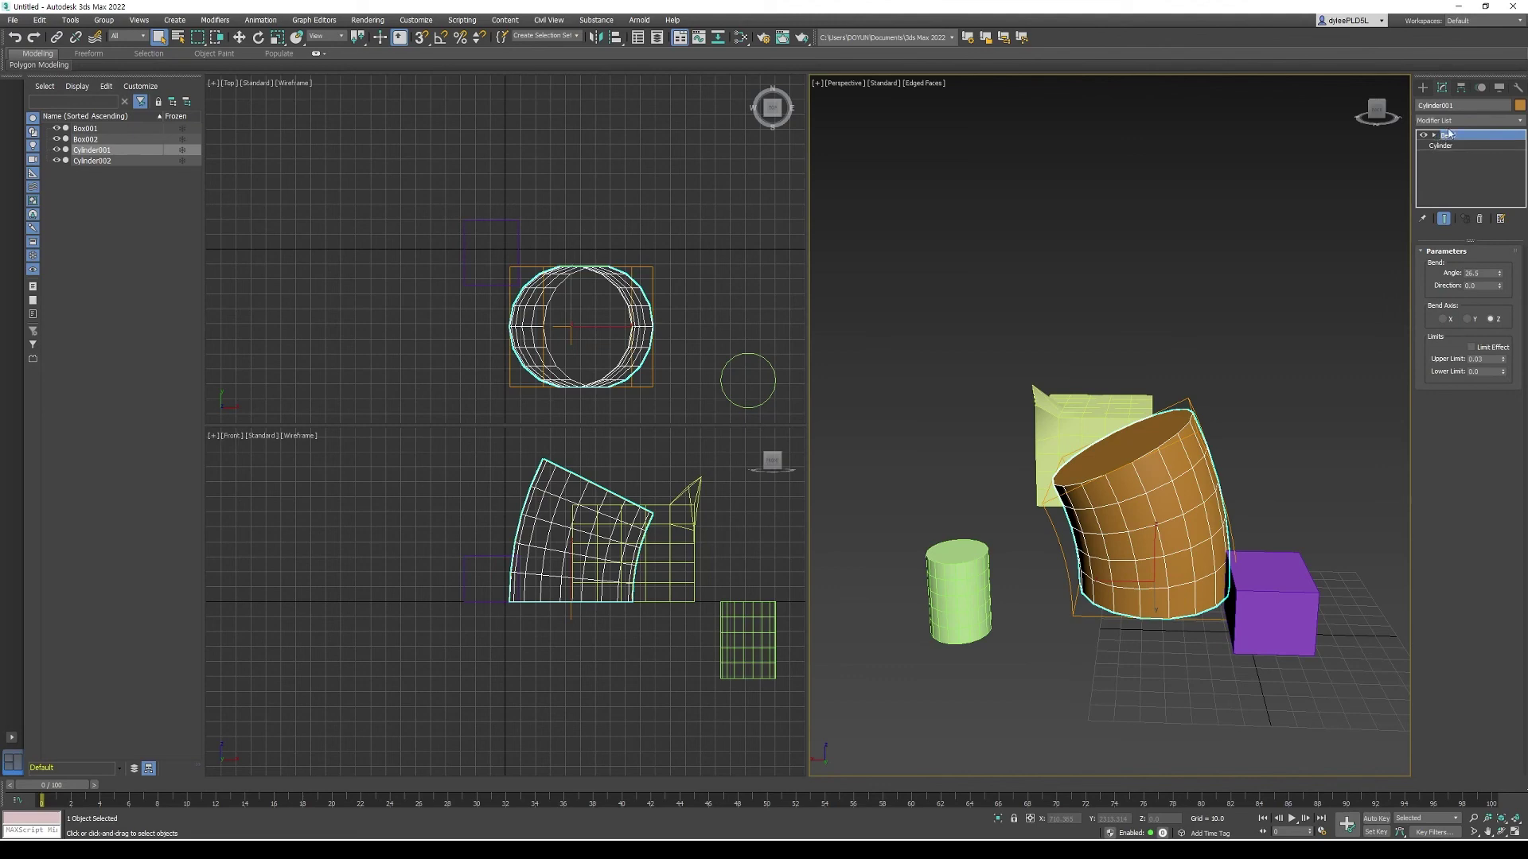
left_click(1465, 121)
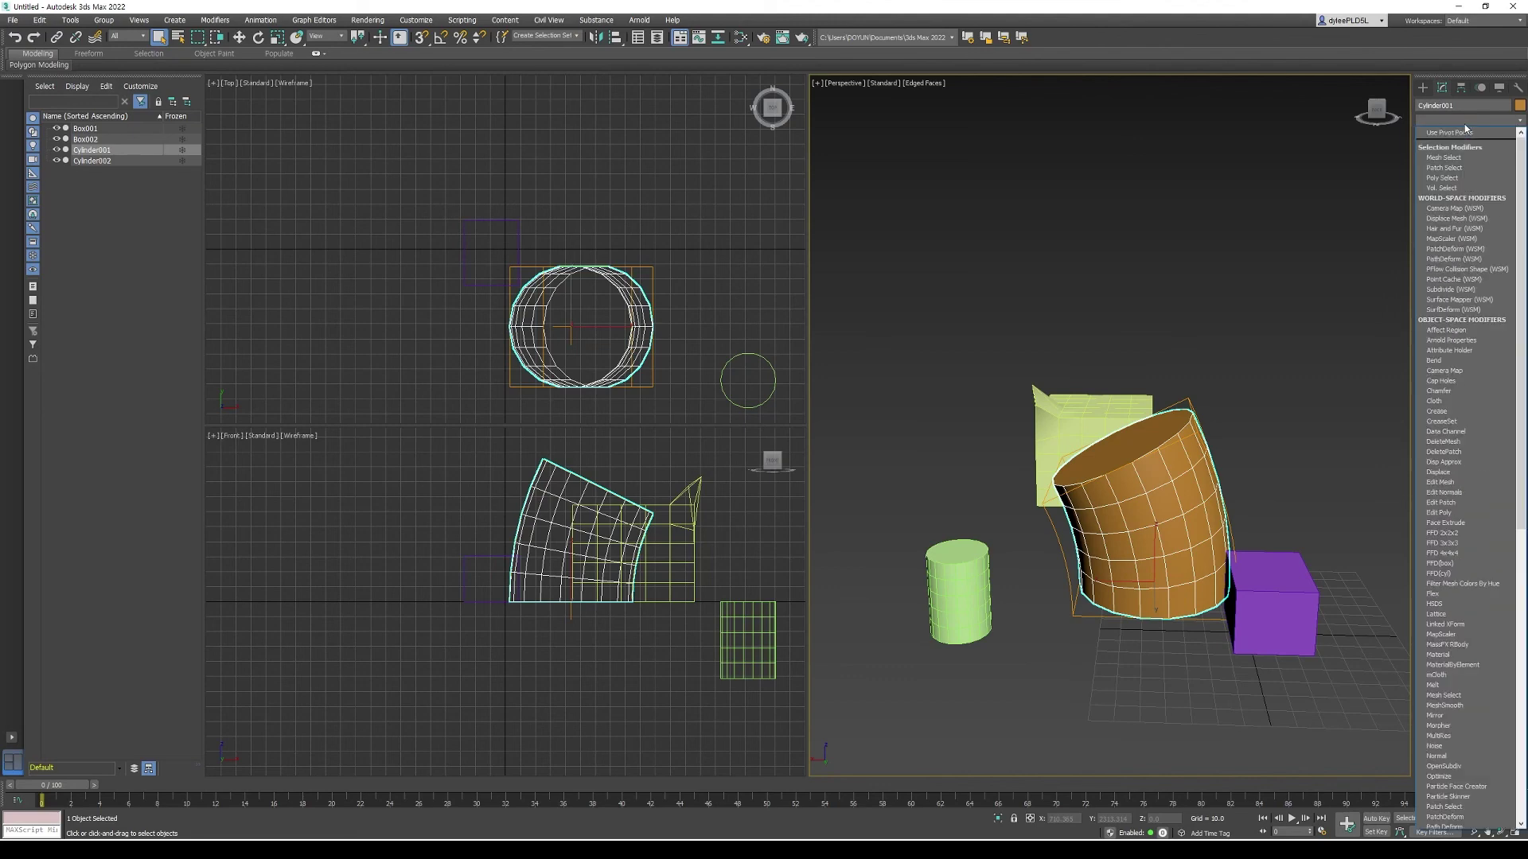
left_click(1465, 126)
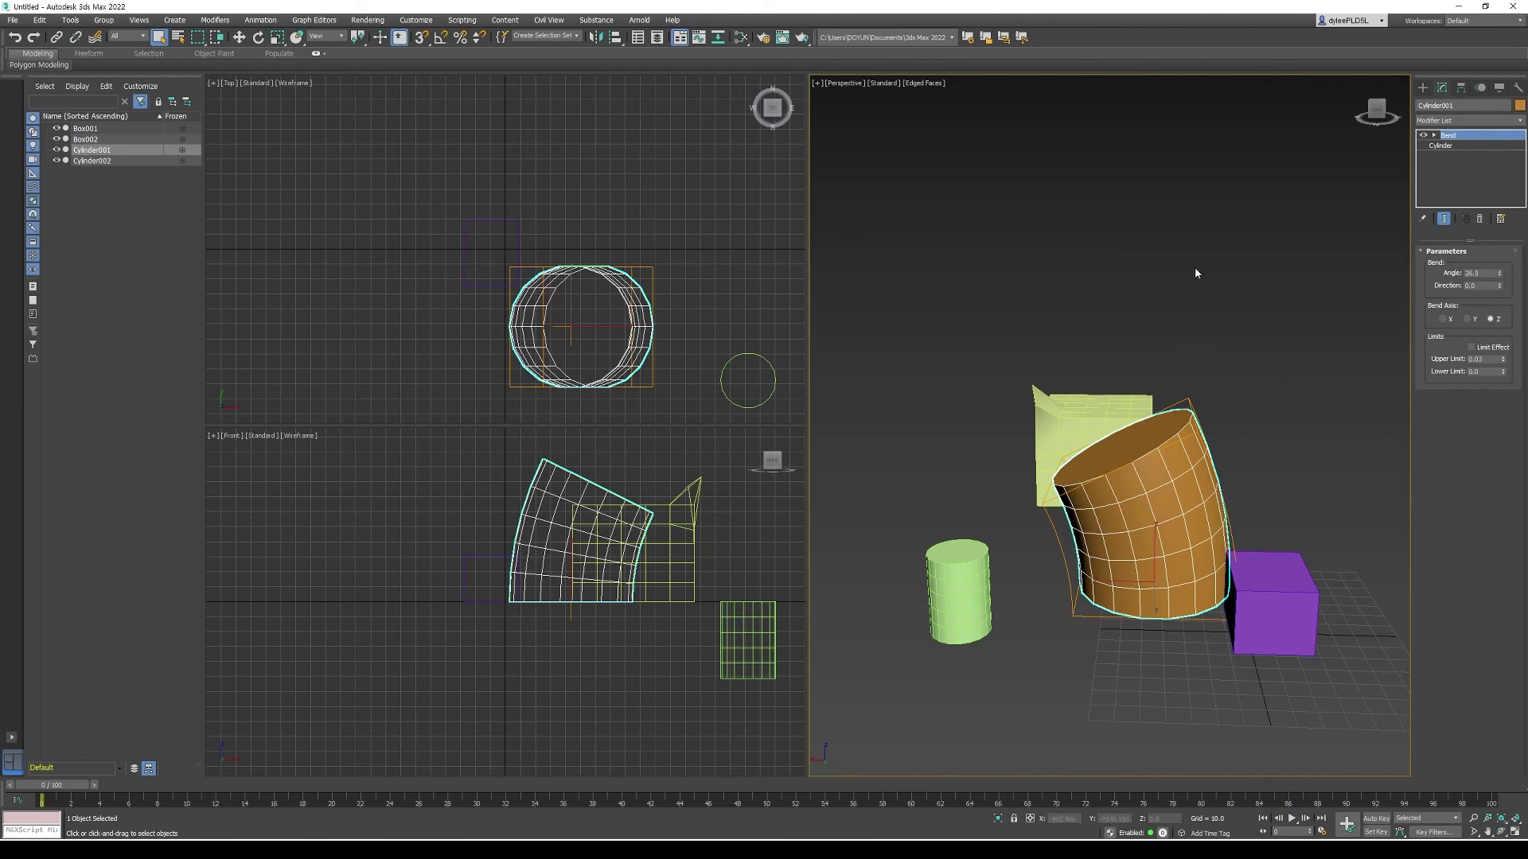
left_click(1499, 220)
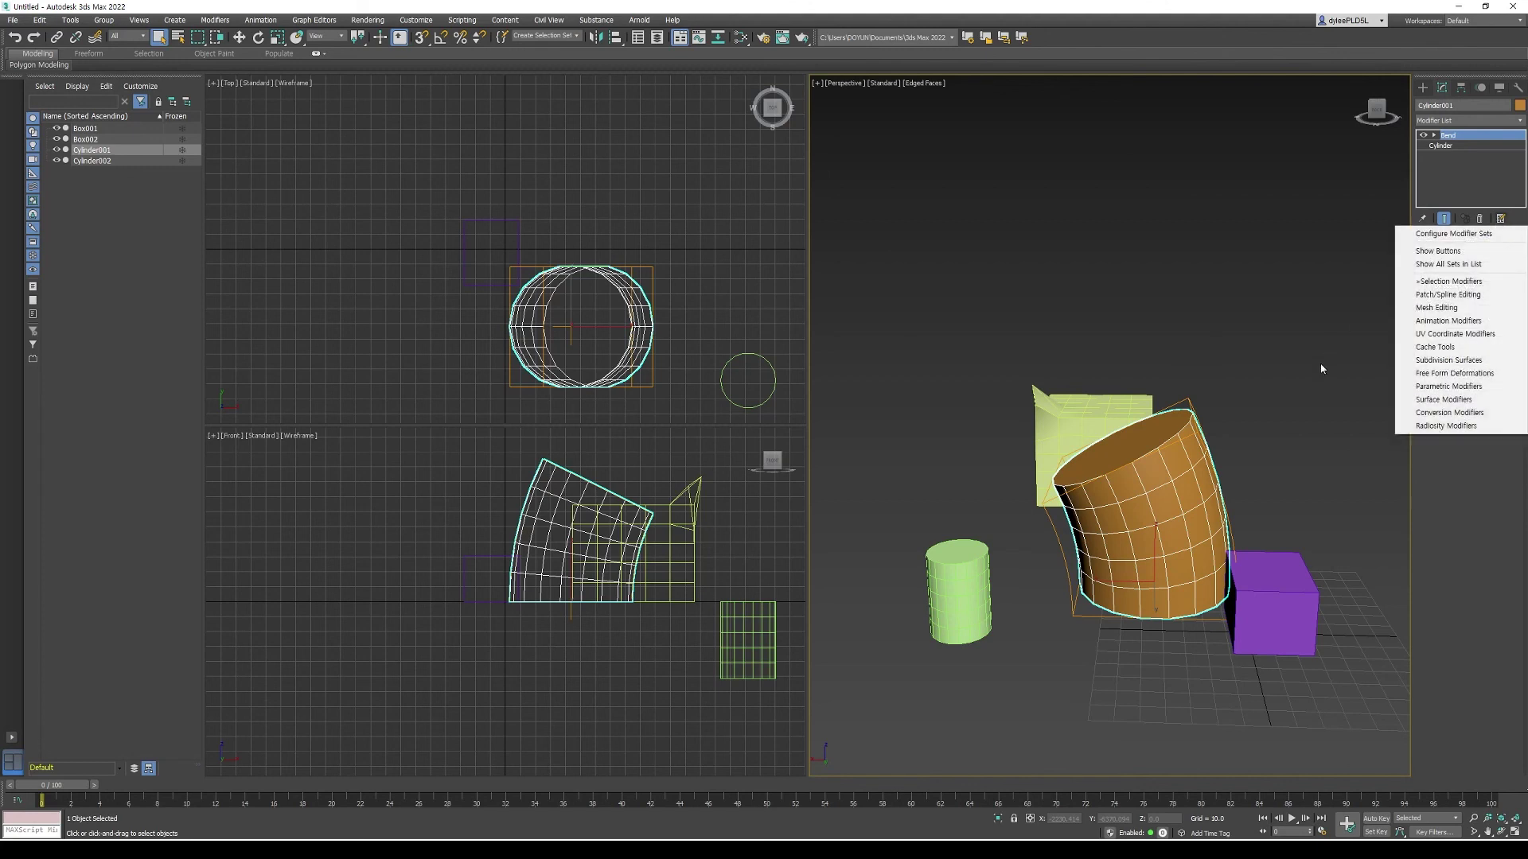
left_click(1289, 453)
Step: Convert the bent orange cylinder to an Editable Poly and expand its sub-object levels
left_click(1179, 513)
right_click(1201, 494)
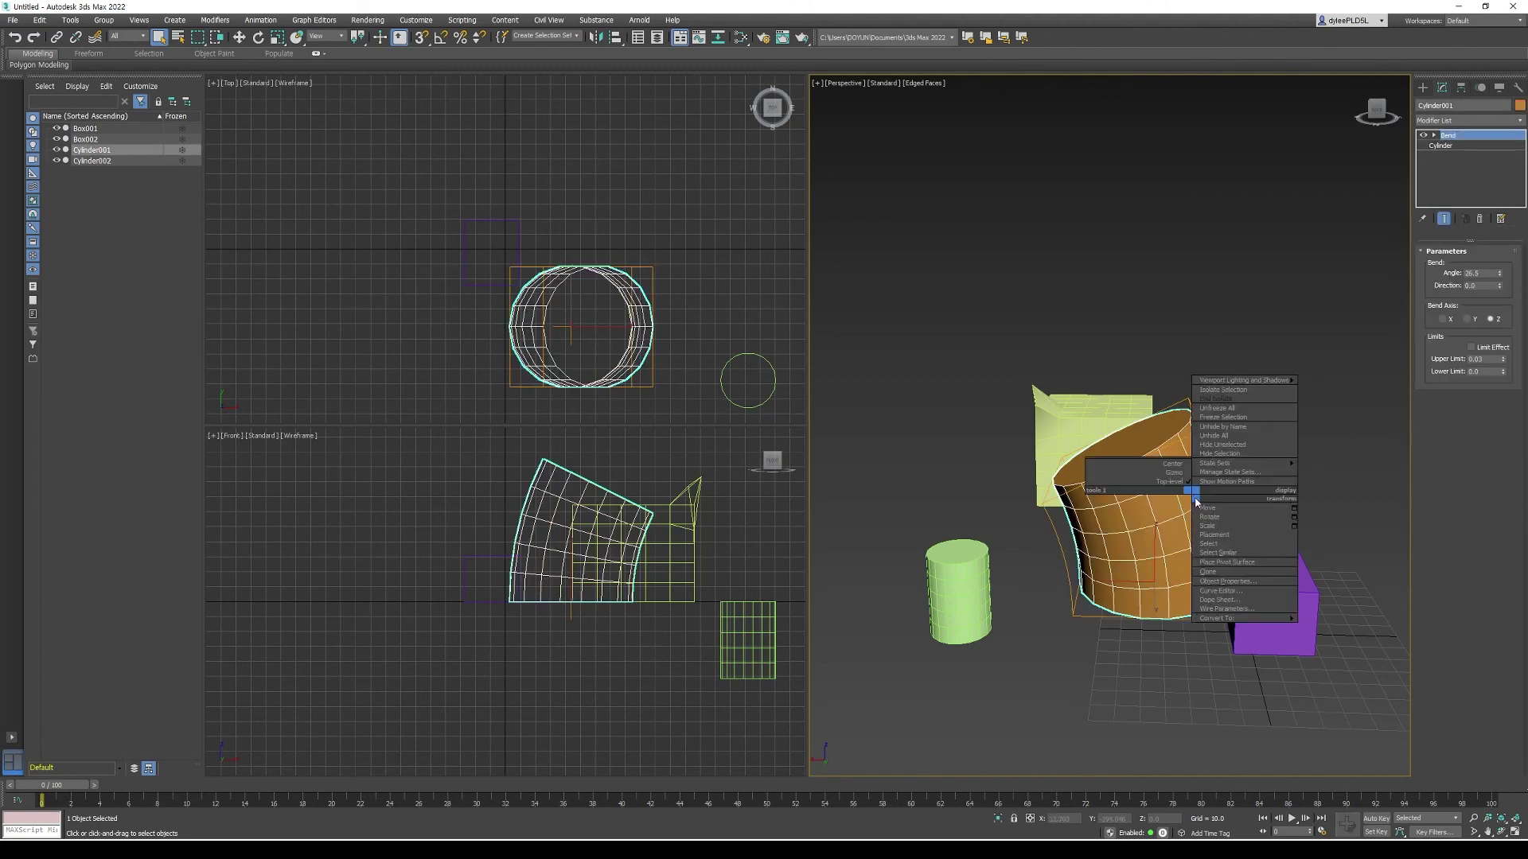
mouse_move(1265, 618)
left_click(1346, 628)
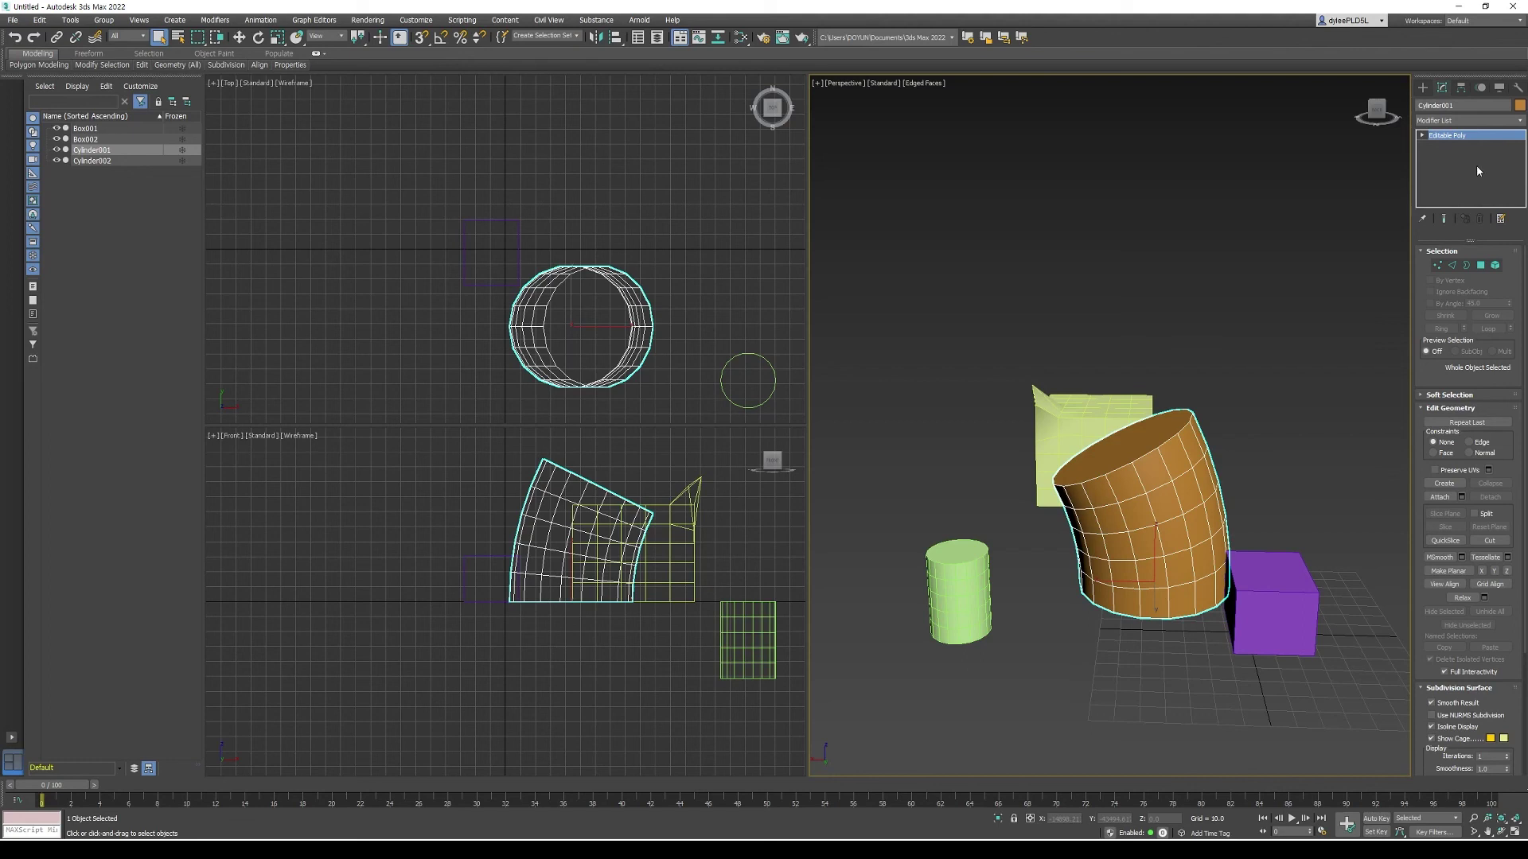
left_click(1423, 136)
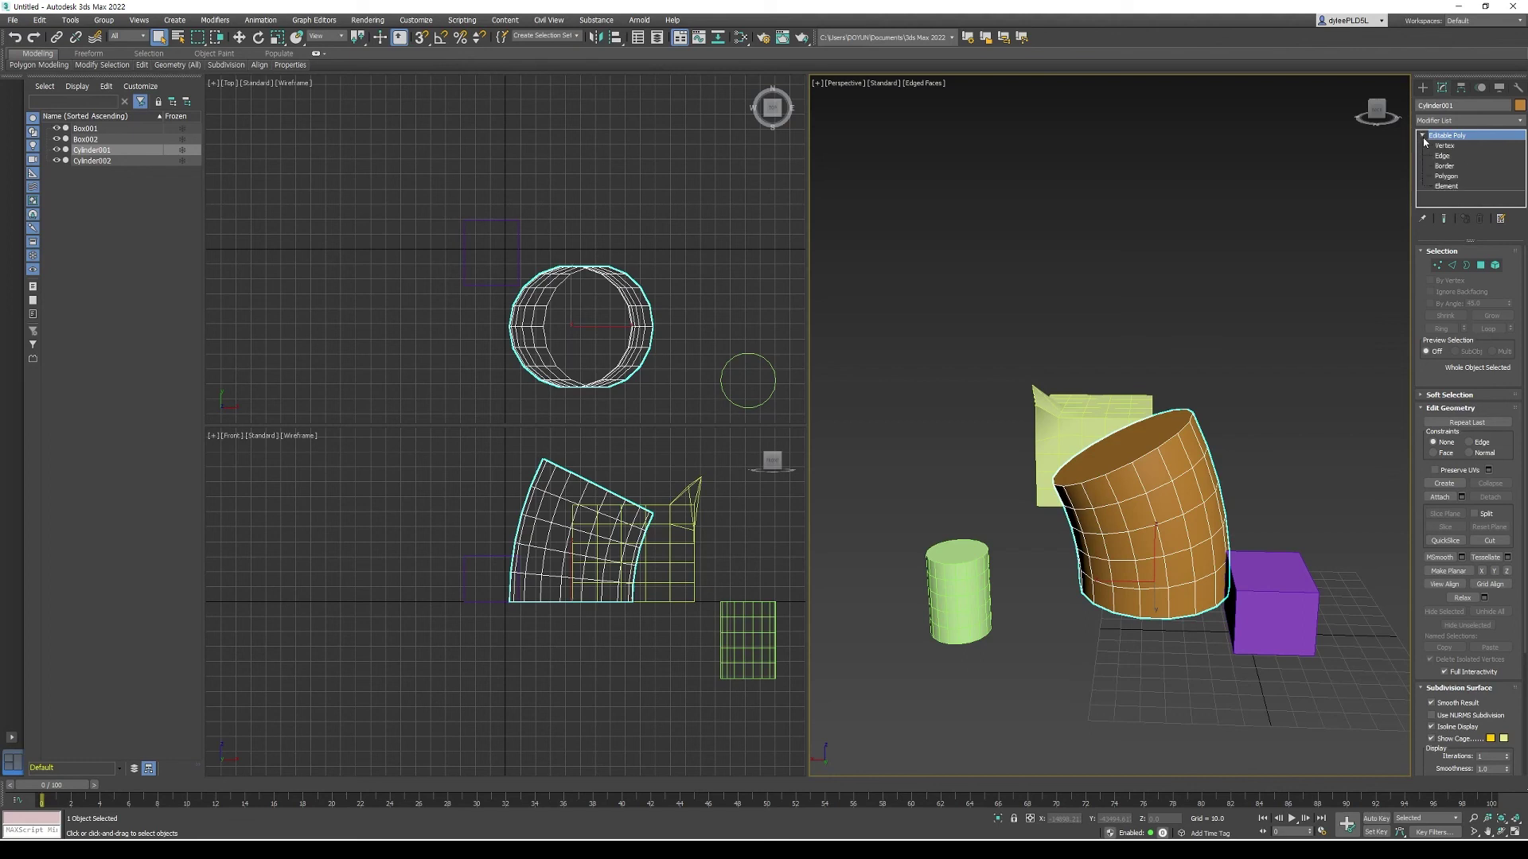